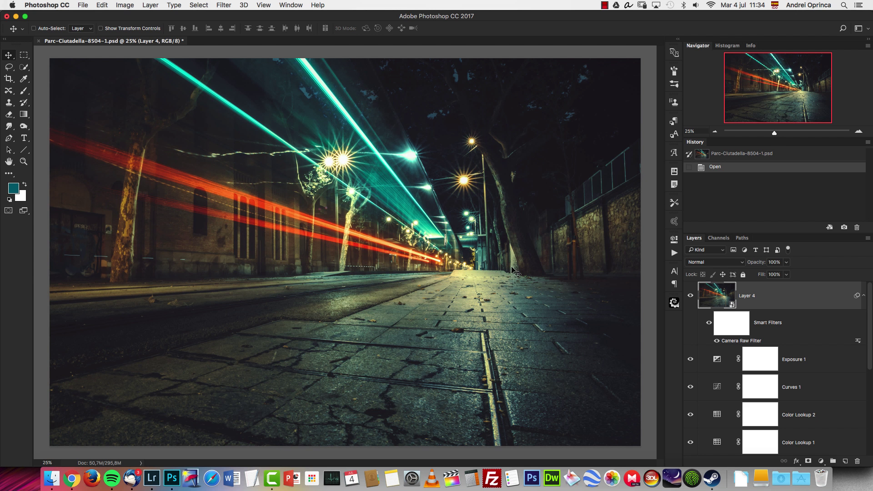
Step: Open the raw photo Parc-Ciutadella-8504.NEF from the Night photo Ciutadella folder
{"action": "key", "text": "super+o"}
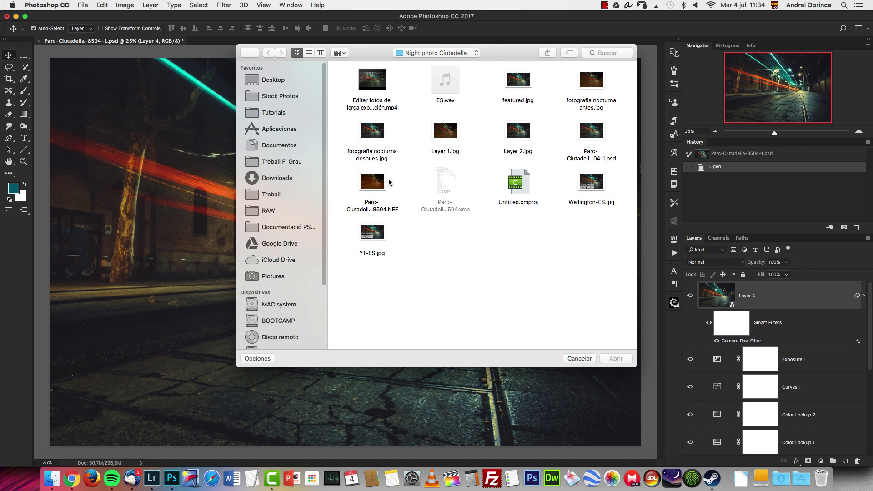
{"action": "left_click", "coordinate": [381, 184]}
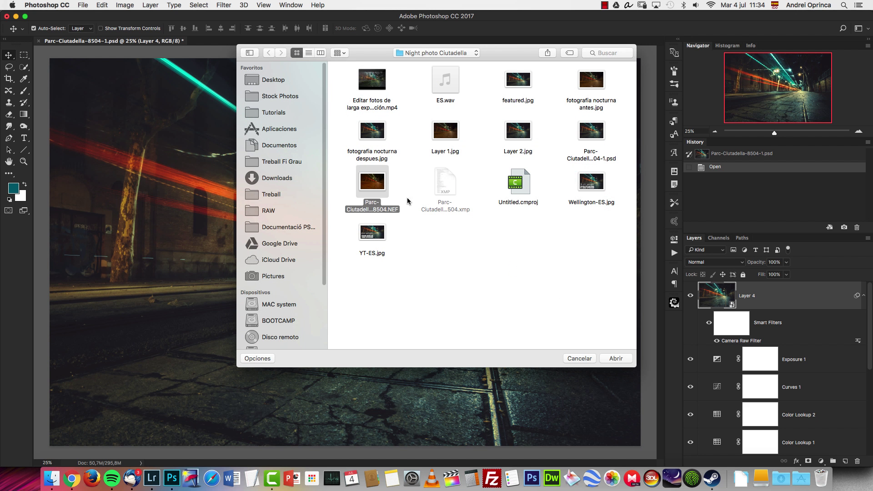
{"action": "left_click", "coordinate": [616, 359]}
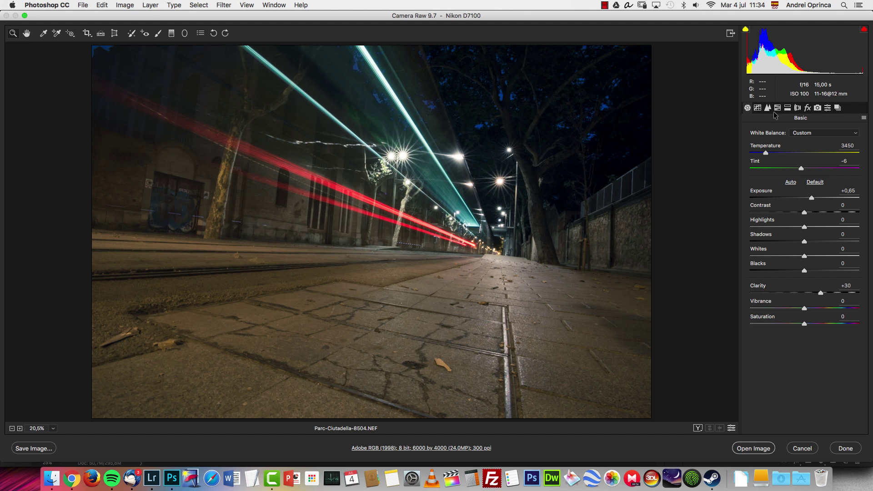
Step: Review the raw photo's tone curve, detail, HSL, split toning, lens correction, effects and camera calibration settings
{"action": "left_click", "coordinate": [758, 108]}
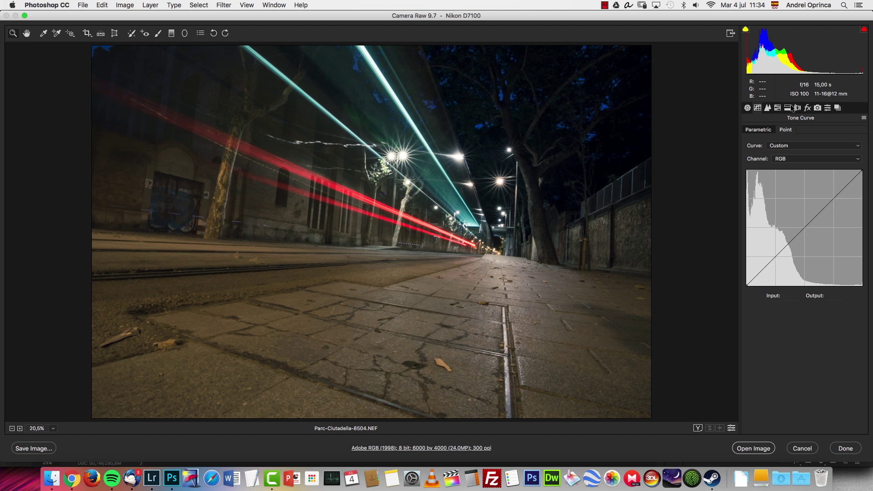
{"action": "left_click", "coordinate": [766, 108]}
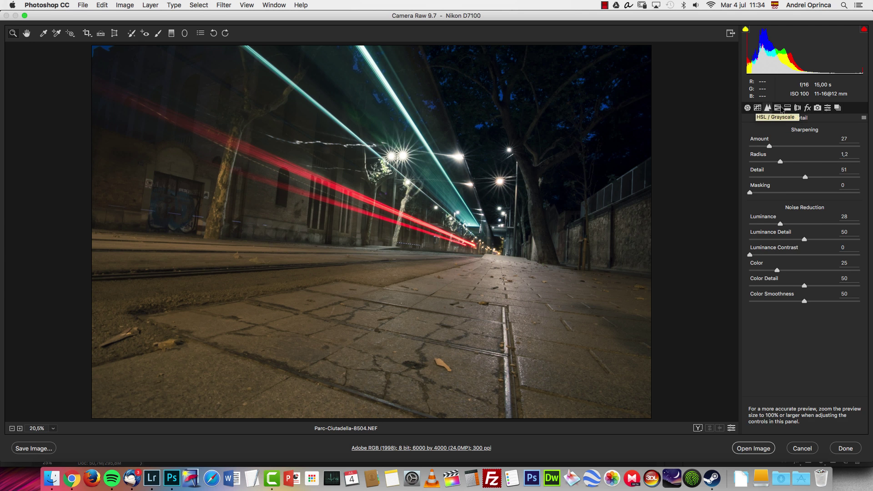
{"action": "left_click", "coordinate": [779, 107]}
{"action": "left_click", "coordinate": [813, 144]}
{"action": "left_click", "coordinate": [787, 109]}
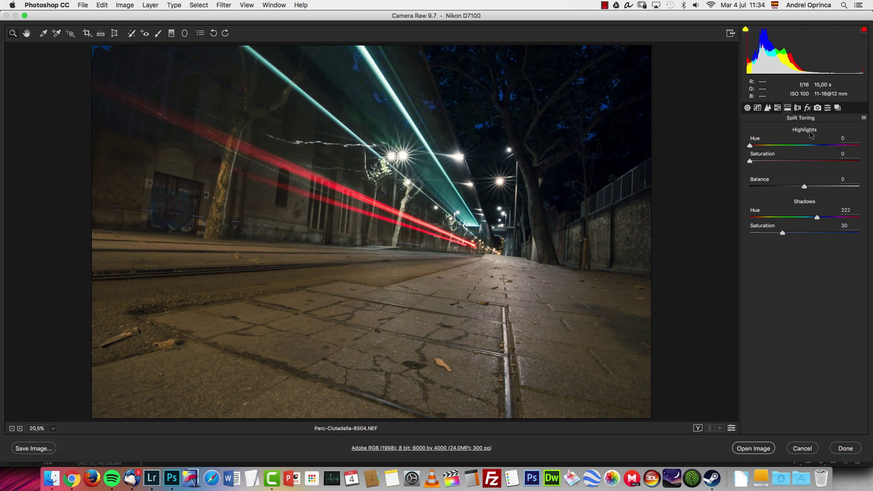
{"action": "left_click", "coordinate": [798, 109]}
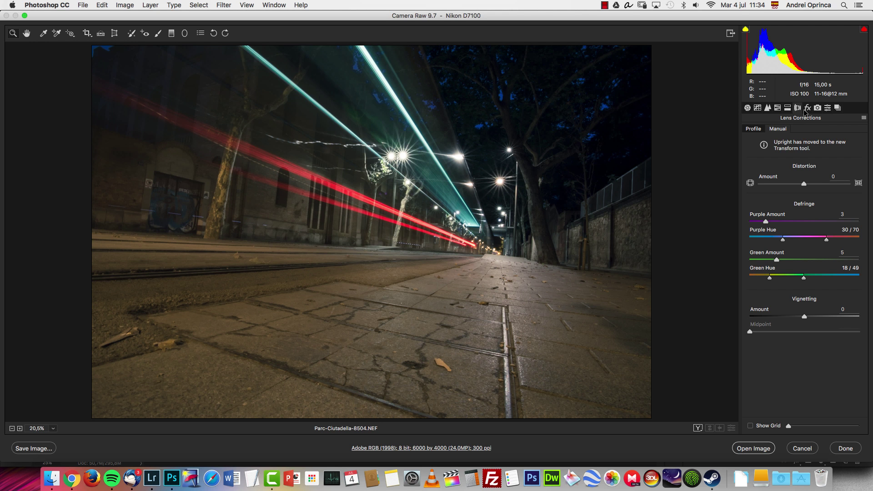
{"action": "left_click", "coordinate": [806, 110]}
{"action": "left_click", "coordinate": [817, 109]}
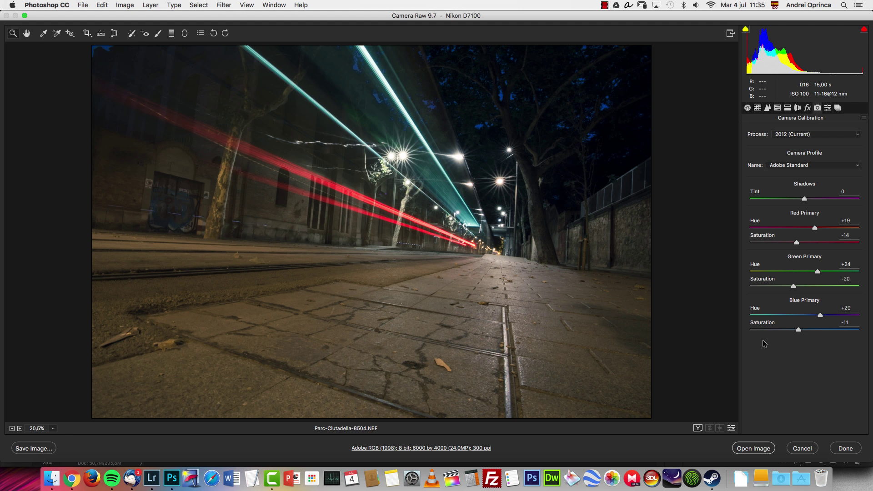
{"action": "key", "text": "shift"}
{"action": "left_click", "coordinate": [767, 109]}
{"action": "left_click", "coordinate": [757, 108]}
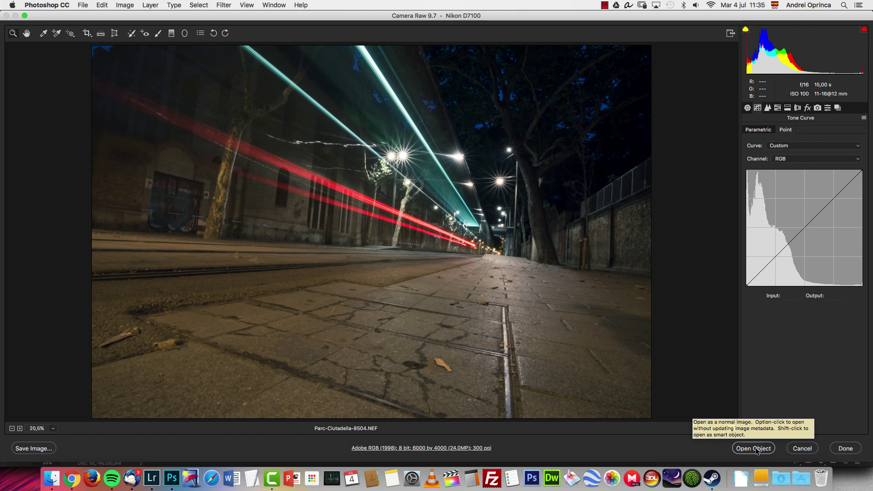
Step: Open the developed raw photo as a smart object
{"action": "key", "text": "shift"}
{"action": "left_click", "coordinate": [757, 450], "text": "shift"}
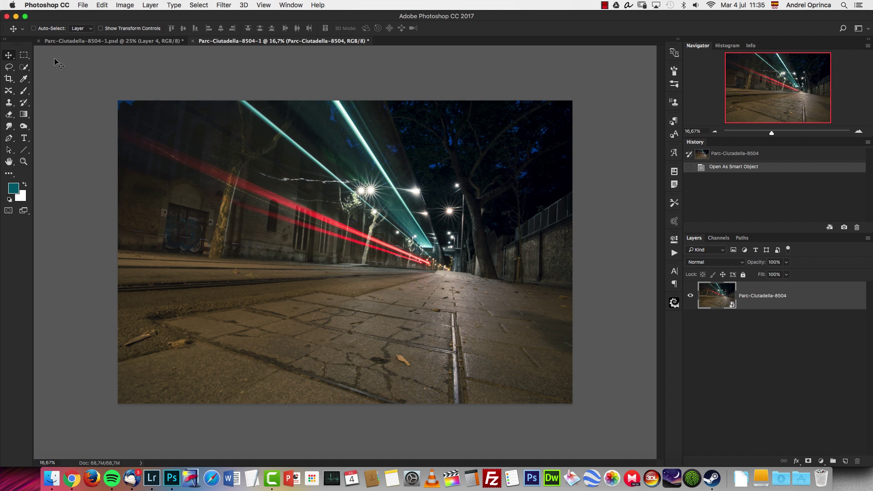
Step: Straighten the photo along the sloping line where the pavement meets the wall, and apply the crop
{"action": "left_click", "coordinate": [8, 79]}
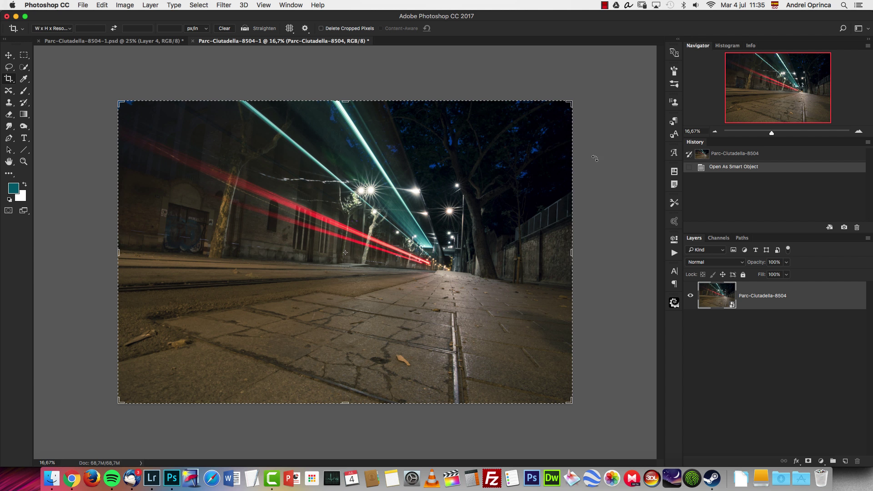
{"action": "left_click", "coordinate": [858, 132]}
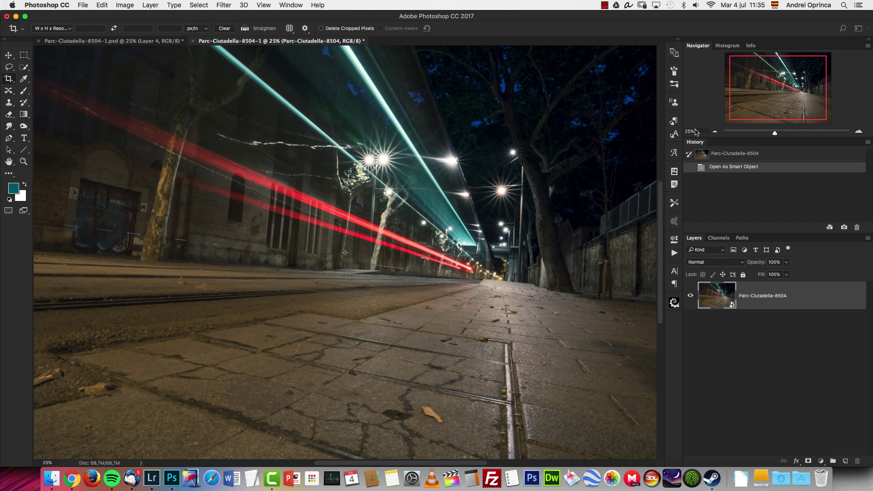
{"action": "left_click", "coordinate": [716, 131]}
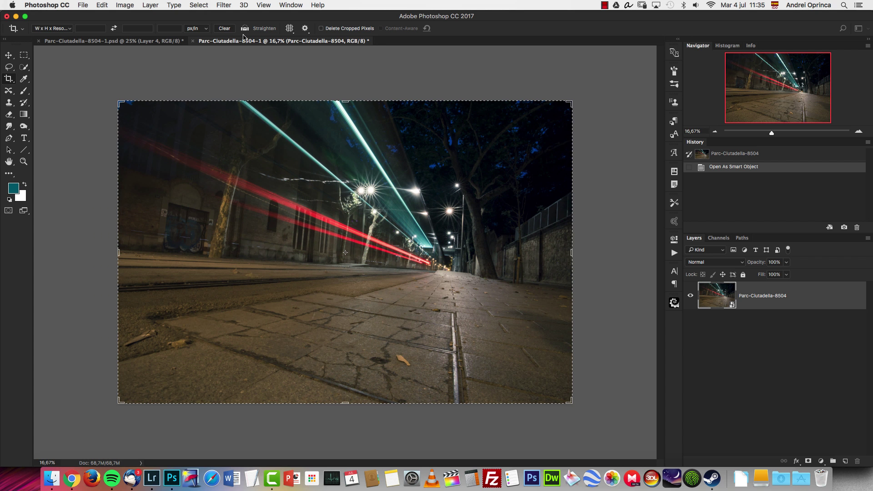
{"action": "left_click", "coordinate": [245, 28]}
{"action": "left_click_drag", "start_coordinate": [436, 271], "coordinate": [500, 277]}
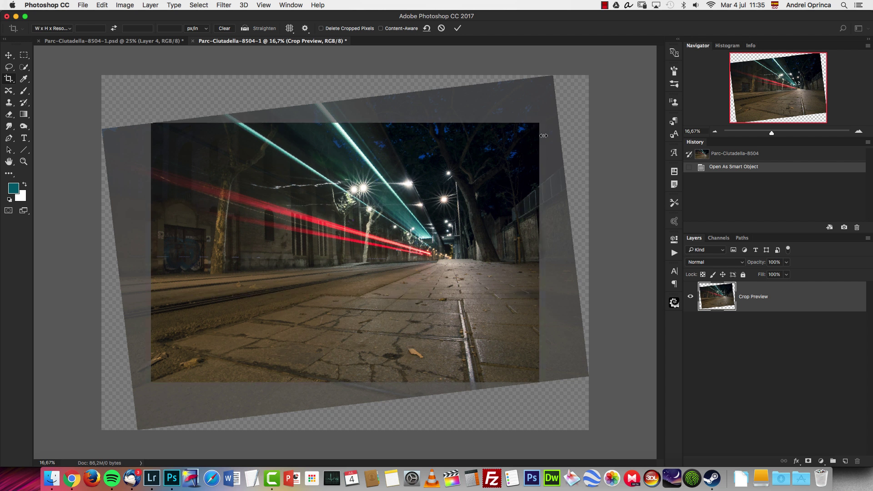
{"action": "key", "text": "Return"}
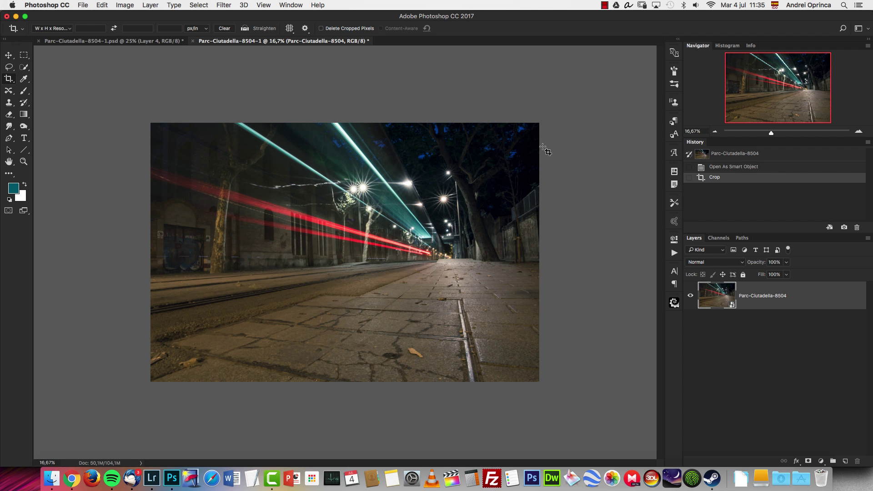
Step: Enlarge the crop area slightly to recover more of the photo's edges, apply it and leave the Crop tool
{"action": "left_click", "coordinate": [9, 79]}
{"action": "left_click_drag", "start_coordinate": [498, 119], "coordinate": [560, 118]}
{"action": "key", "text": "Return"}
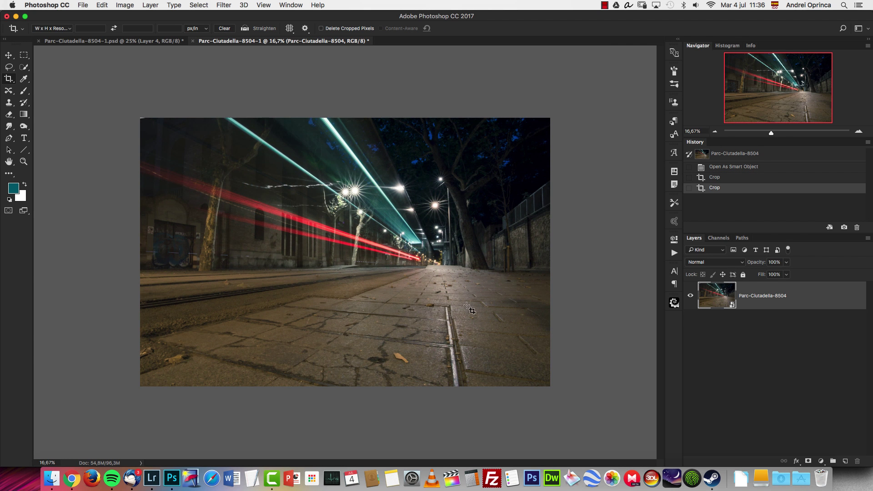
{"action": "left_click", "coordinate": [10, 56]}
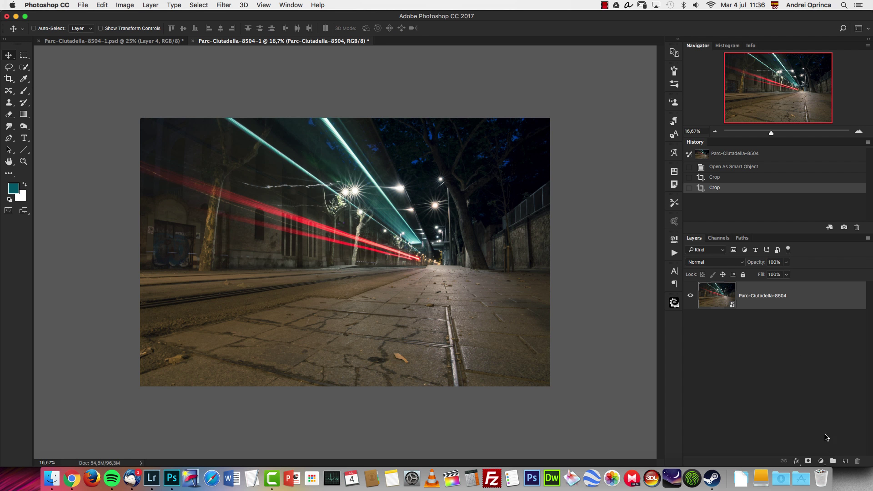
Step: Add a Hue/Saturation adjustment layer above the photo with Colorize enabled
{"action": "left_click", "coordinate": [821, 461]}
{"action": "left_click", "coordinate": [828, 363]}
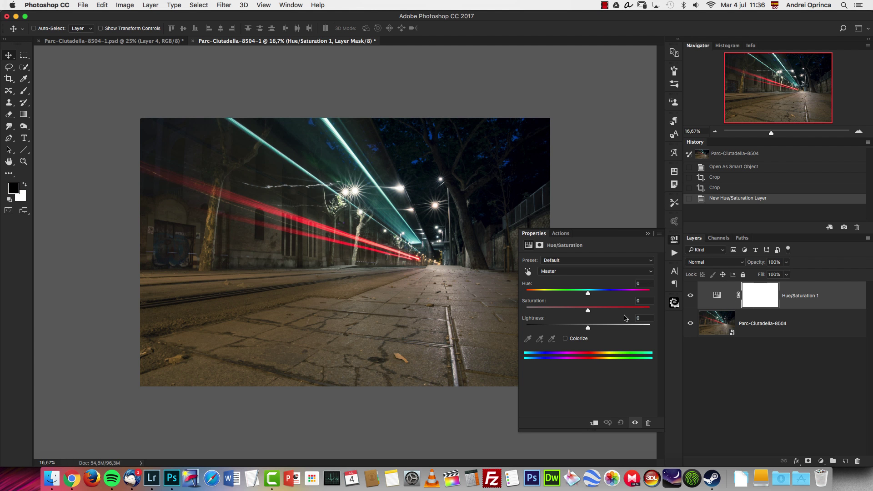
{"action": "left_click", "coordinate": [565, 339]}
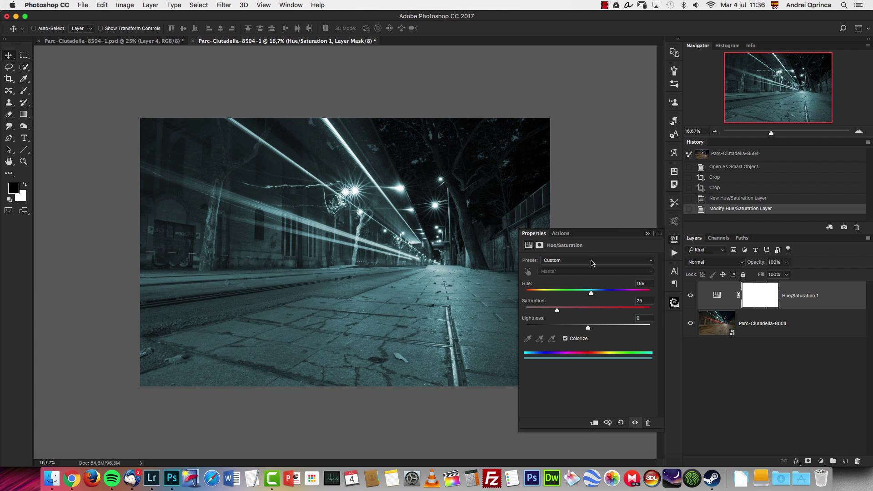
Step: Set the Hue/Saturation layer's hue to 219 and saturation to 50, and its blend mode to Overlay
{"action": "double_click", "coordinate": [639, 283]}
{"action": "type", "text": "219"}
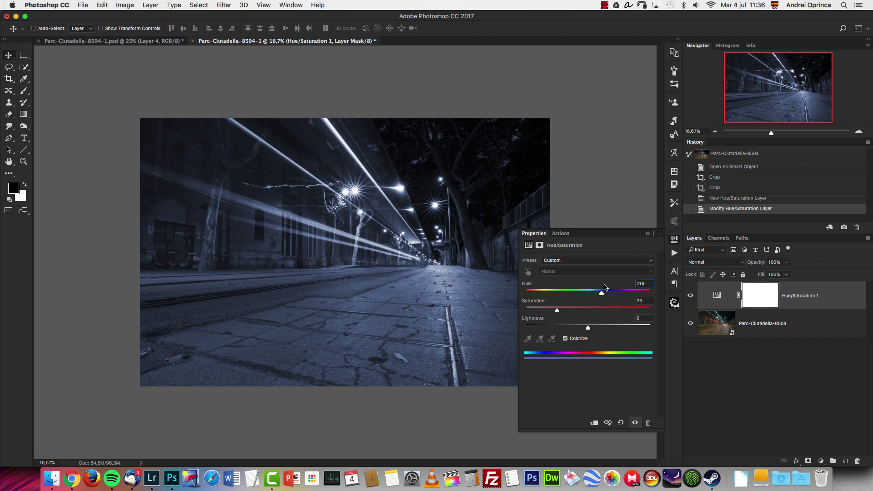
{"action": "key", "text": "Tab"}
{"action": "type", "text": "50"}
{"action": "left_click", "coordinate": [719, 262]}
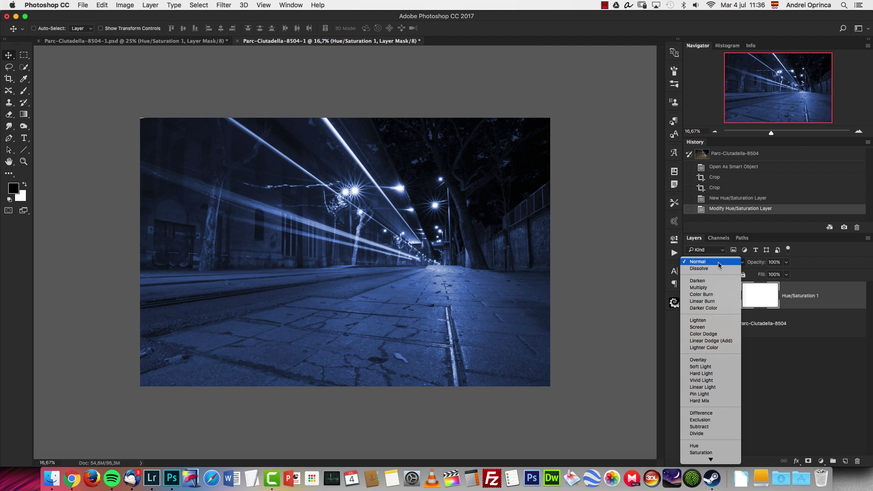
{"action": "left_click", "coordinate": [712, 359]}
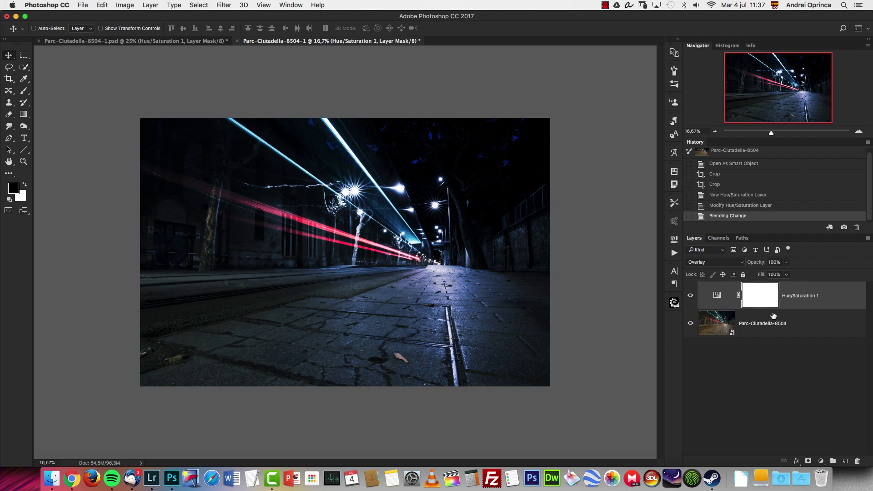
Step: Hide the Hue/Saturation layer and select the street and pavement on the photo layer with the Quick Selection tool
{"action": "left_click", "coordinate": [690, 296]}
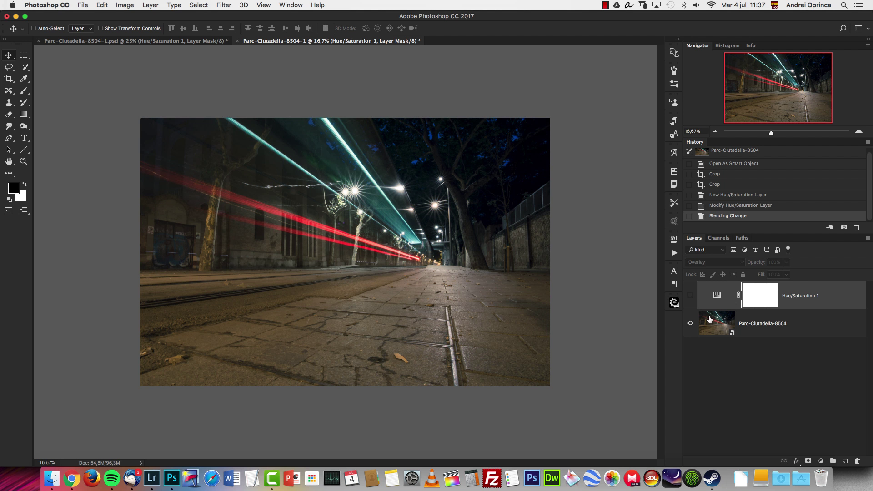
{"action": "left_click", "coordinate": [709, 317]}
{"action": "left_click", "coordinate": [24, 67]}
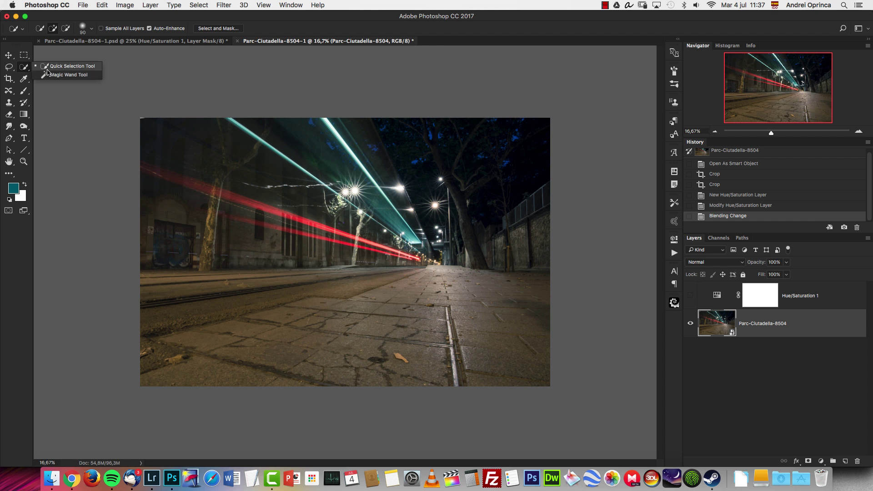
{"action": "left_click", "coordinate": [68, 66]}
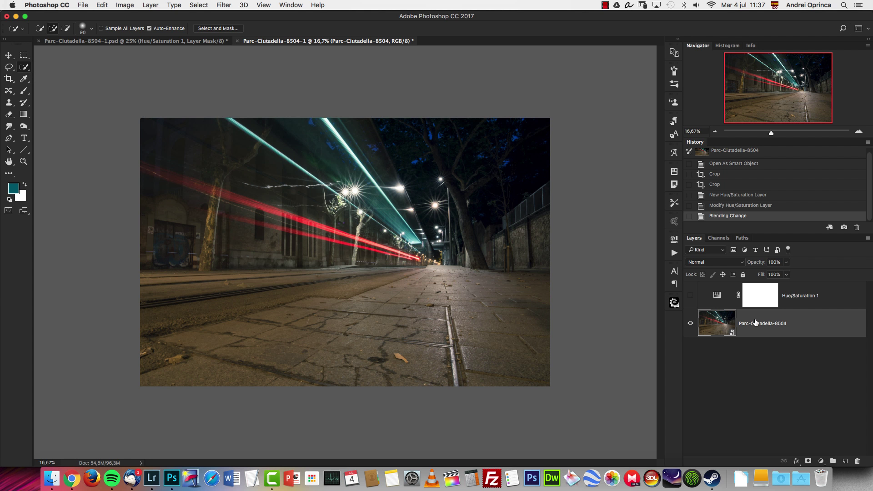
{"action": "mouse_move", "coordinate": [222, 277]}
{"action": "left_mouse_down"}
{"action": "mouse_move", "coordinate": [154, 287]}
{"action": "mouse_move", "coordinate": [282, 278]}
{"action": "mouse_move", "coordinate": [522, 320]}
{"action": "left_mouse_up"}
{"action": "mouse_move", "coordinate": [187, 282]}
{"action": "left_mouse_down"}
{"action": "mouse_move", "coordinate": [189, 275]}
{"action": "mouse_move", "coordinate": [280, 272]}
{"action": "left_mouse_up"}
{"action": "mouse_move", "coordinate": [366, 273]}
{"action": "left_mouse_down"}
{"action": "mouse_move", "coordinate": [382, 262]}
{"action": "mouse_move", "coordinate": [372, 269]}
{"action": "left_mouse_up"}
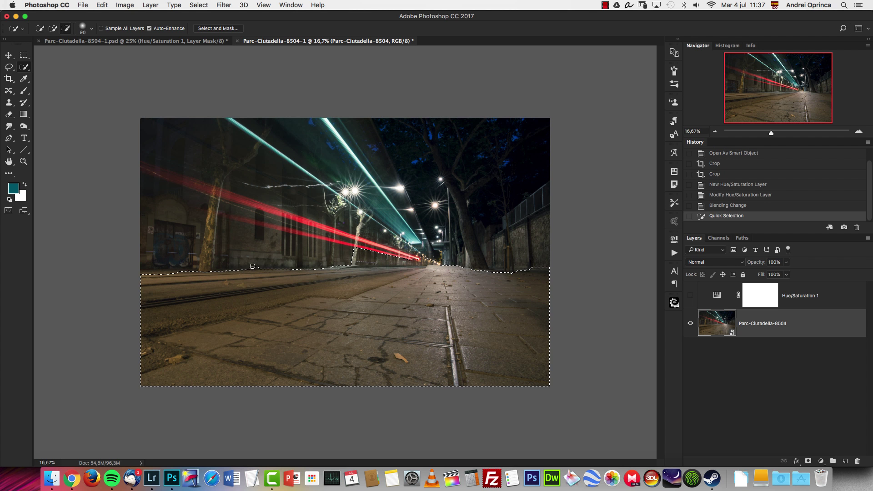
Step: Refine the ground selection along the horizon by removing the light trail and tree areas and correcting the wall edge
{"action": "mouse_move", "coordinate": [379, 248]}
{"action": "left_mouse_down"}
{"action": "mouse_move", "coordinate": [357, 251]}
{"action": "mouse_move", "coordinate": [434, 260]}
{"action": "left_mouse_up"}
{"action": "mouse_move", "coordinate": [366, 258]}
{"action": "left_mouse_down"}
{"action": "mouse_move", "coordinate": [385, 253]}
{"action": "mouse_move", "coordinate": [345, 262]}
{"action": "left_mouse_up"}
{"action": "left_click", "coordinate": [534, 264]}
{"action": "left_click", "coordinate": [493, 274]}
{"action": "left_click", "coordinate": [435, 261]}
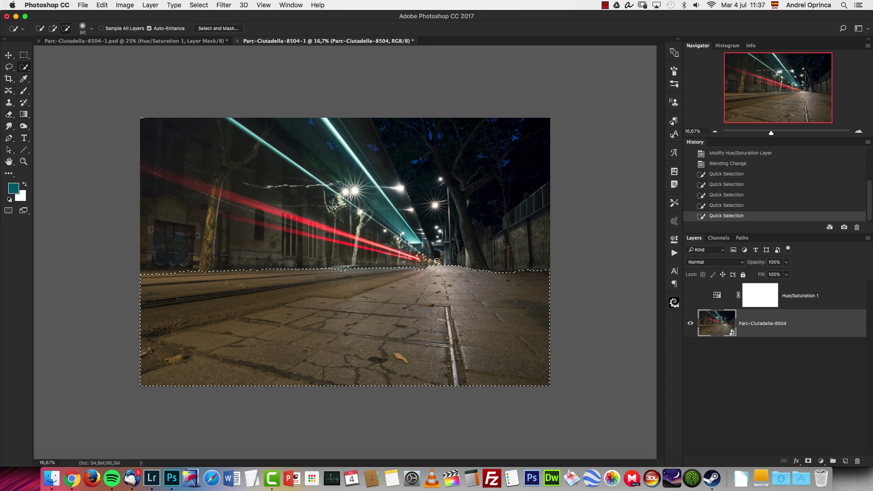
Step: Show the Hue/Saturation layer, fill the ground selection on its mask with black, deselect and invert the mask
{"action": "left_click", "coordinate": [690, 295]}
{"action": "left_click", "coordinate": [746, 304]}
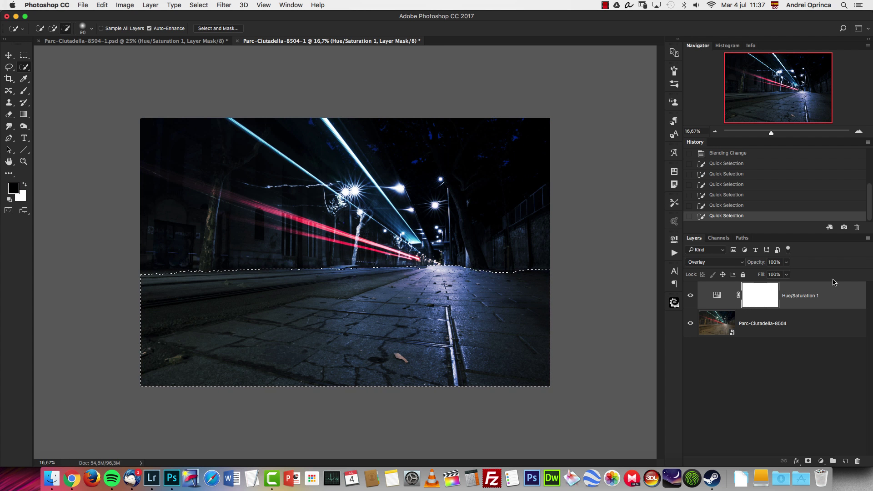
{"action": "key", "text": "alt+BackSpace"}
{"action": "key", "text": "super+d"}
{"action": "key", "text": "super+i"}
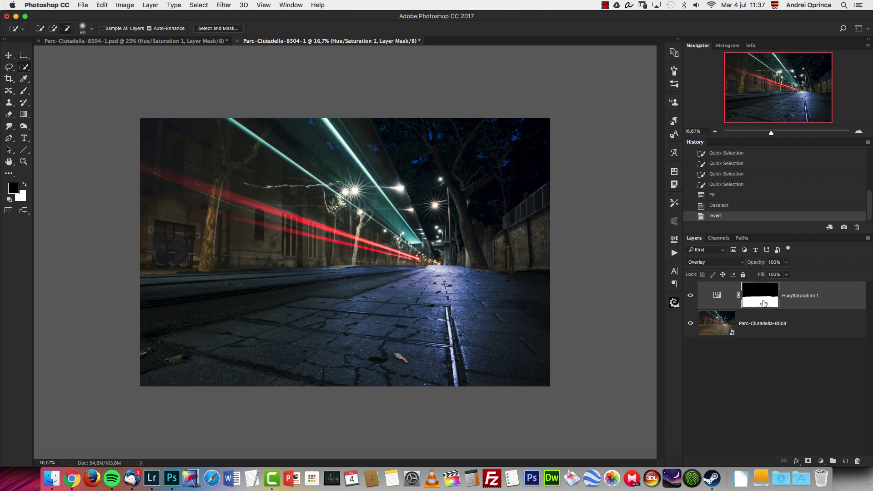
Step: Feather the Hue/Saturation layer's mask by 45.4 px
{"action": "left_click", "coordinate": [858, 133]}
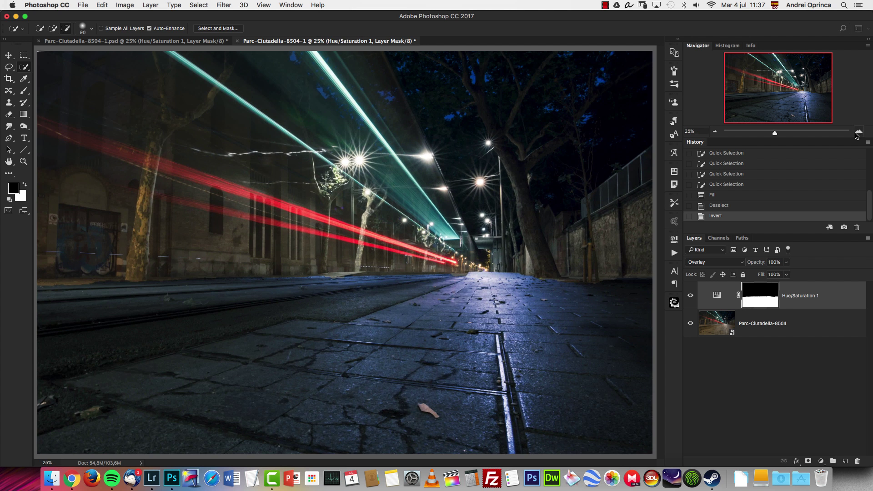
{"action": "double_click", "coordinate": [760, 295]}
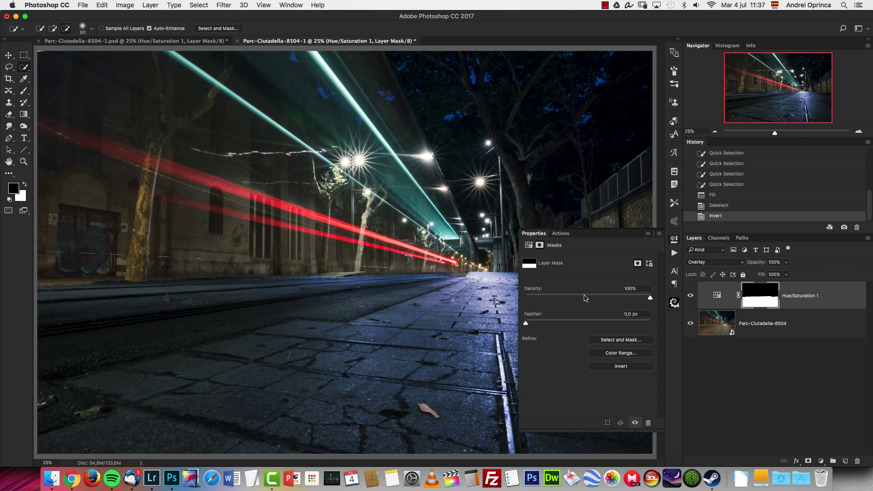
{"action": "left_click_drag", "start_coordinate": [534, 323], "coordinate": [592, 324]}
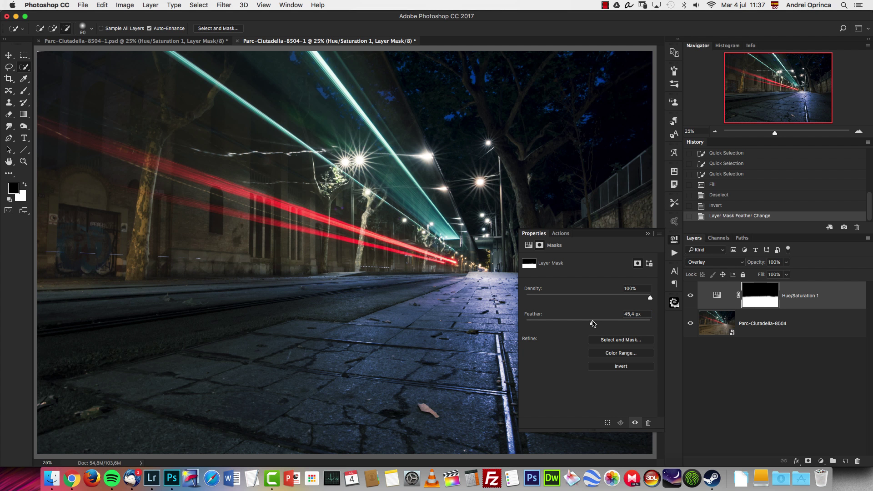
{"action": "left_click", "coordinate": [648, 236]}
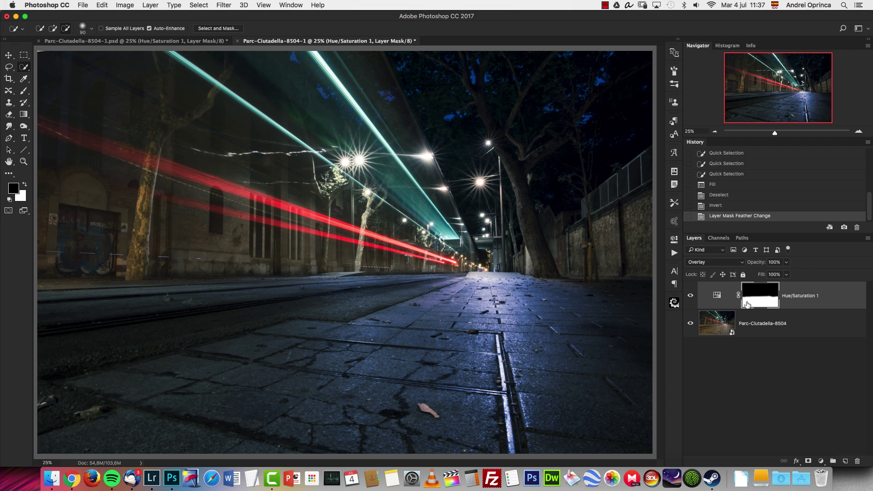
Step: Display the Hue/Saturation mask on its own, reset its feather to 0 px, raise the feather again and return to the photo
{"action": "left_click", "coordinate": [758, 299], "text": "alt"}
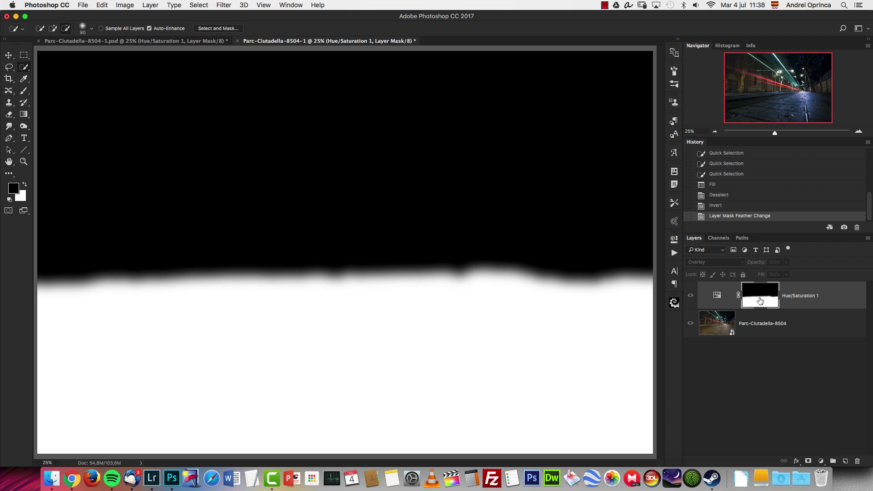
{"action": "double_click", "coordinate": [758, 299]}
{"action": "key", "text": "Tab"}
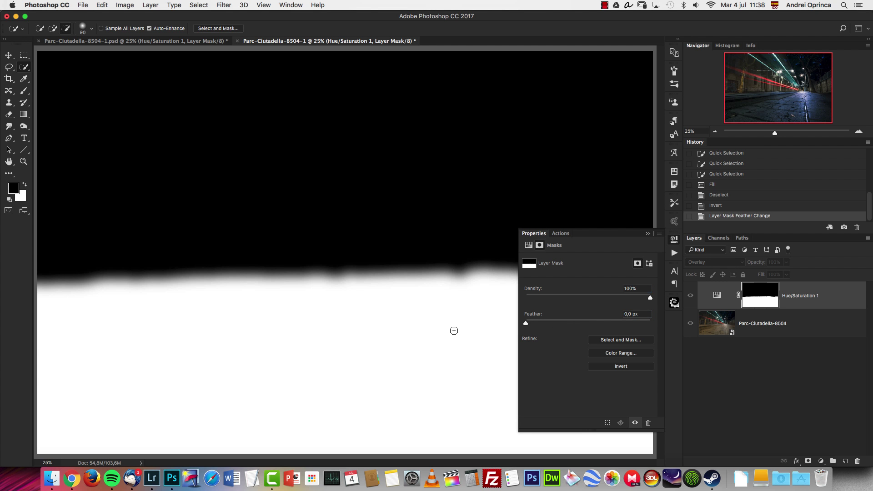
{"action": "type", "text": "0"}
{"action": "key", "text": "Return"}
{"action": "left_click_drag", "start_coordinate": [529, 319], "coordinate": [605, 321]}
{"action": "left_click", "coordinate": [648, 234]}
{"action": "left_click", "coordinate": [764, 295], "text": "alt"}
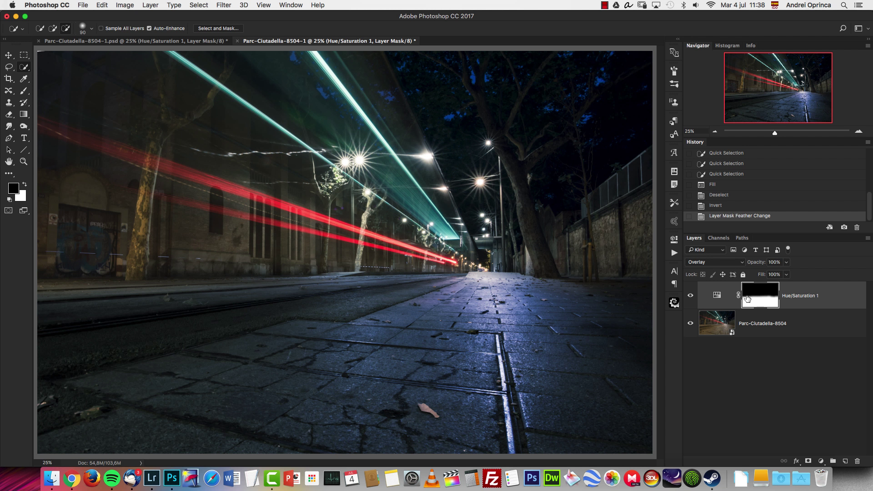
Step: Add a second Hue/Saturation adjustment layer above the first and invert its mask to black
{"action": "left_click", "coordinate": [714, 132]}
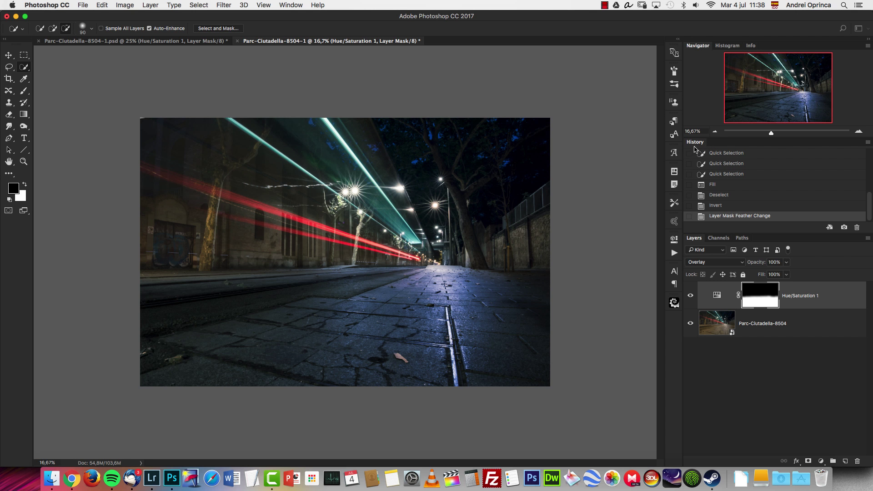
{"action": "left_click", "coordinate": [820, 461]}
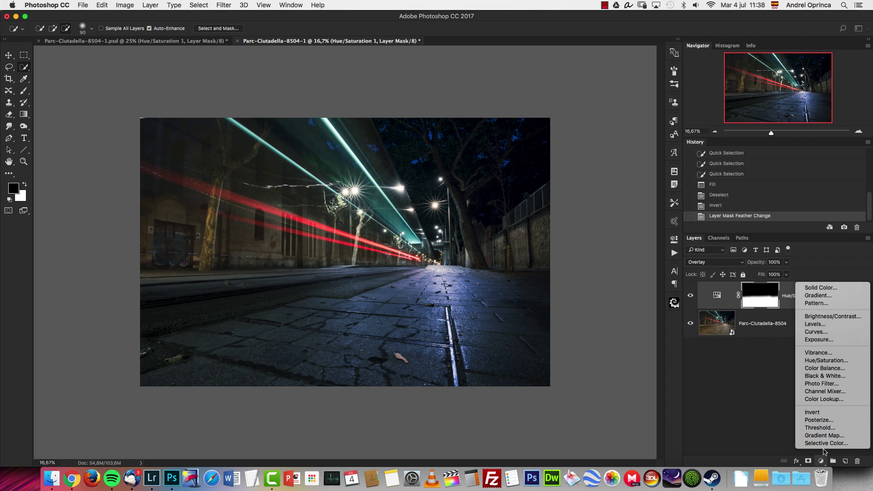
{"action": "left_click", "coordinate": [819, 362]}
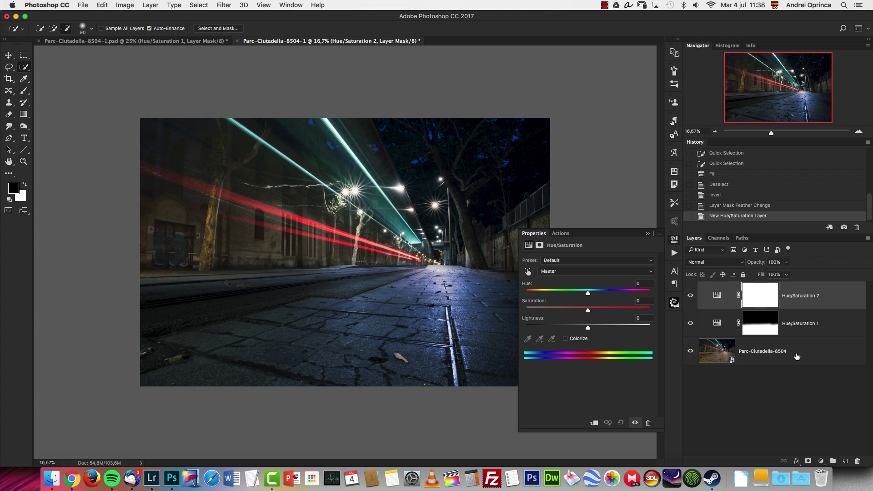
{"action": "key", "text": "super+i"}
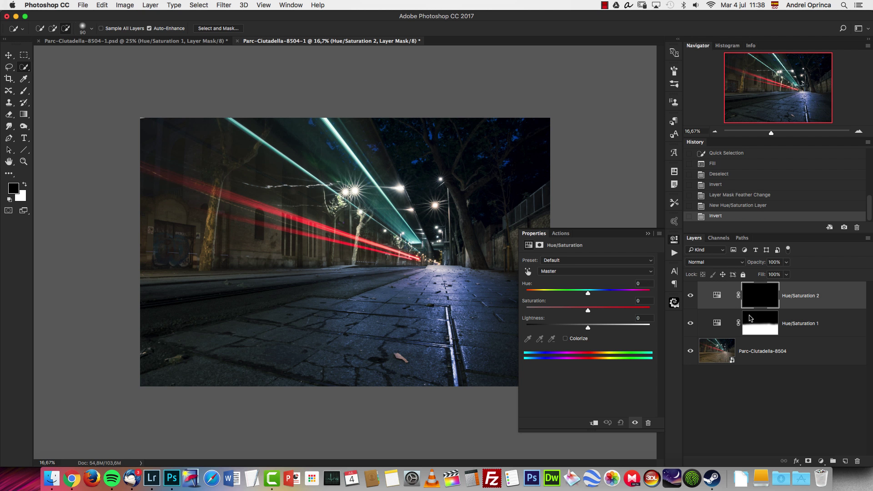
{"action": "left_click", "coordinate": [647, 235]}
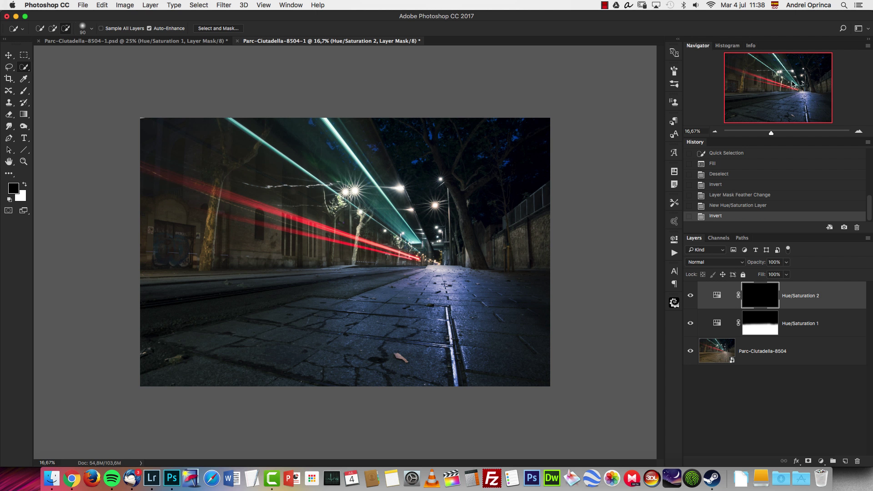
Step: Disable the second Hue/Saturation layer's mask and sample the blue sky between the branches with on-image adjustment to target Blues
{"action": "key", "text": "super+1"}
{"action": "left_click_drag", "start_coordinate": [781, 85], "coordinate": [807, 58]}
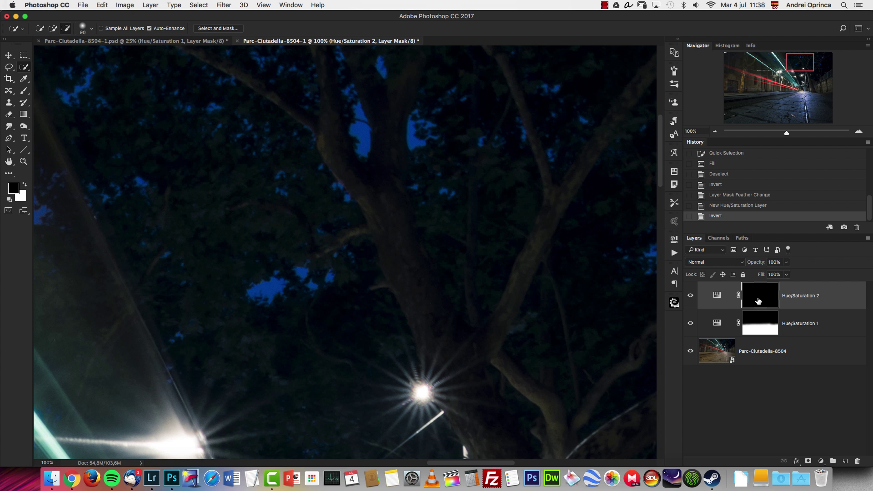
{"action": "left_click", "coordinate": [756, 299], "text": "shift"}
{"action": "double_click", "coordinate": [717, 296]}
{"action": "left_click", "coordinate": [527, 272]}
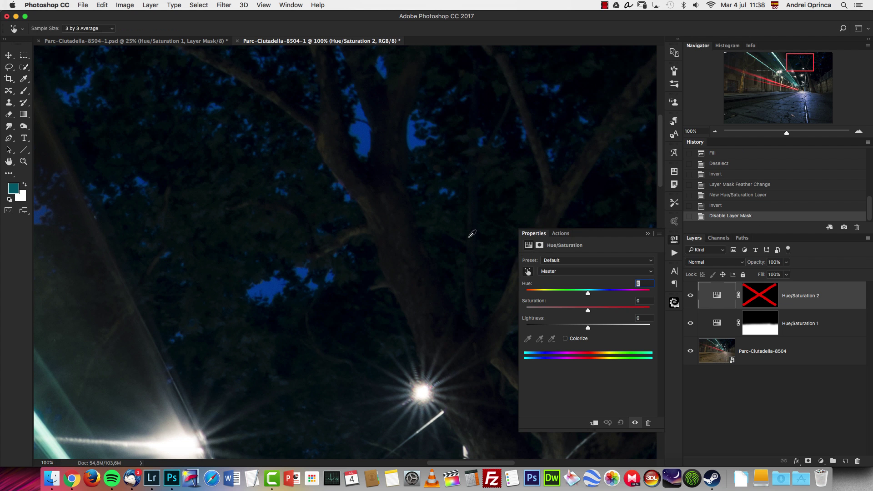
{"action": "left_click", "coordinate": [365, 138]}
{"action": "left_click_drag", "start_coordinate": [366, 138], "coordinate": [368, 133]}
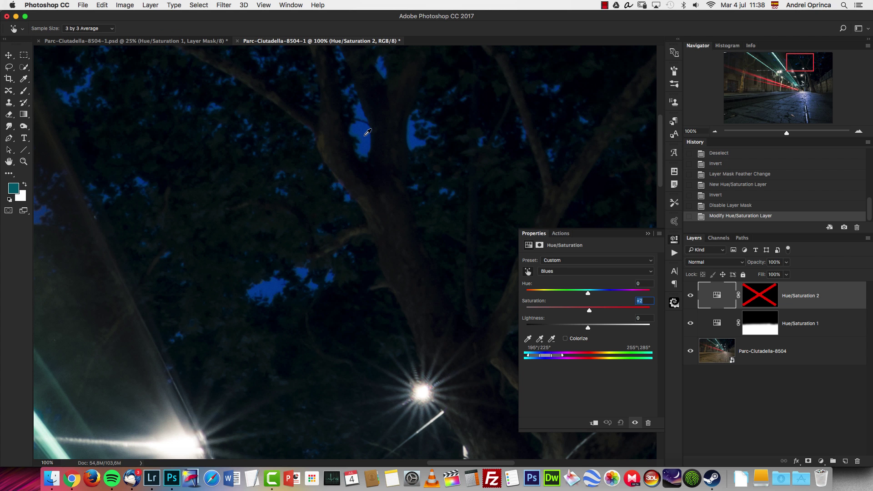
Step: Lower the Blues saturation to -74 and shift the affected colour range to 199°/211° through 241°/258°
{"action": "left_click", "coordinate": [565, 272]}
{"action": "left_click", "coordinate": [555, 272]}
{"action": "left_click_drag", "start_coordinate": [547, 359], "coordinate": [546, 358]}
{"action": "left_click_drag", "start_coordinate": [554, 310], "coordinate": [541, 311]}
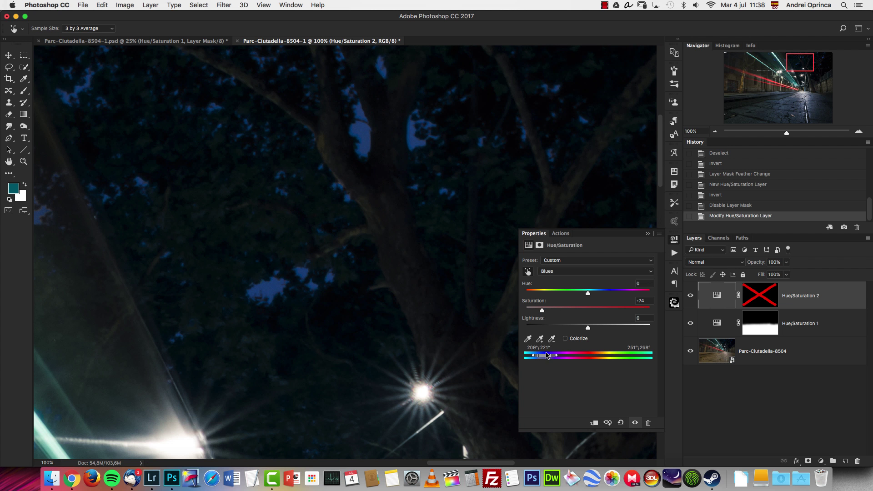
{"action": "left_click_drag", "start_coordinate": [542, 358], "coordinate": [557, 356]}
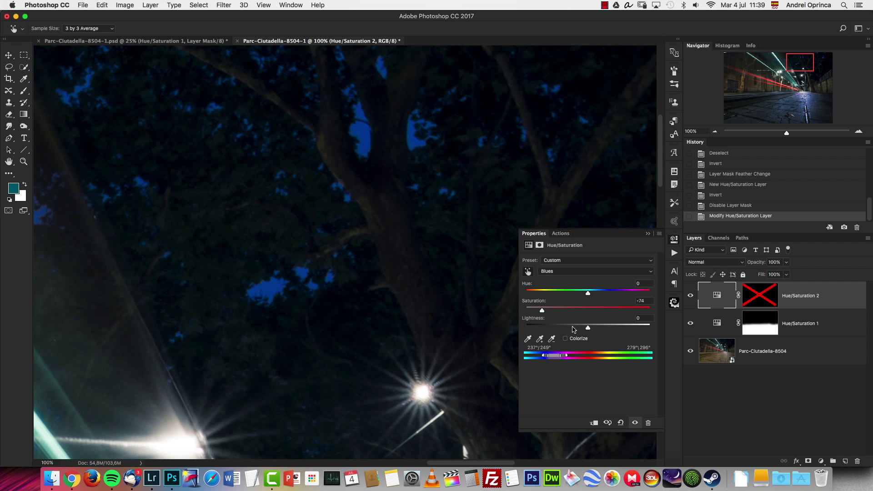
{"action": "left_click_drag", "start_coordinate": [555, 358], "coordinate": [545, 361]}
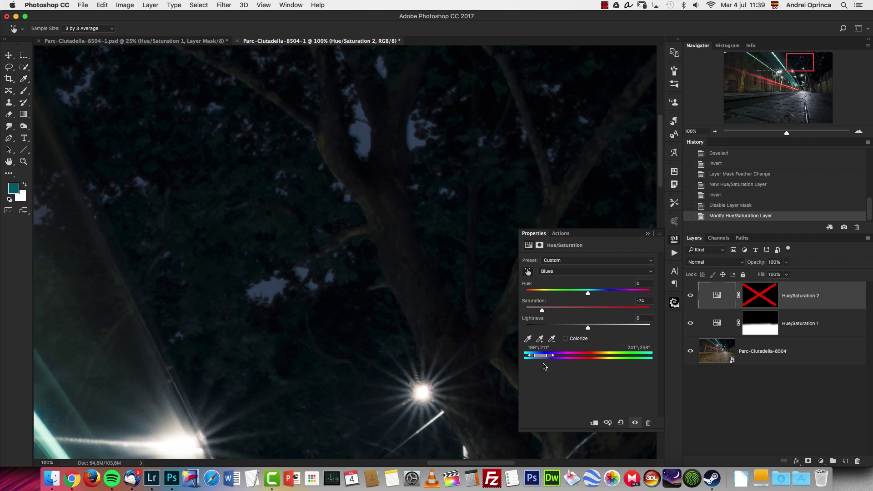
{"action": "left_click", "coordinate": [648, 234]}
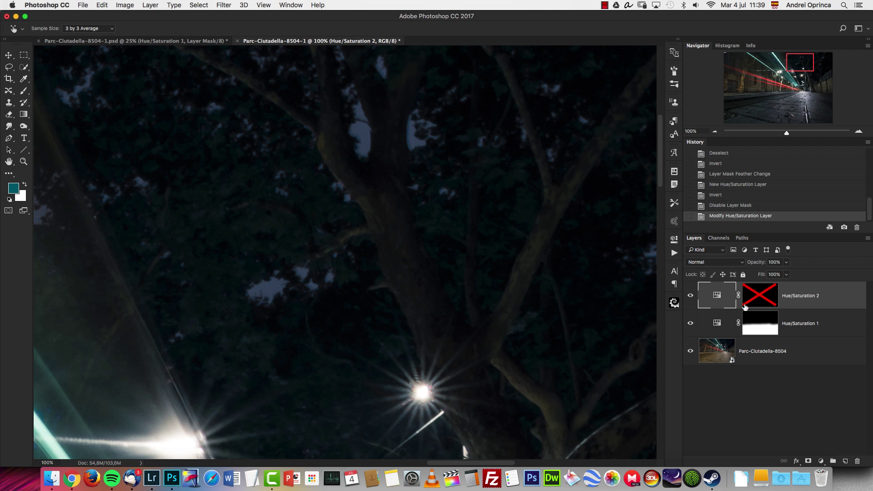
Step: Compare the sky with the second Hue/Saturation mask on and off, leaving the mask enabled and selected
{"action": "left_click", "coordinate": [762, 302], "text": "shift"}
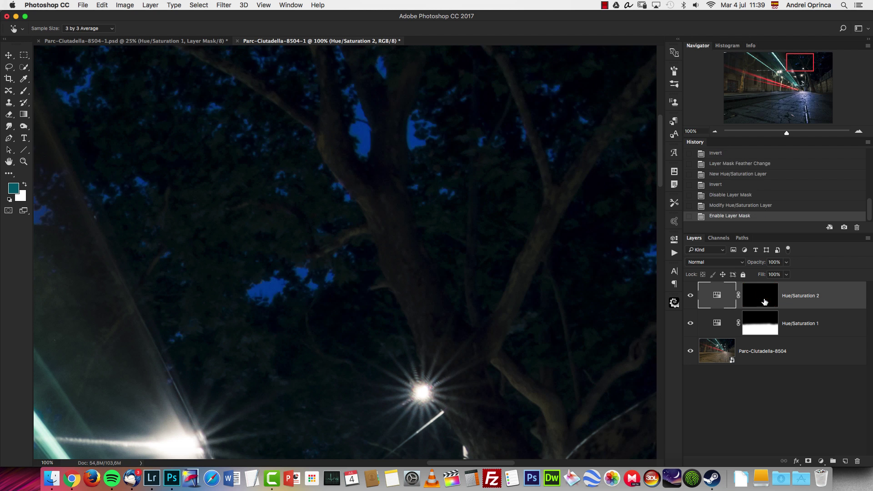
{"action": "left_click", "coordinate": [763, 301], "text": "shift"}
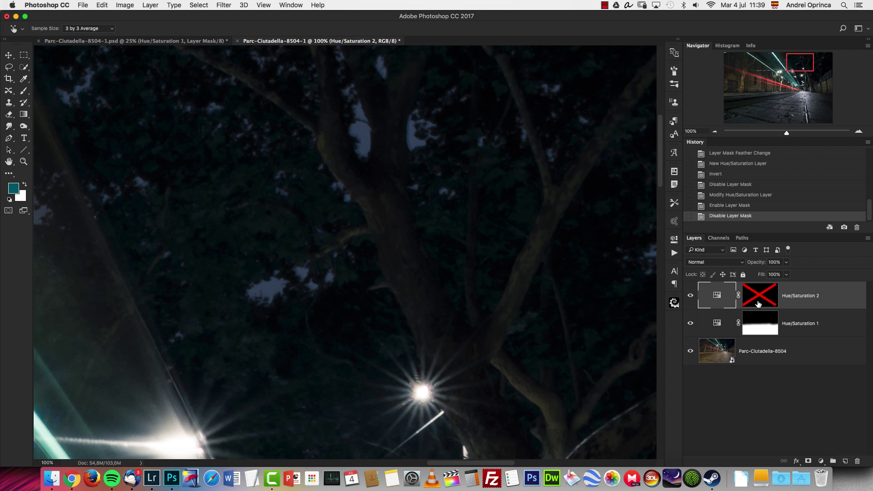
{"action": "left_click", "coordinate": [762, 298], "text": "shift"}
{"action": "left_click", "coordinate": [762, 299]}
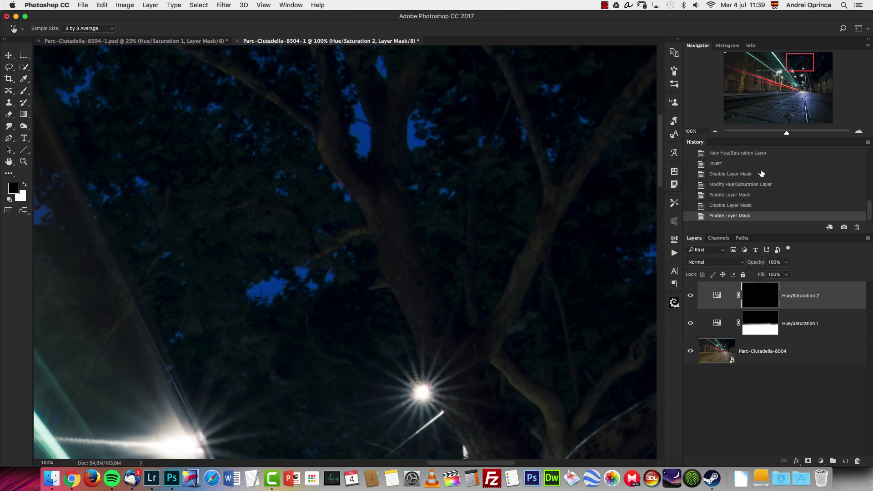
Step: Paint white with a soft 125 px brush on the second Hue/Saturation mask over the blue sky patches among the branches
{"action": "left_click", "coordinate": [715, 133]}
{"action": "key", "text": "b"}
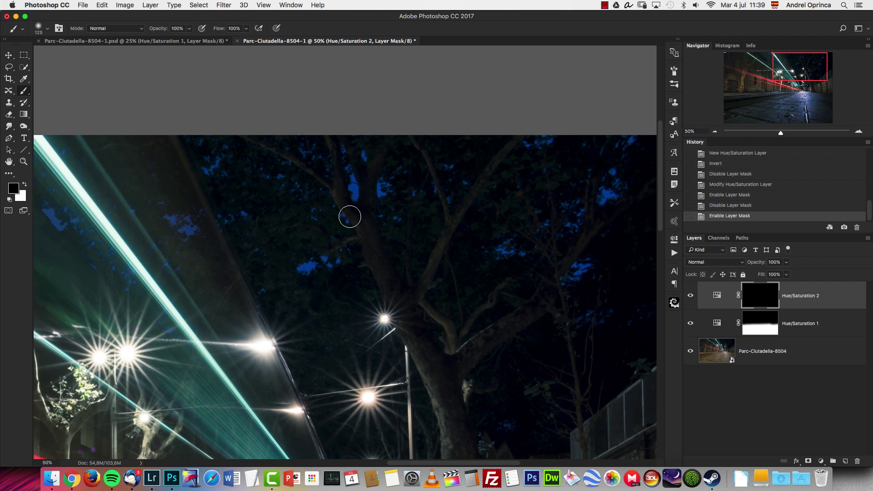
{"action": "right_click", "coordinate": [358, 165]}
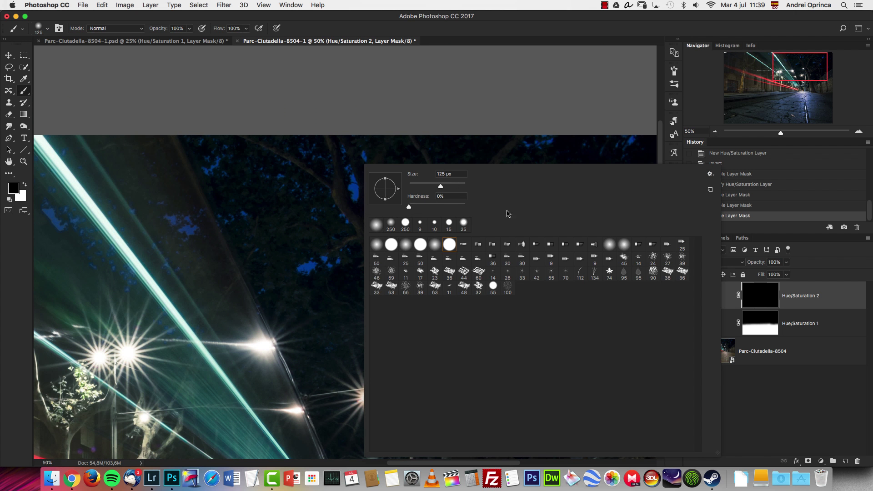
{"action": "left_click", "coordinate": [766, 308]}
{"action": "left_click", "coordinate": [356, 176]}
{"action": "key", "text": "x"}
{"action": "left_click_drag", "start_coordinate": [357, 185], "coordinate": [353, 189]}
{"action": "left_click", "coordinate": [327, 164]}
{"action": "left_click", "coordinate": [310, 159]}
{"action": "left_click", "coordinate": [294, 161]}
{"action": "left_click", "coordinate": [320, 201]}
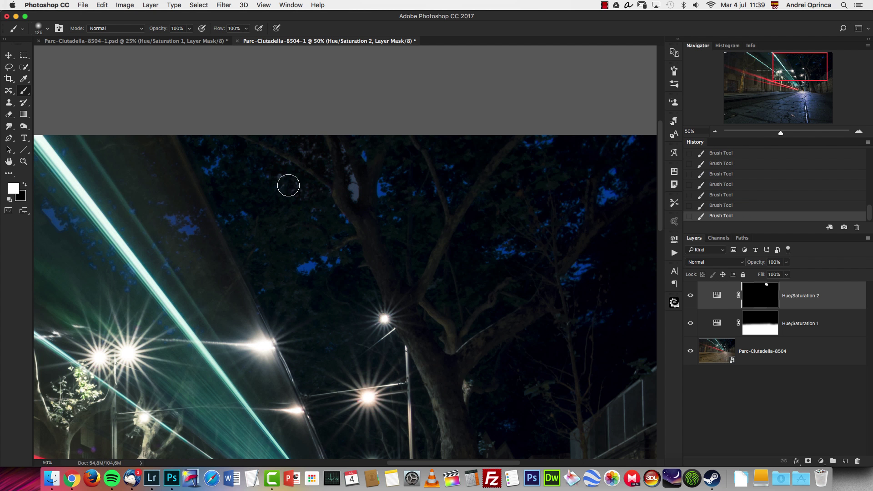
{"action": "left_click", "coordinate": [212, 173]}
{"action": "left_click", "coordinate": [305, 266]}
{"action": "left_click", "coordinate": [177, 219]}
{"action": "left_click", "coordinate": [516, 252]}
{"action": "left_click", "coordinate": [576, 270]}
{"action": "left_click", "coordinate": [625, 166]}
{"action": "left_click", "coordinate": [608, 196]}
{"action": "left_click", "coordinate": [567, 220]}
{"action": "left_click", "coordinate": [447, 195]}
{"action": "left_click", "coordinate": [386, 180]}
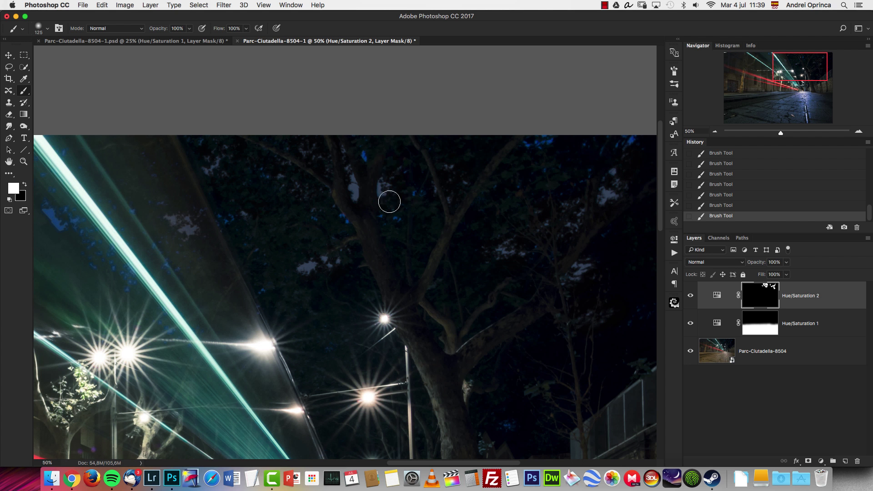
{"action": "left_click", "coordinate": [371, 152]}
Step: Paint the remaining blue patches into the mask near the photo's right edge and behind the green light trail
{"action": "key", "text": "v"}
{"action": "scroll", "coordinate": [572, 235], "scroll_direction": "right", "scroll_amount": 5}
{"action": "scroll", "coordinate": [572, 235], "scroll_direction": "down", "scroll_amount": 2}
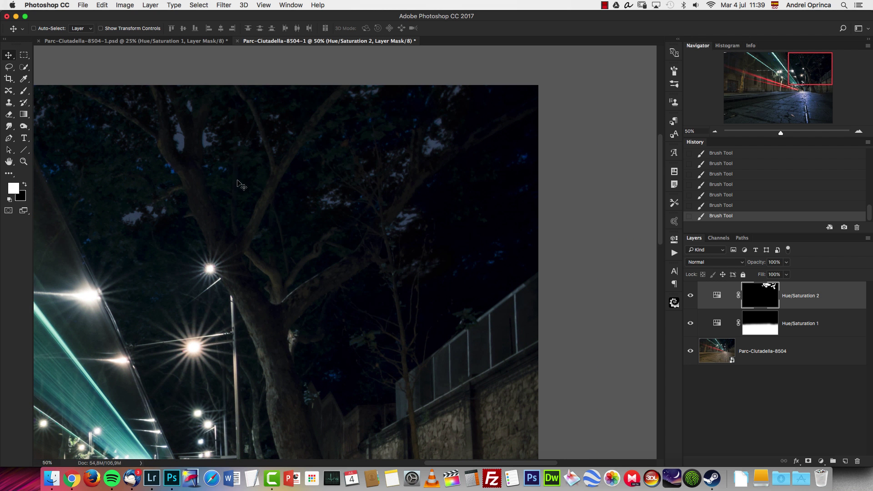
{"action": "key", "text": "b"}
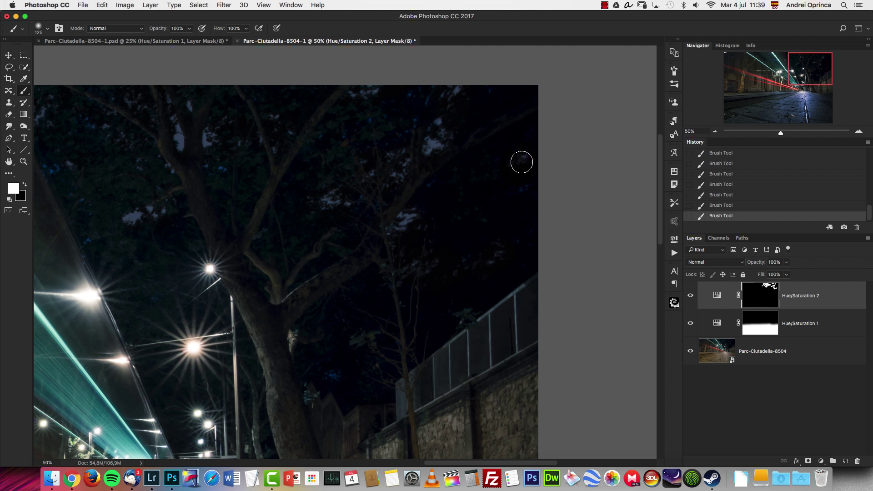
{"action": "left_click_drag", "start_coordinate": [210, 278], "coordinate": [556, 319]}
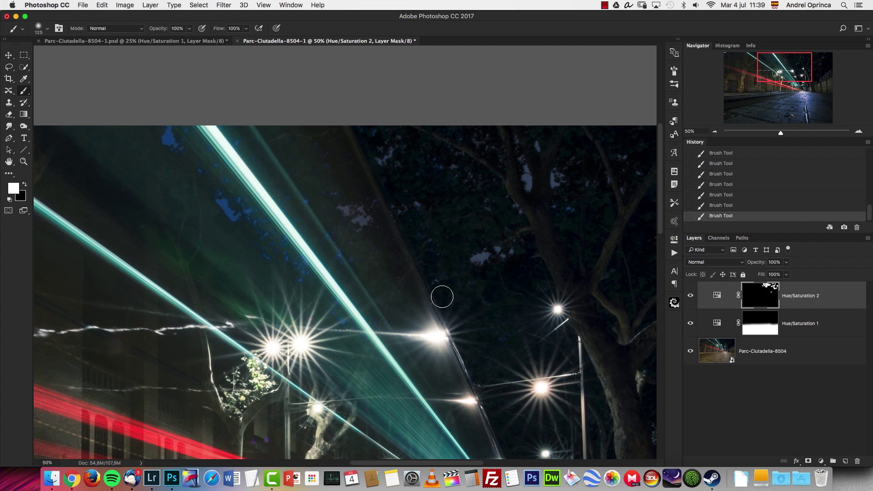
{"action": "mouse_move", "coordinate": [203, 168]}
{"action": "left_mouse_down"}
{"action": "mouse_move", "coordinate": [166, 132]}
{"action": "mouse_move", "coordinate": [214, 198]}
{"action": "mouse_move", "coordinate": [271, 237]}
{"action": "left_mouse_up"}
{"action": "scroll", "coordinate": [271, 236], "scroll_direction": "right", "scroll_amount": 10}
{"action": "scroll", "coordinate": [271, 236], "scroll_direction": "left", "scroll_amount": 7}
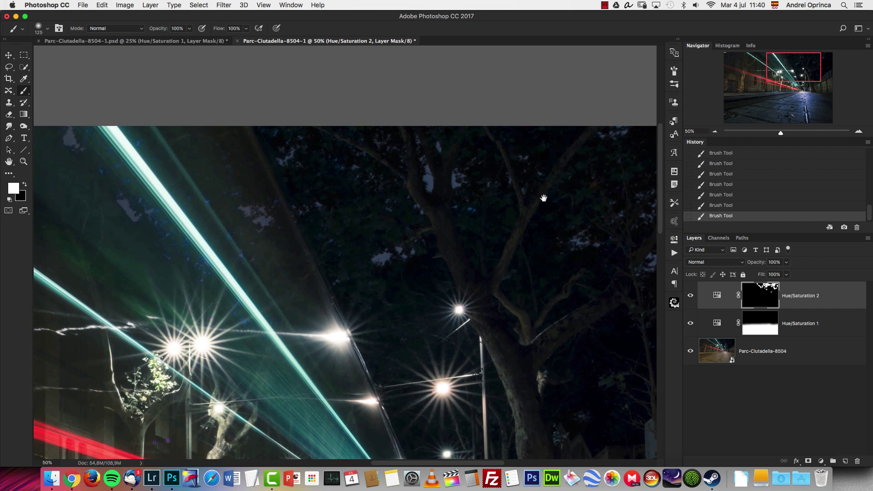
Step: Shift the Blues hue slightly towards positive and set the Blues saturation to -47 on the second Hue/Saturation layer
{"action": "double_click", "coordinate": [716, 295]}
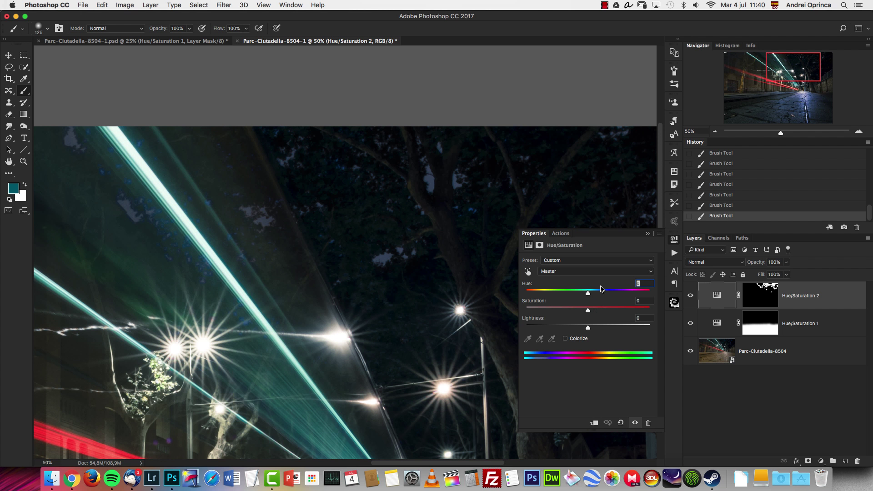
{"action": "left_click", "coordinate": [591, 271]}
{"action": "left_click", "coordinate": [566, 312]}
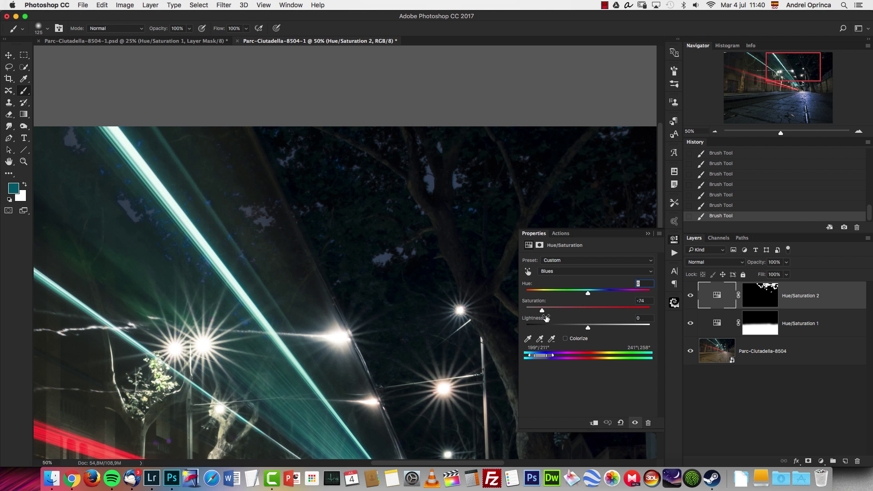
{"action": "left_click_drag", "start_coordinate": [542, 314], "coordinate": [595, 297]}
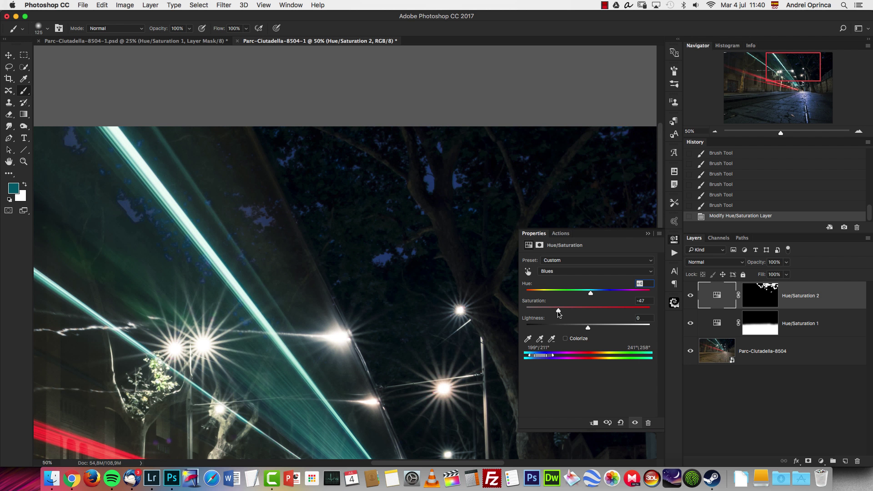
{"action": "left_click", "coordinate": [648, 234]}
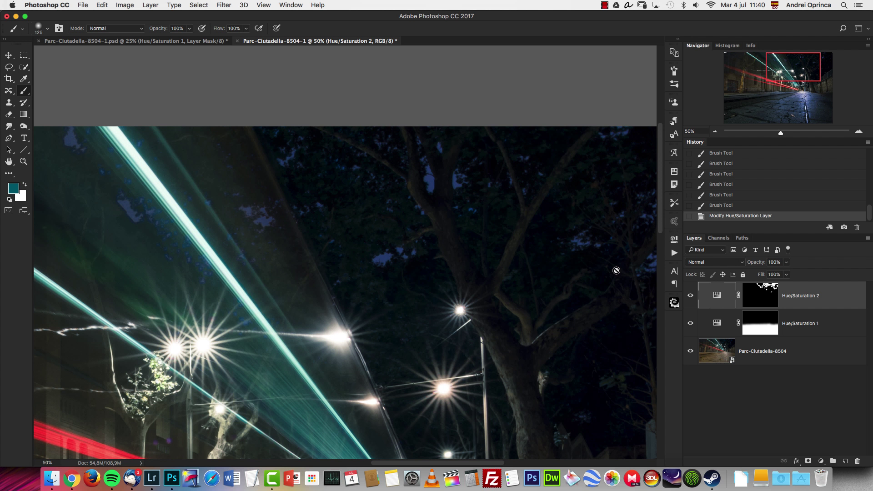
Step: Create a new empty layer above the adjustment layers and name it "clean"
{"action": "left_click_drag", "start_coordinate": [794, 84], "coordinate": [797, 113]}
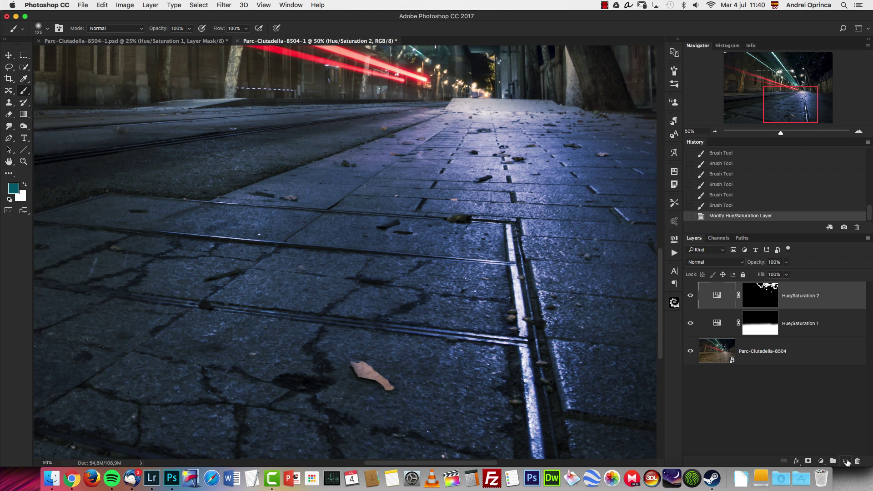
{"action": "left_click", "coordinate": [845, 461]}
{"action": "double_click", "coordinate": [742, 298]}
{"action": "type", "text": "clean"}
{"action": "key", "text": "Return"}
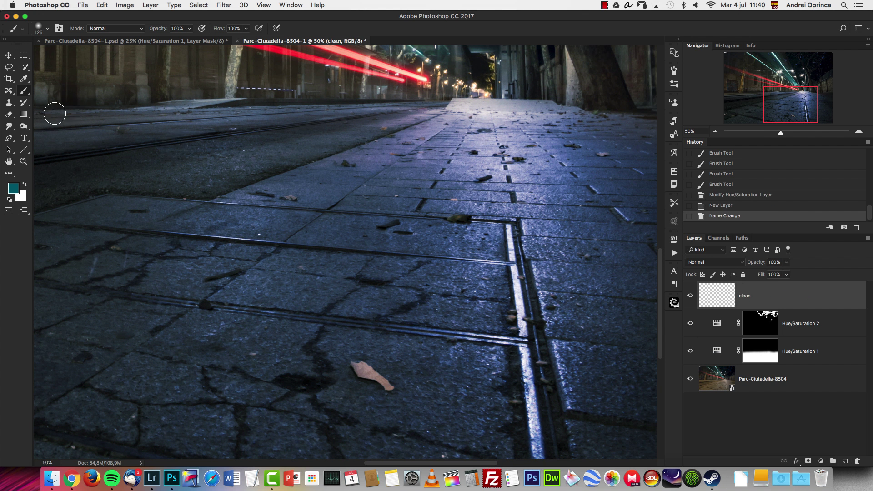
Step: Set up the Clone Stamp with a soft round 80 px brush that samples all layers
{"action": "left_click", "coordinate": [18, 104]}
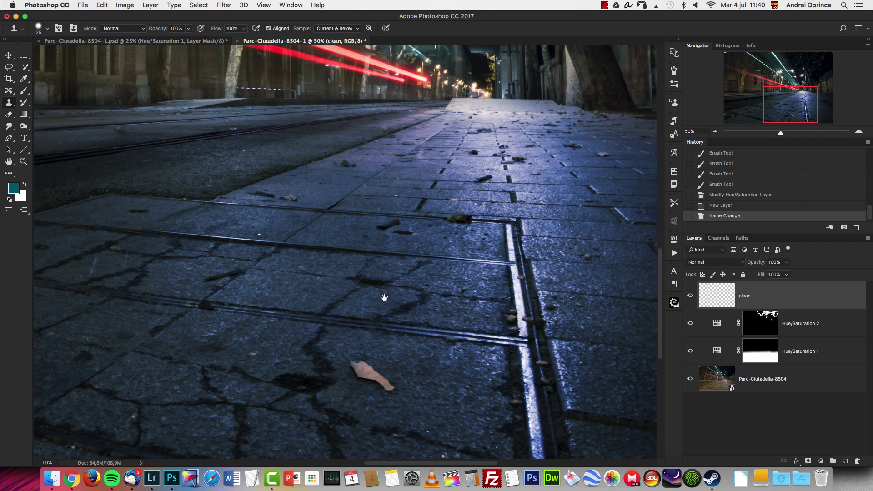
{"action": "left_click_drag", "start_coordinate": [398, 315], "coordinate": [403, 251]}
{"action": "key", "text": "bracketright"}
{"action": "key", "text": "bracketright"}
{"action": "key", "text": "bracketright"}
{"action": "key", "text": "bracketright"}
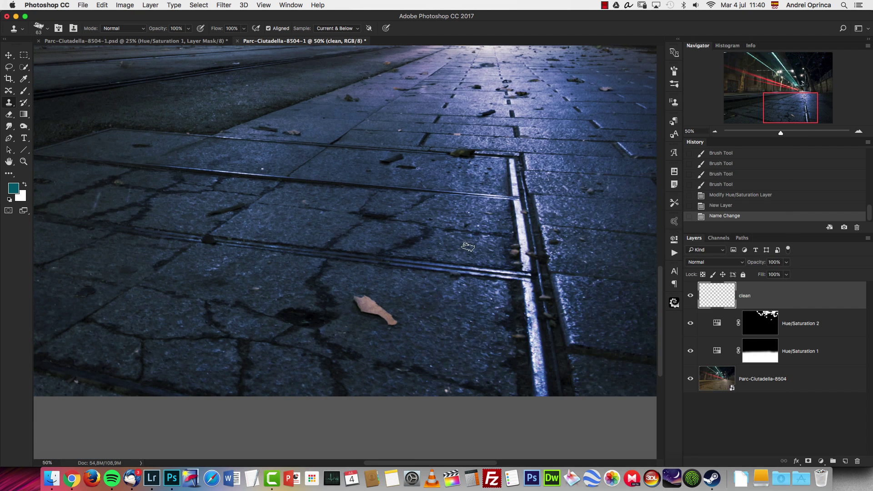
{"action": "left_click", "coordinate": [338, 28]}
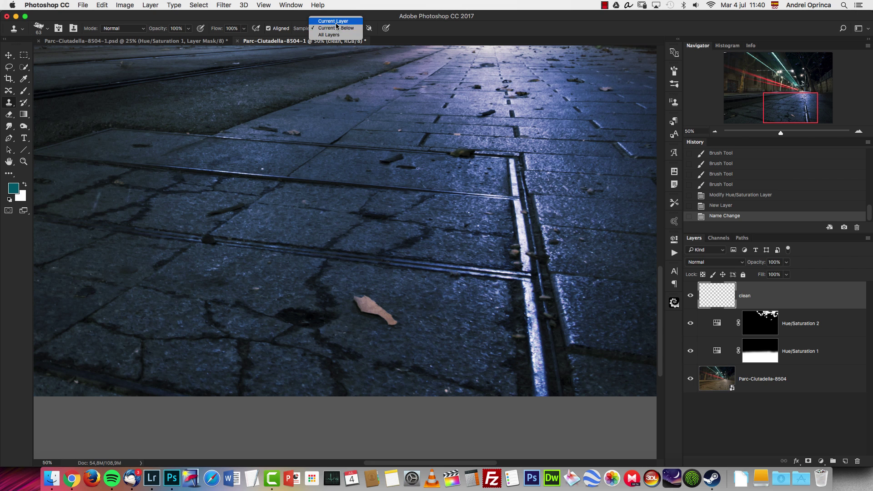
{"action": "left_click", "coordinate": [334, 39]}
{"action": "right_click", "coordinate": [417, 266]}
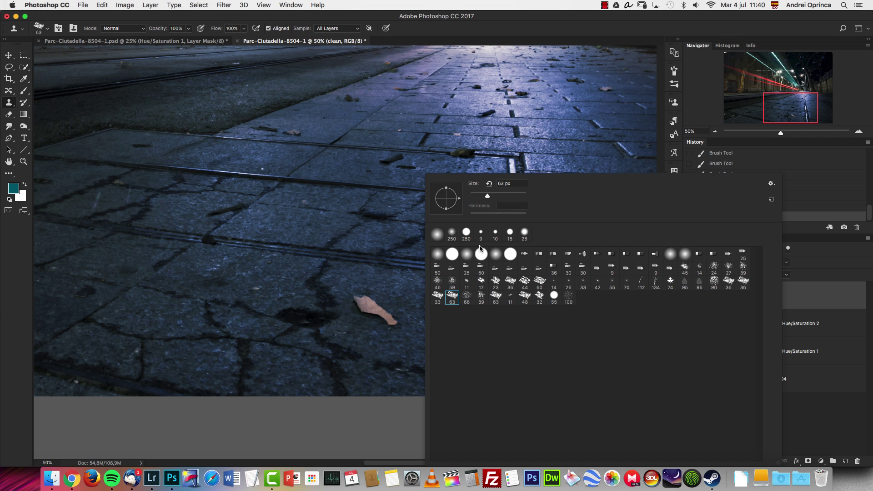
{"action": "left_click", "coordinate": [466, 253]}
{"action": "left_click", "coordinate": [788, 309]}
{"action": "key", "text": "bracketright"}
{"action": "key", "text": "bracketright"}
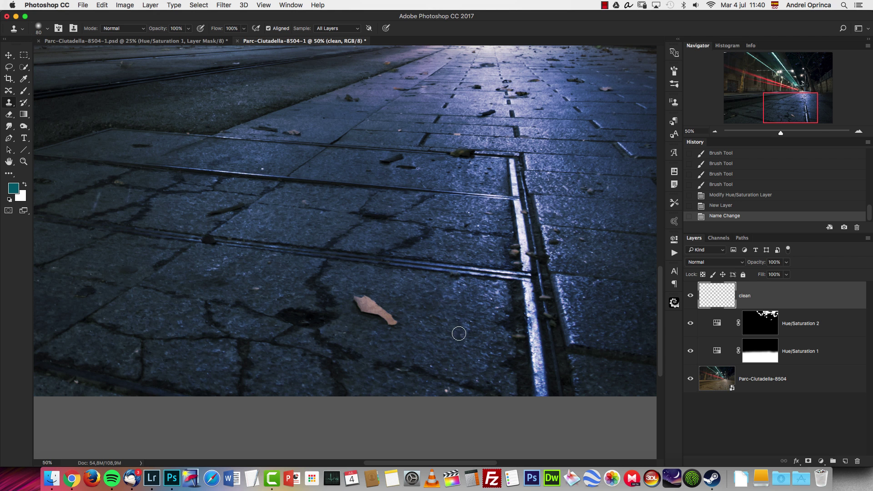
Step: Clone clean stone over the pinkish leaf on the foreground pavement and the leaves in the photo's lower-left corner
{"action": "left_click", "coordinate": [455, 321], "text": "alt"}
{"action": "mouse_move", "coordinate": [381, 321]}
{"action": "left_mouse_down"}
{"action": "mouse_move", "coordinate": [394, 320]}
{"action": "mouse_move", "coordinate": [364, 296]}
{"action": "mouse_move", "coordinate": [362, 312]}
{"action": "mouse_move", "coordinate": [385, 316]}
{"action": "left_mouse_up"}
{"action": "left_click_drag", "start_coordinate": [293, 279], "coordinate": [565, 280]}
{"action": "scroll", "coordinate": [475, 230], "scroll_direction": "left", "scroll_amount": 3}
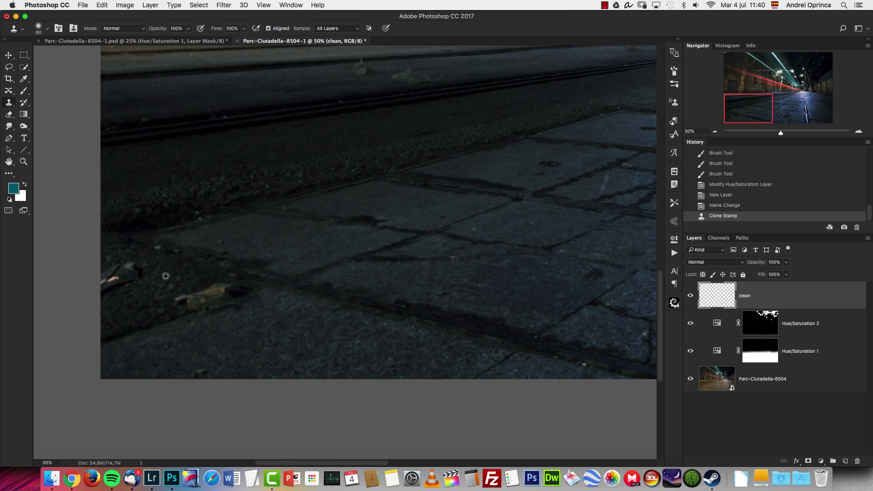
{"action": "mouse_move", "coordinate": [187, 300]}
{"action": "left_mouse_down"}
{"action": "mouse_move", "coordinate": [176, 294]}
{"action": "mouse_move", "coordinate": [226, 286]}
{"action": "mouse_move", "coordinate": [185, 301]}
{"action": "mouse_move", "coordinate": [253, 301]}
{"action": "mouse_move", "coordinate": [195, 316]}
{"action": "left_mouse_up"}
{"action": "left_click_drag", "start_coordinate": [380, 278], "coordinate": [259, 289]}
{"action": "left_click", "coordinate": [239, 223], "text": "alt"}
{"action": "left_click_drag", "start_coordinate": [263, 235], "coordinate": [262, 231]}
Step: Turn off Shape Dynamics for the Clone Stamp brush
{"action": "left_click", "coordinate": [674, 71]}
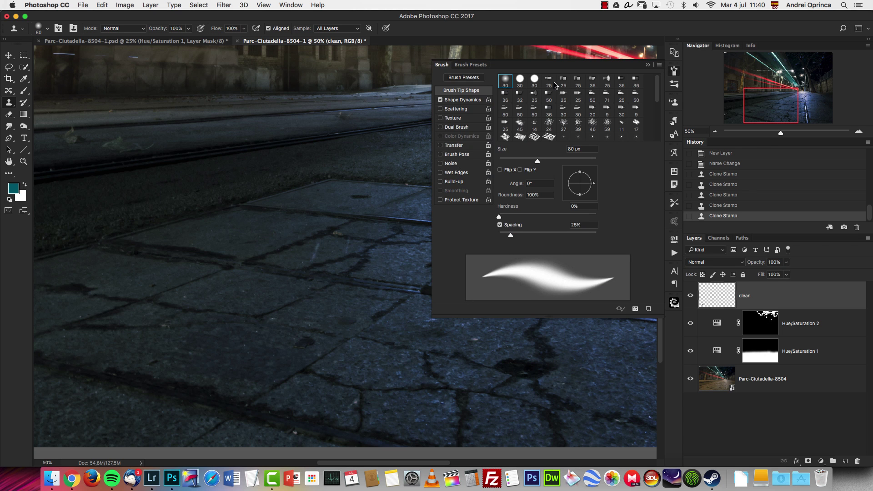
{"action": "left_click", "coordinate": [441, 100]}
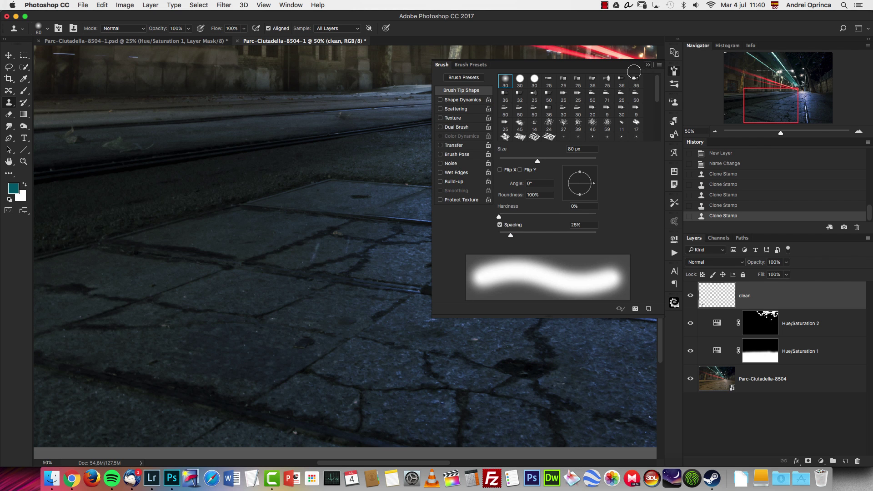
{"action": "left_click", "coordinate": [648, 67]}
Step: Clone asphalt over the pale leaves beside the tram tracks on the road's left side
{"action": "scroll", "coordinate": [368, 201], "scroll_direction": "up", "scroll_amount": 5}
{"action": "scroll", "coordinate": [369, 201], "scroll_direction": "left", "scroll_amount": 5}
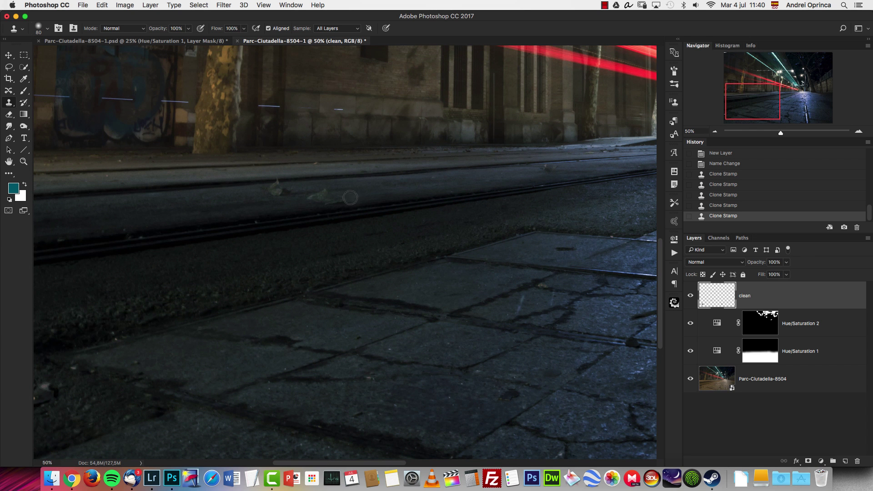
{"action": "left_click", "coordinate": [264, 208], "text": "alt"}
{"action": "mouse_move", "coordinate": [314, 199]}
{"action": "left_mouse_down"}
{"action": "mouse_move", "coordinate": [348, 197]}
{"action": "mouse_move", "coordinate": [320, 202]}
{"action": "mouse_move", "coordinate": [275, 190]}
{"action": "mouse_move", "coordinate": [383, 205]}
{"action": "left_mouse_up"}
{"action": "left_click", "coordinate": [246, 196], "text": "alt"}
Step: Clone out the leaves on the paved walkway and the dark debris near the metal strip's corner
{"action": "left_click_drag", "start_coordinate": [555, 214], "coordinate": [238, 218]}
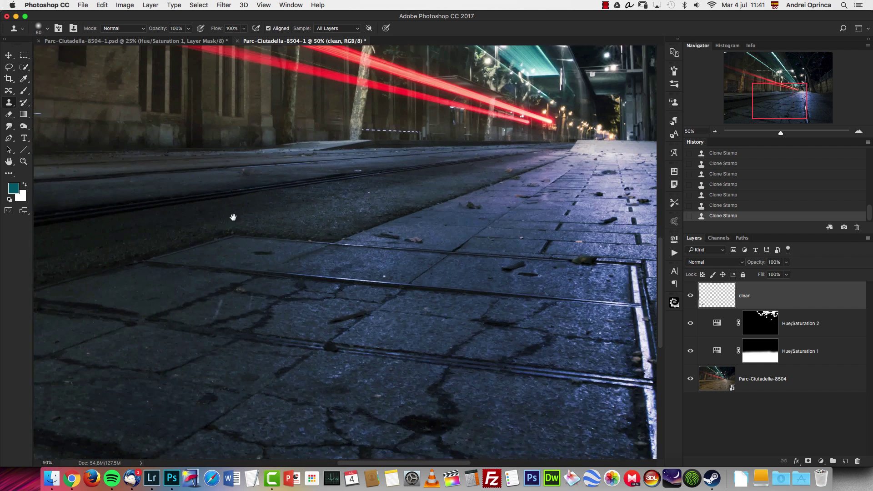
{"action": "left_click_drag", "start_coordinate": [409, 223], "coordinate": [353, 230]}
{"action": "scroll", "coordinate": [466, 236], "scroll_direction": "right", "scroll_amount": 3}
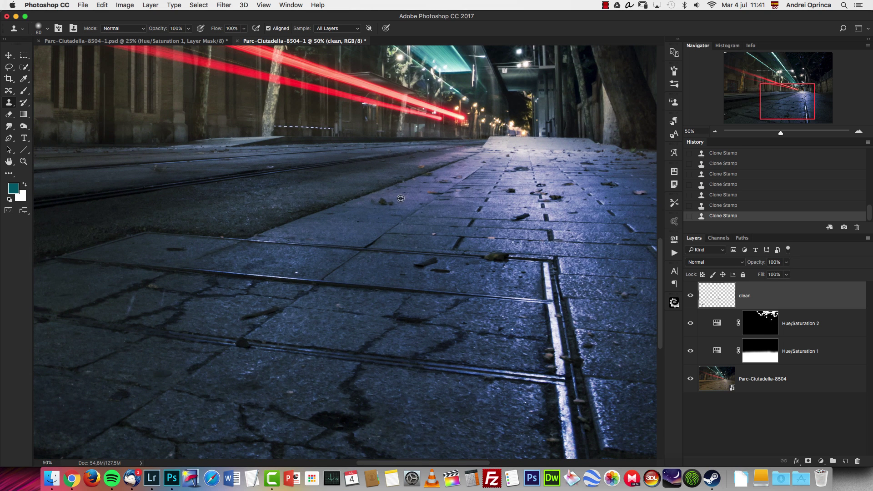
{"action": "left_click_drag", "start_coordinate": [389, 202], "coordinate": [370, 198]}
{"action": "left_click", "coordinate": [515, 293], "text": "alt"}
{"action": "left_click", "coordinate": [526, 260], "text": "alt"}
{"action": "left_click_drag", "start_coordinate": [504, 257], "coordinate": [490, 259]}
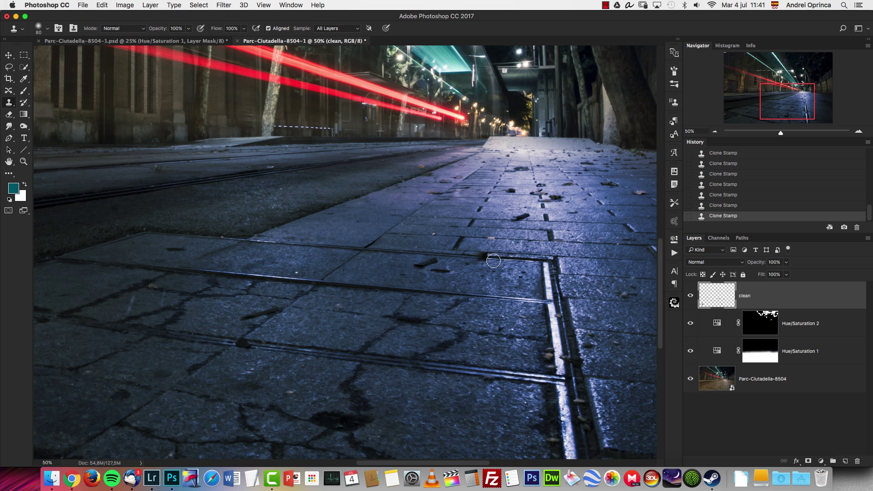
{"action": "left_click", "coordinate": [464, 255], "text": "alt"}
{"action": "left_click", "coordinate": [477, 269]}
Step: View the whole photo at 25% and toggle the "clean" layer to compare the retouching
{"action": "mouse_move", "coordinate": [478, 269]}
{"action": "left_mouse_down"}
{"action": "mouse_move", "coordinate": [300, 248]}
{"action": "mouse_move", "coordinate": [317, 249]}
{"action": "left_mouse_up"}
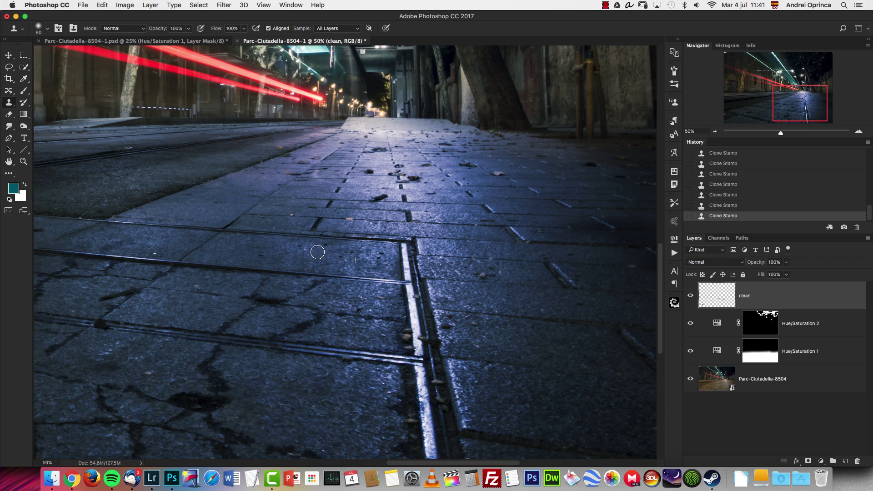
{"action": "key", "text": "super+1"}
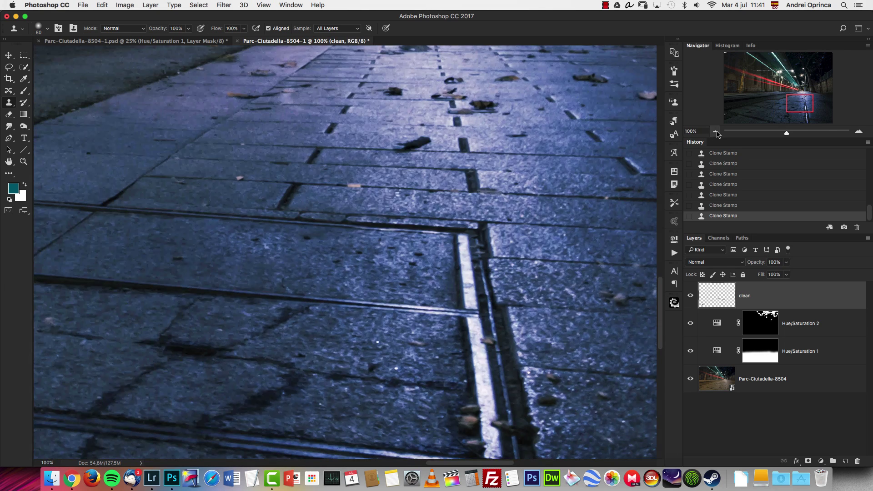
{"action": "left_click", "coordinate": [714, 132]}
{"action": "left_click", "coordinate": [713, 133]}
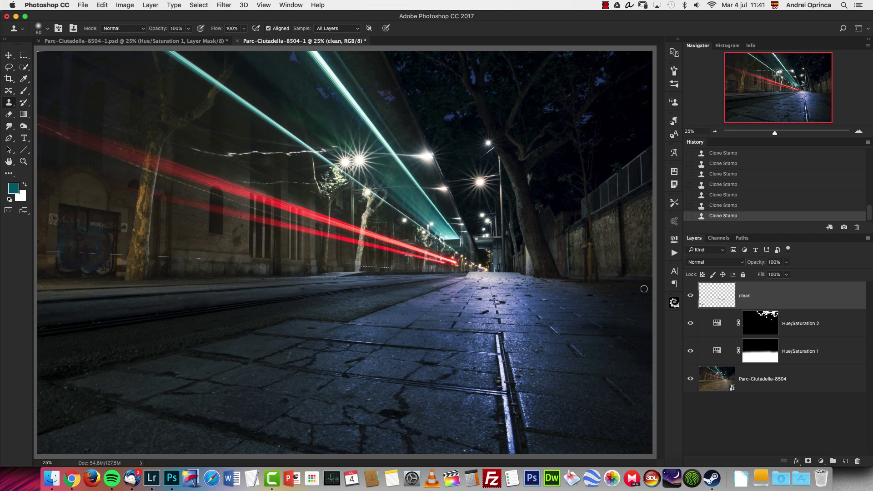
{"action": "left_click", "coordinate": [689, 296]}
Step: Add a new layer above "clean", set its blend mode to Overlay and name it "lights 1"
{"action": "left_click", "coordinate": [845, 461]}
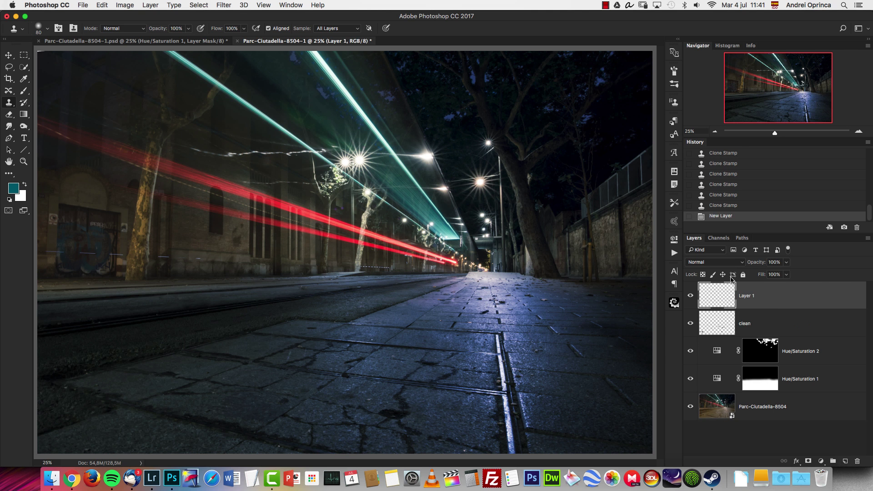
{"action": "left_click", "coordinate": [713, 267]}
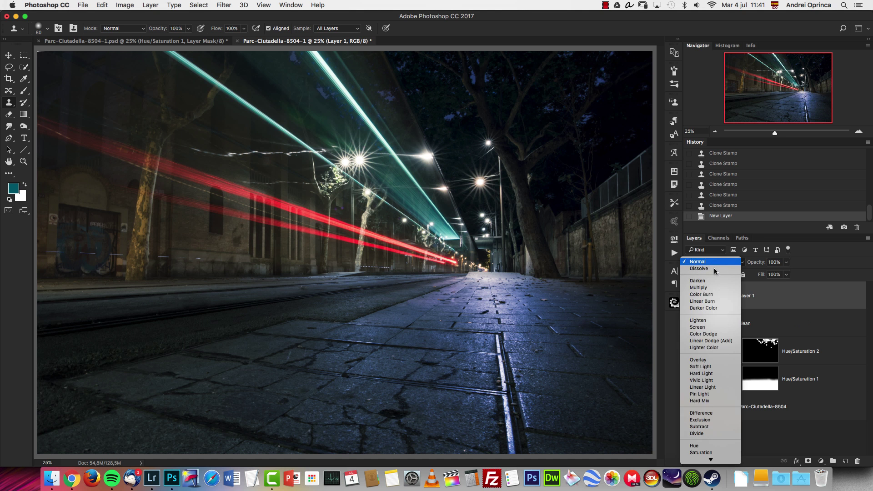
{"action": "left_click", "coordinate": [705, 359]}
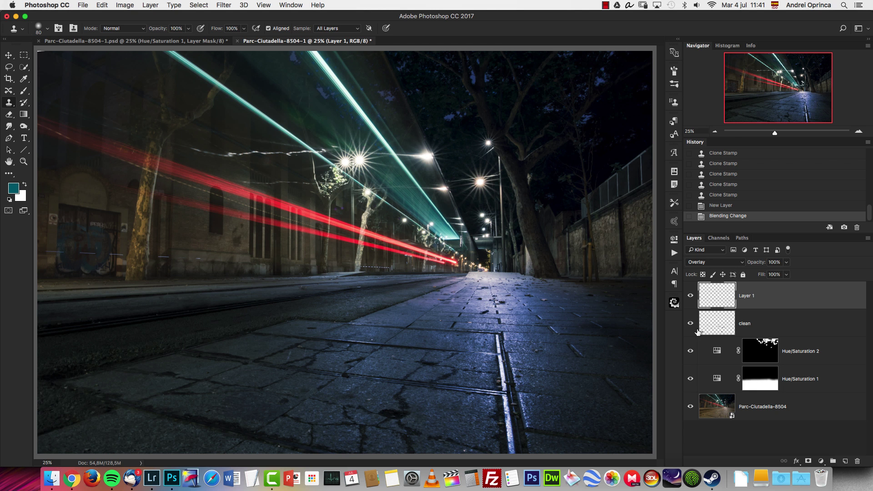
{"action": "double_click", "coordinate": [746, 297]}
{"action": "type", "text": "lights 1"}
{"action": "key", "text": "Return"}
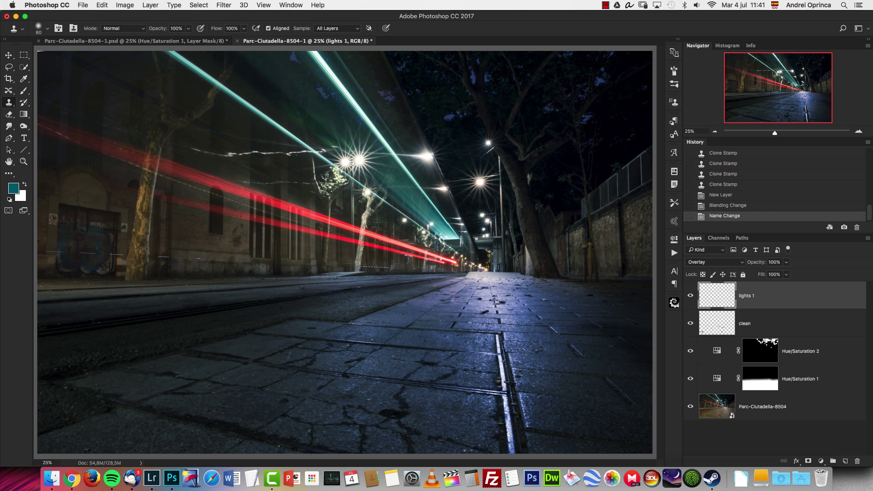
Step: Switch to the Brush tool and set the foreground colour to neutral grey with 0% saturation and 50% brightness
{"action": "left_click", "coordinate": [25, 92]}
{"action": "left_click", "coordinate": [13, 189]}
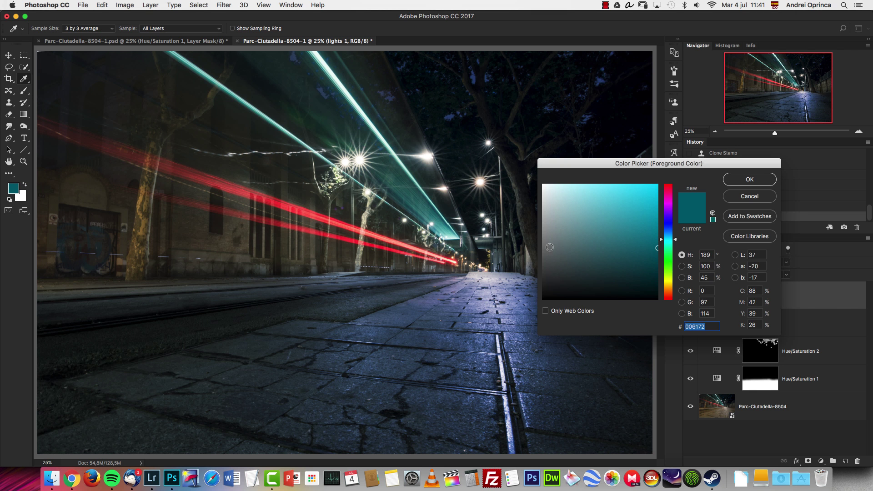
{"action": "left_click_drag", "start_coordinate": [547, 248], "coordinate": [532, 242]}
{"action": "left_click", "coordinate": [705, 278]}
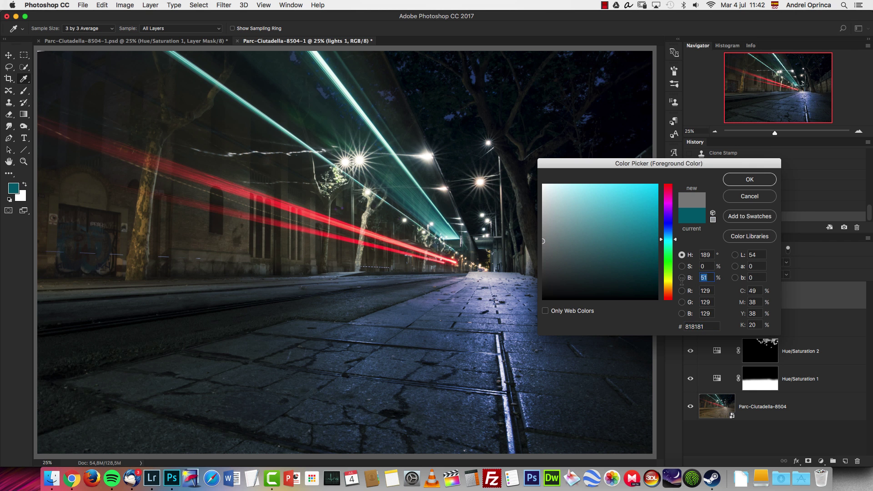
{"action": "key", "text": "BackSpace"}
{"action": "type", "text": "0"}
{"action": "left_click", "coordinate": [750, 180]}
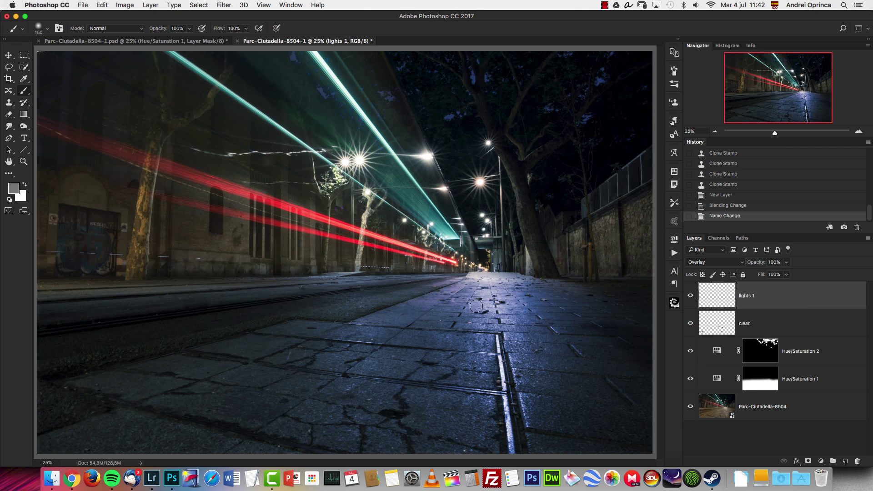
Step: Enlarge the soft brush to 300 px and set the foreground colour to the lighter grey #9b9b9b
{"action": "key", "text": "bracketright"}
{"action": "key", "text": "bracketright"}
{"action": "key", "text": "bracketright"}
{"action": "left_click_drag", "start_coordinate": [471, 308], "coordinate": [493, 298]}
{"action": "key", "text": "super+z"}
{"action": "left_click", "coordinate": [13, 187]}
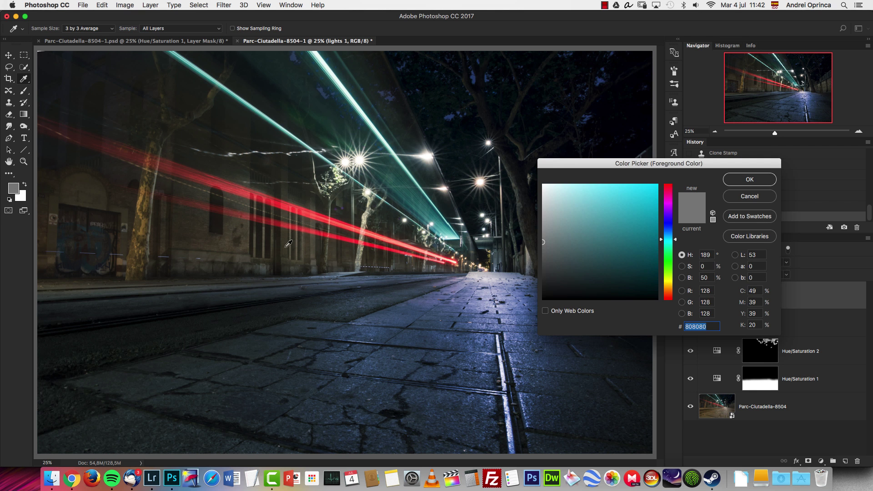
{"action": "left_click", "coordinate": [533, 233]}
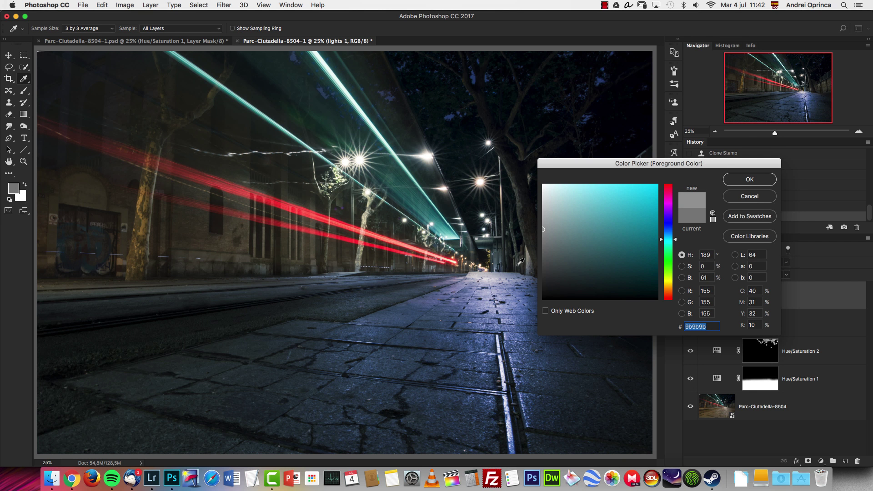
{"action": "left_click", "coordinate": [732, 182]}
Step: Try brushing the grey over the lit pavement and along the metal strip, and undo all these strokes
{"action": "mouse_move", "coordinate": [488, 283]}
{"action": "left_mouse_down"}
{"action": "mouse_move", "coordinate": [477, 302]}
{"action": "mouse_move", "coordinate": [503, 317]}
{"action": "mouse_move", "coordinate": [521, 370]}
{"action": "left_mouse_up"}
{"action": "left_click_drag", "start_coordinate": [514, 337], "coordinate": [539, 410]}
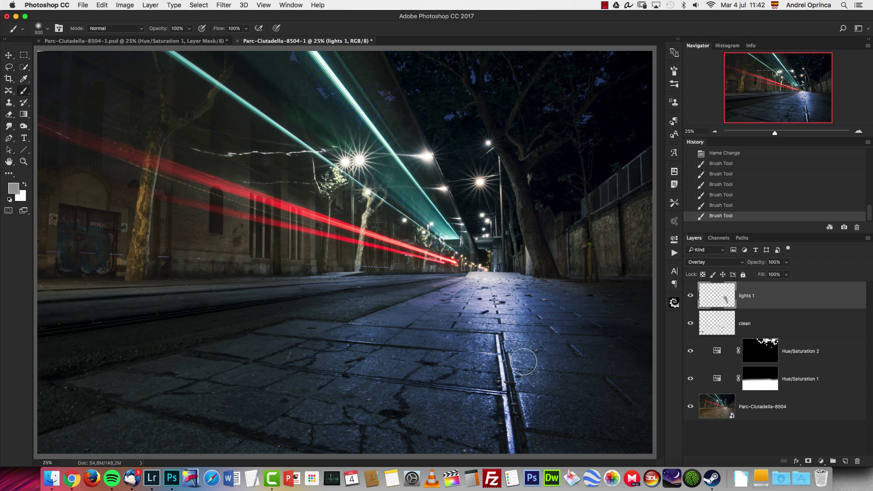
{"action": "key", "text": "ctrl+alt+z"}
{"action": "key", "text": "ctrl+alt+z"}
{"action": "key", "text": "ctrl+alt+z"}
{"action": "key", "text": "ctrl+alt+z"}
{"action": "key", "text": "ctrl+alt+z"}
{"action": "key", "text": "ctrl+alt+z"}
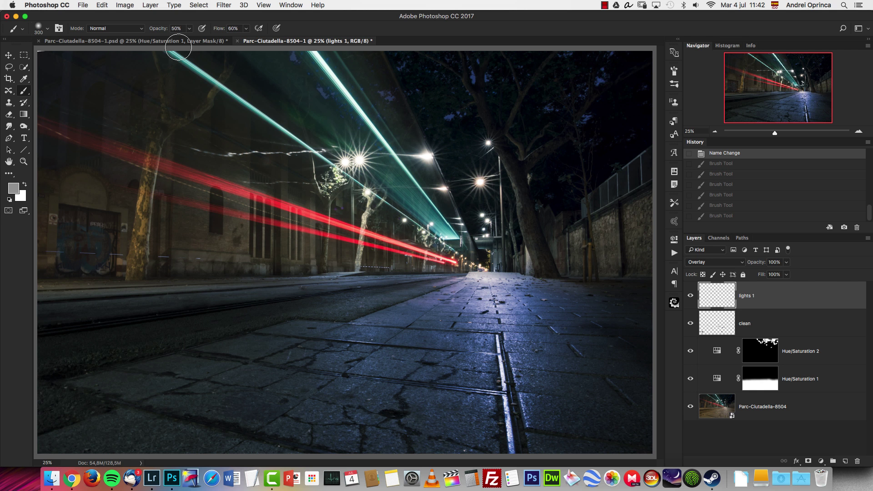
Step: Paint the grey at 50% brush opacity on "lights 1" over the road edge and the brightly lit pavement
{"action": "left_click_drag", "start_coordinate": [326, 267], "coordinate": [365, 276]}
{"action": "left_click", "coordinate": [502, 278]}
{"action": "left_click", "coordinate": [477, 288]}
{"action": "left_click", "coordinate": [495, 272]}
{"action": "left_click", "coordinate": [525, 313]}
{"action": "left_click", "coordinate": [366, 322]}
Step: Enlarge the brush to 600 px and brighten the foreground pavement, plus the light trails and façade at 20% opacity
{"action": "key", "text": "]"}
{"action": "key", "text": "]"}
{"action": "key", "text": "]"}
{"action": "left_click", "coordinate": [432, 360]}
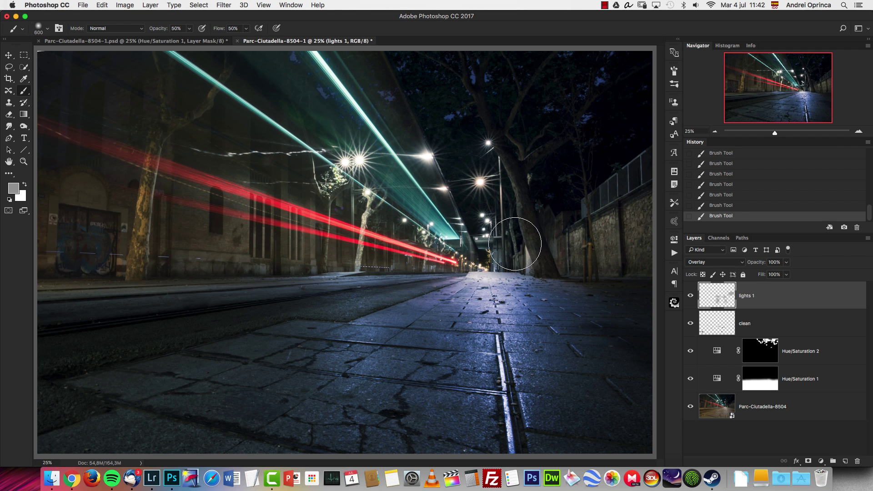
{"action": "key", "text": "2"}
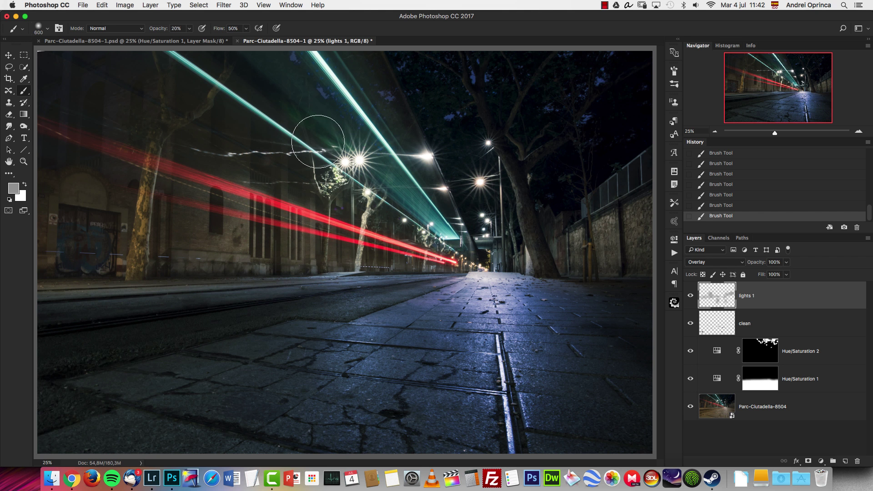
{"action": "mouse_move", "coordinate": [447, 227]}
{"action": "left_mouse_down"}
{"action": "mouse_move", "coordinate": [273, 199]}
{"action": "mouse_move", "coordinate": [289, 207]}
{"action": "left_mouse_up"}
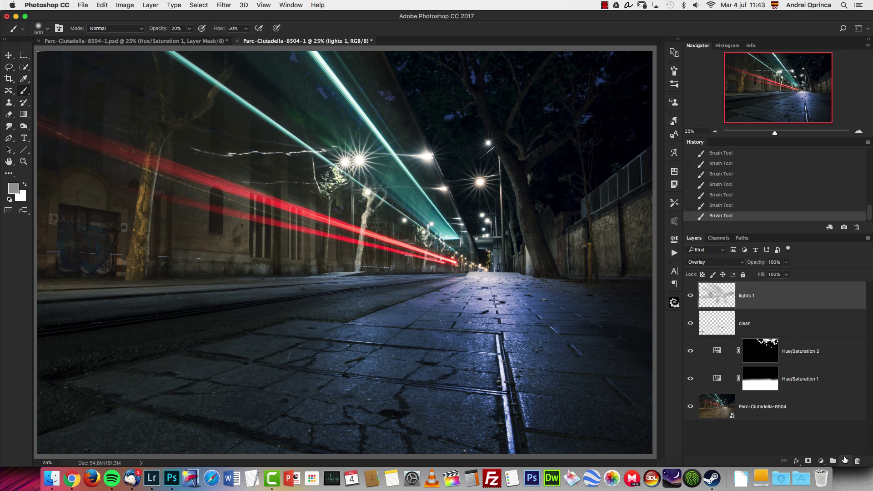
Step: Add a new layer above "lights 1", name it "lights2" and set its blend mode to Color Dodge
{"action": "left_click", "coordinate": [844, 462]}
{"action": "double_click", "coordinate": [747, 298]}
{"action": "type", "text": "l"}
{"action": "key", "text": "Return"}
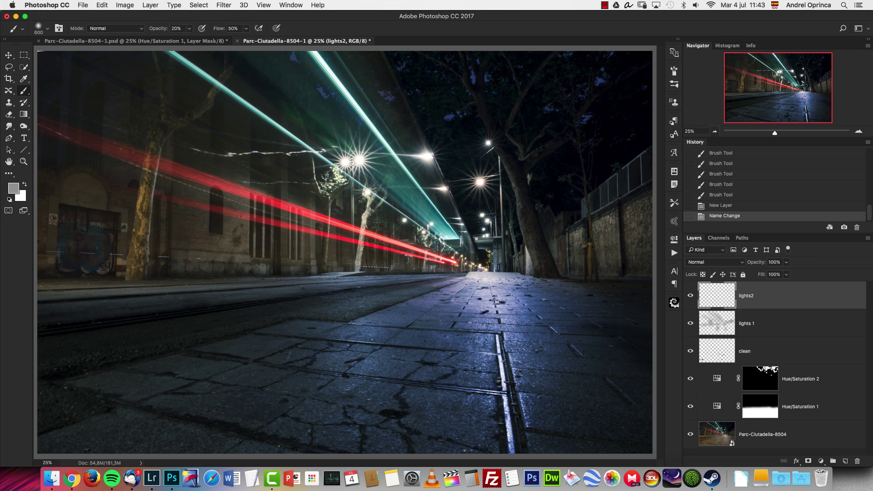
{"action": "left_click", "coordinate": [703, 263]}
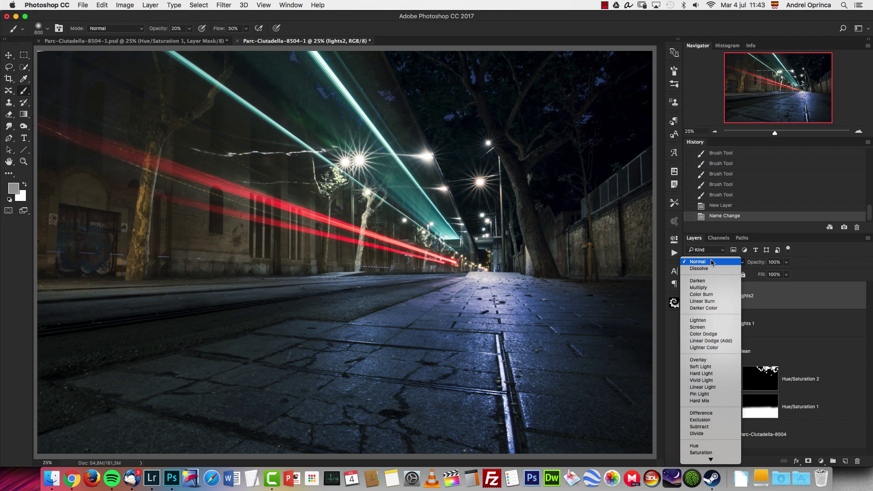
{"action": "left_click", "coordinate": [711, 335]}
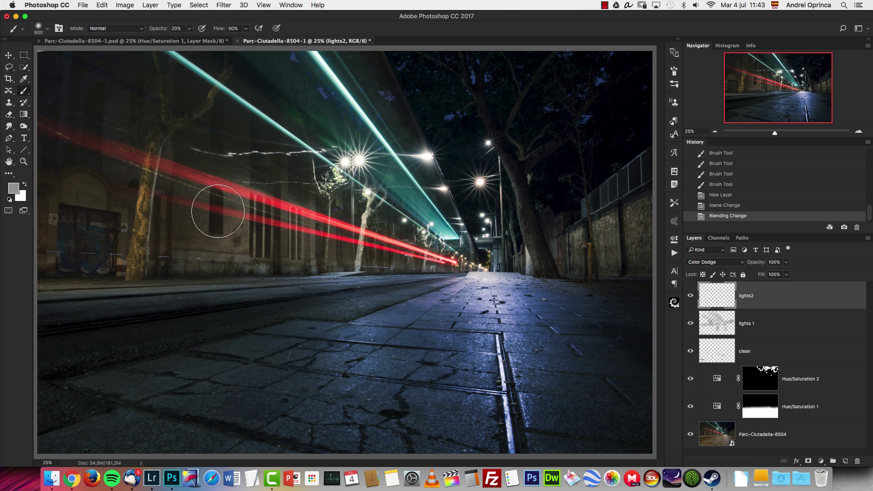
Step: Set the foreground colour to the dark red #5c2020
{"action": "left_click", "coordinate": [13, 188]}
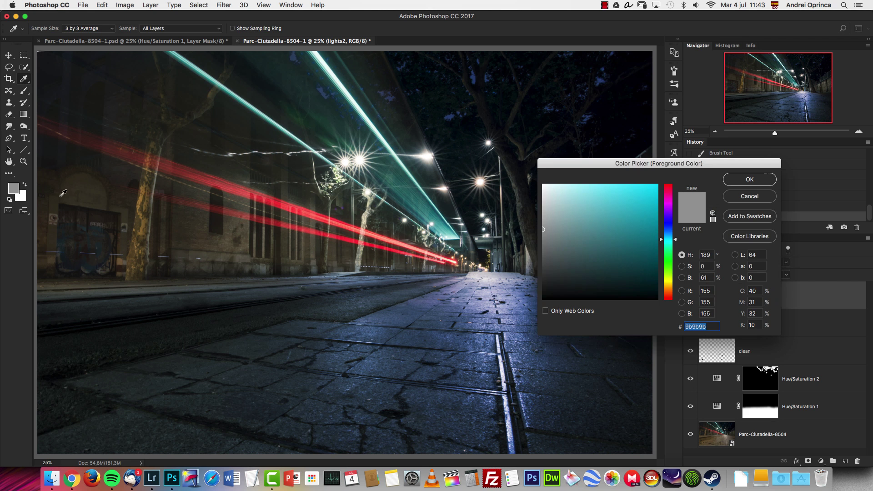
{"action": "left_click", "coordinate": [673, 295]}
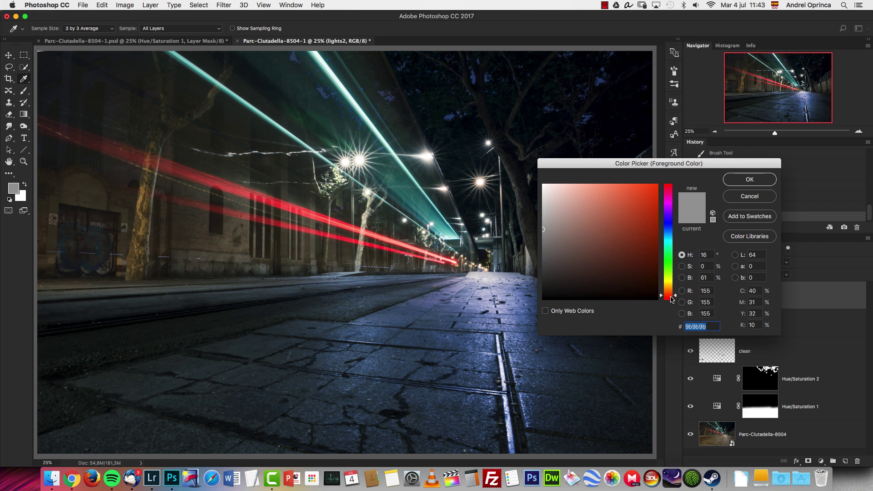
{"action": "left_click_drag", "start_coordinate": [671, 295], "coordinate": [671, 300]}
{"action": "left_click_drag", "start_coordinate": [616, 247], "coordinate": [618, 258]}
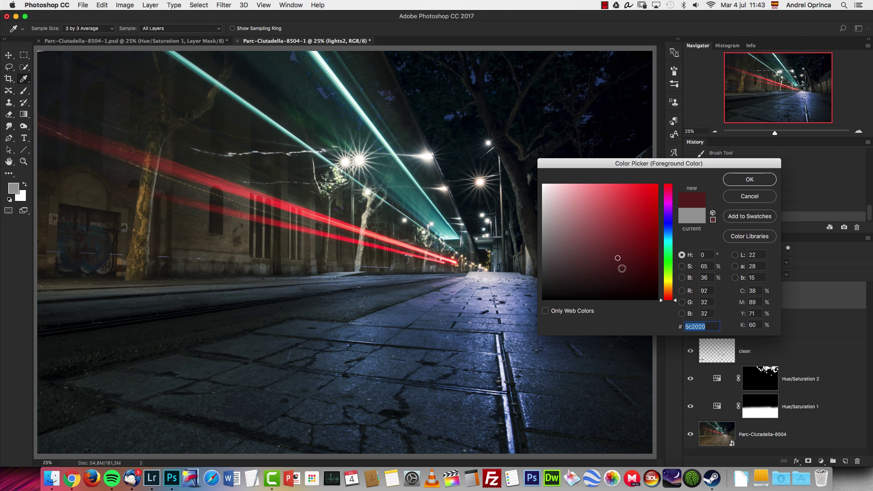
{"action": "left_click", "coordinate": [747, 180]}
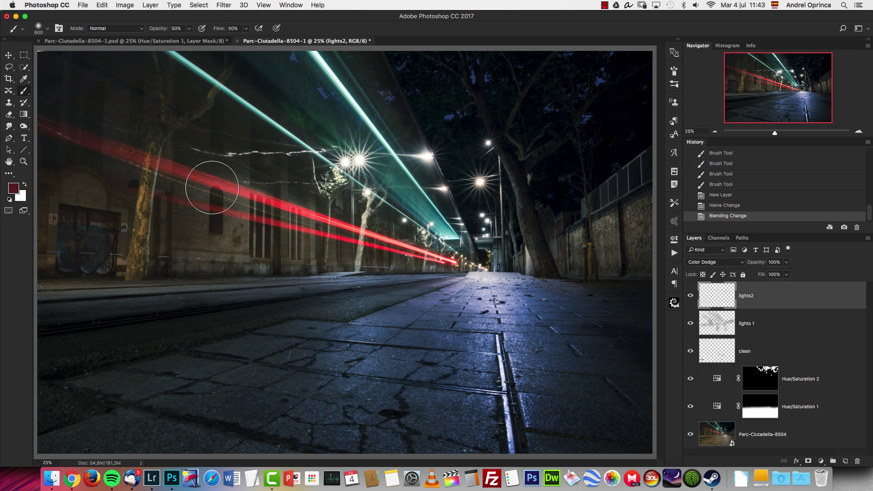
Step: Try brushing the dark red along the red light trails at 50% opacity with the 600 px brush, and undo all these strokes
{"action": "left_click_drag", "start_coordinate": [94, 150], "coordinate": [164, 164]}
{"action": "left_click_drag", "start_coordinate": [267, 196], "coordinate": [200, 175]}
{"action": "left_click_drag", "start_coordinate": [386, 244], "coordinate": [454, 262]}
{"action": "left_click_drag", "start_coordinate": [396, 245], "coordinate": [457, 264]}
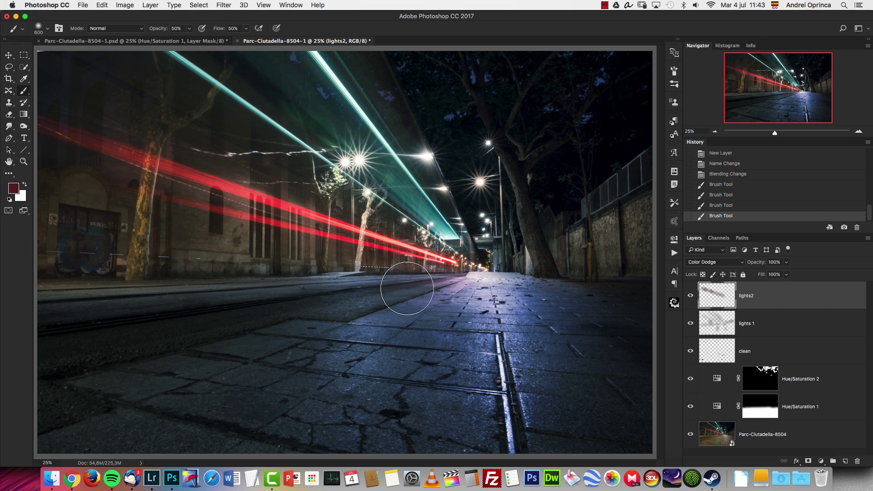
{"action": "key", "text": "super+alt+z"}
{"action": "key", "text": "super+alt+z"}
{"action": "key", "text": "super+alt+z"}
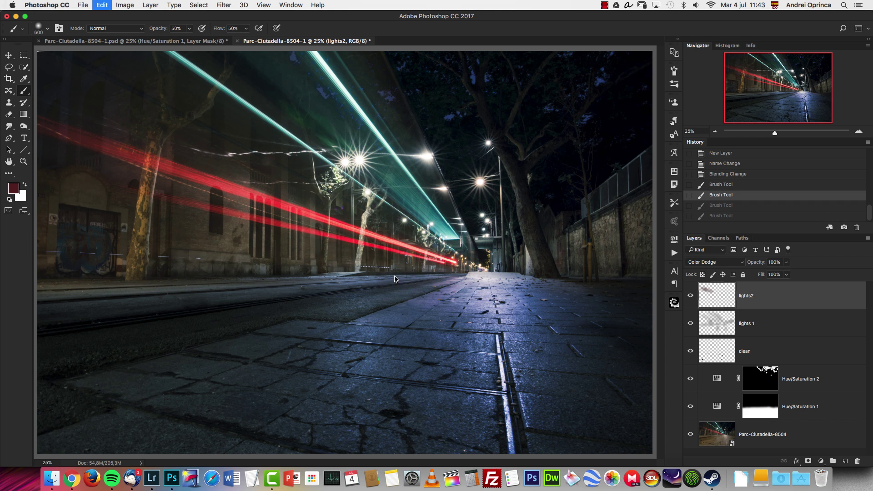
{"action": "key", "text": "super+alt+z"}
Step: Paint the dark red along the red light trails on "lights2" with a 250 px brush at 22% opacity
{"action": "key", "text": "2"}
{"action": "key", "text": "2"}
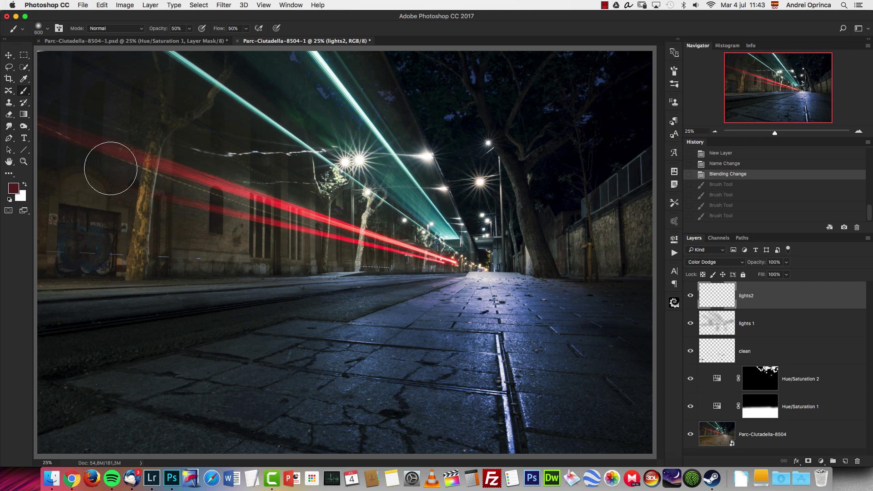
{"action": "key", "text": "bracketleft"}
{"action": "key", "text": "bracketleft"}
{"action": "key", "text": "bracketleft"}
{"action": "key", "text": "bracketleft"}
{"action": "key", "text": "shift+super+z"}
{"action": "key", "text": "shift+super+z"}
{"action": "key", "text": "shift+super+z"}
{"action": "key", "text": "shift+super+z"}
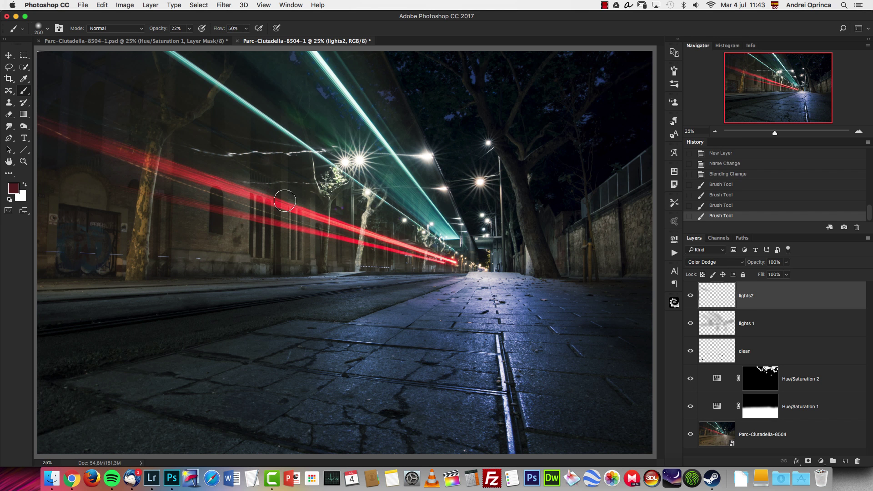
{"action": "left_click", "coordinate": [363, 232]}
{"action": "left_click", "coordinate": [424, 249]}
{"action": "left_click", "coordinate": [420, 251]}
{"action": "key", "text": "bracketleft"}
{"action": "key", "text": "bracketleft"}
{"action": "key", "text": "bracketleft"}
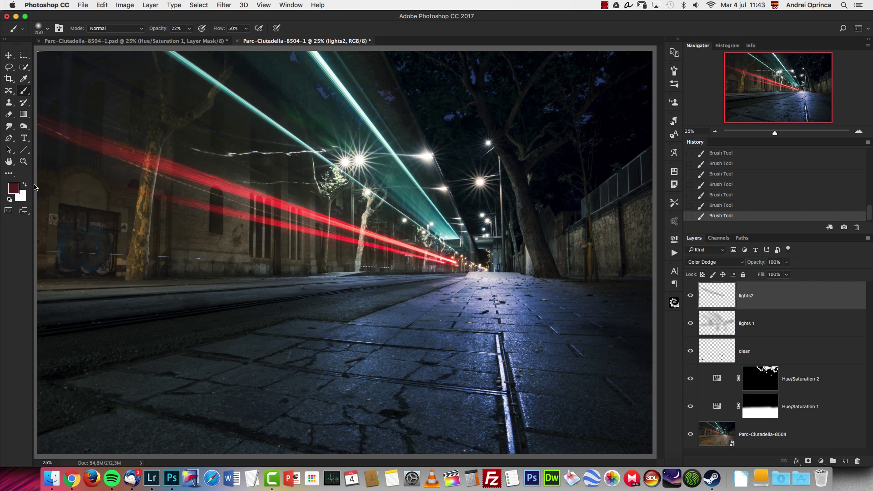
Step: Change the foreground colour to dark blue #154f64 and paint over the turquoise light trails, enlarging the brush to 800 px
{"action": "left_click", "coordinate": [13, 188]}
{"action": "left_click", "coordinate": [671, 236]}
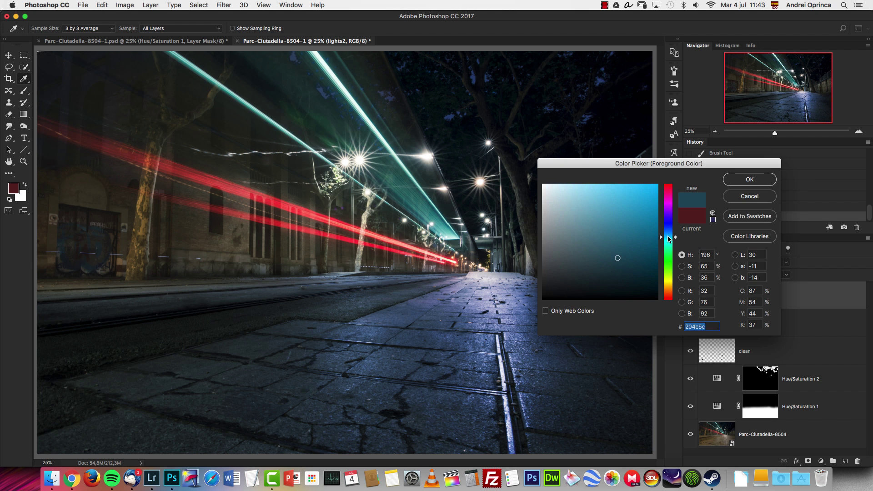
{"action": "left_click_drag", "start_coordinate": [611, 262], "coordinate": [632, 253]}
{"action": "left_click", "coordinate": [749, 179]}
{"action": "key", "text": "bracketright"}
{"action": "key", "text": "bracketright"}
{"action": "key", "text": "bracketright"}
{"action": "key", "text": "bracketright"}
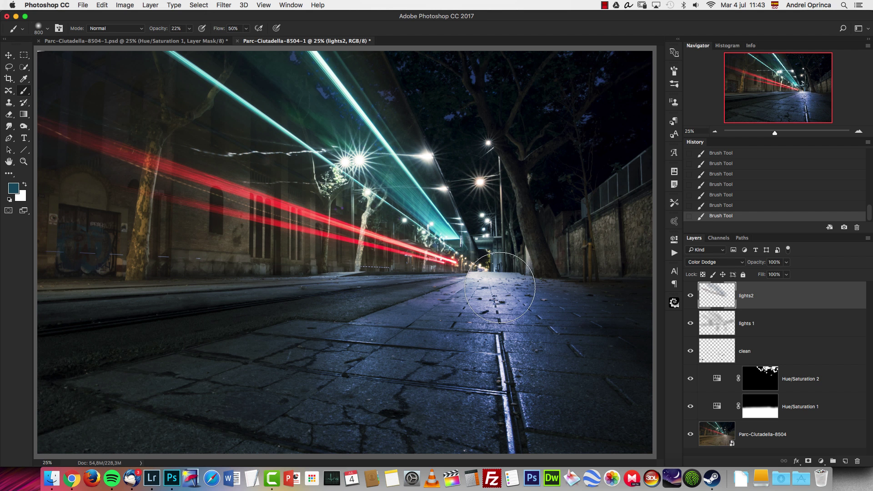
Step: Change the foreground colour to a dark orange-brown
{"action": "left_click", "coordinate": [13, 187]}
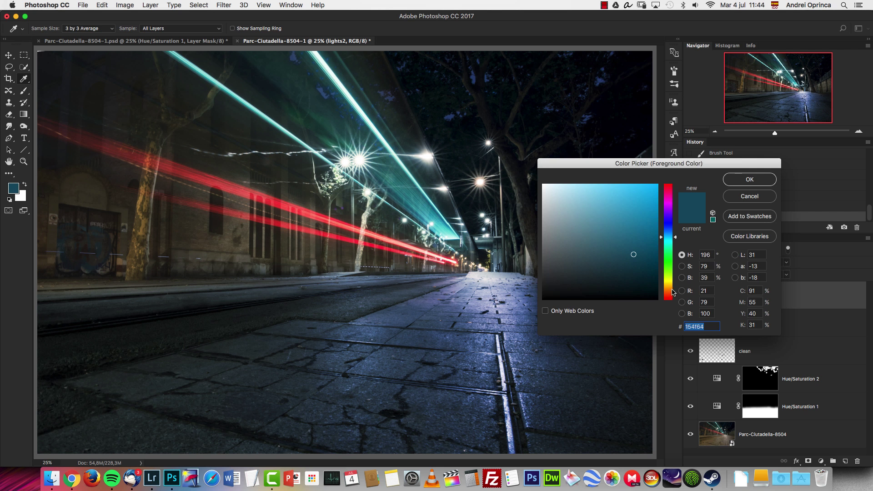
{"action": "left_click", "coordinate": [671, 291]}
{"action": "left_click", "coordinate": [629, 271]}
{"action": "left_click", "coordinate": [647, 263]}
{"action": "left_click", "coordinate": [726, 180]}
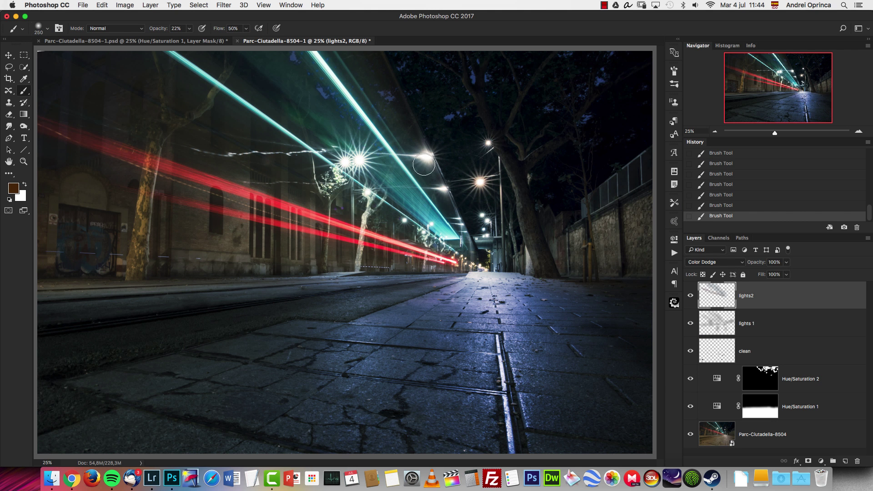
Step: Paint the orange-brown on "lights2" over the stone wall, the façade and its tree trunk with a 500 px brush
{"action": "key", "text": "bracketright"}
{"action": "key", "text": "bracketright"}
{"action": "key", "text": "bracketright"}
{"action": "key", "text": "bracketright"}
{"action": "key", "text": "bracketright"}
{"action": "key", "text": "bracketright"}
{"action": "left_click", "coordinate": [592, 231]}
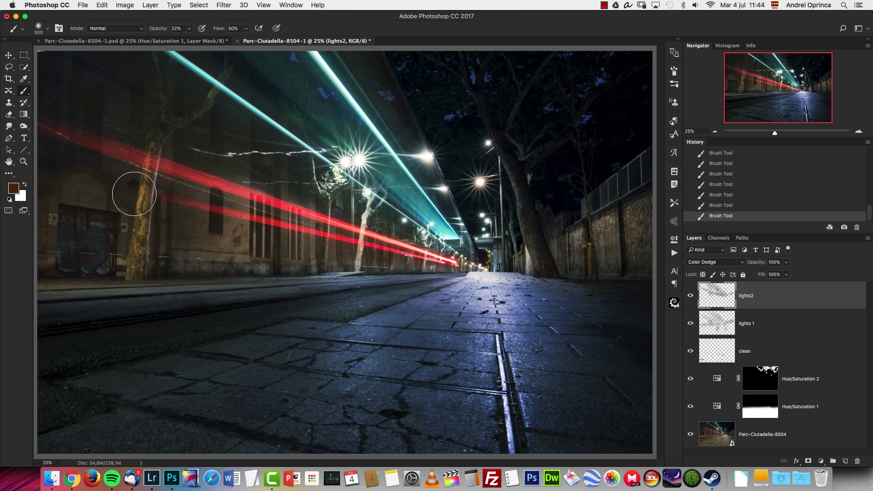
{"action": "left_click_drag", "start_coordinate": [131, 259], "coordinate": [193, 241]}
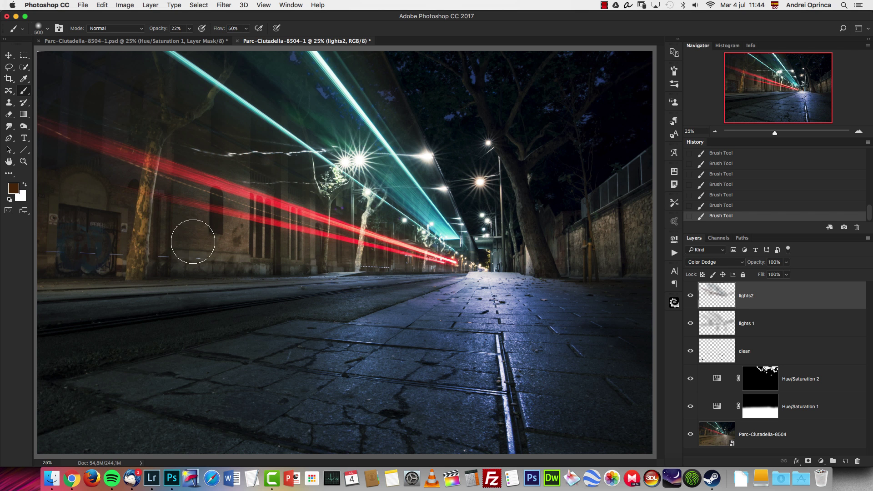
Step: On "lights 1", switch the foreground colour to grey and brush along the large tree's trunk with a 60 px brush
{"action": "left_click", "coordinate": [782, 324]}
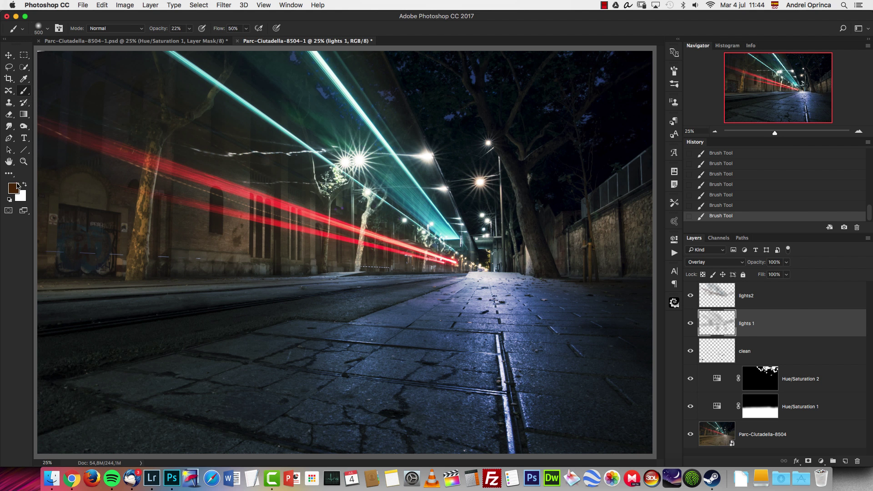
{"action": "left_click", "coordinate": [17, 186]}
{"action": "left_click", "coordinate": [552, 239]}
{"action": "left_click", "coordinate": [748, 180]}
{"action": "key", "text": "bracketleft"}
{"action": "key", "text": "bracketleft"}
{"action": "key", "text": "bracketleft"}
{"action": "key", "text": "bracketleft"}
{"action": "key", "text": "bracketleft"}
{"action": "key", "text": "bracketleft"}
{"action": "left_click_drag", "start_coordinate": [510, 183], "coordinate": [519, 208]}
Step: Compare the photo with and without the "lights 1" and "lights2" layers
{"action": "left_click", "coordinate": [692, 323]}
{"action": "left_click", "coordinate": [692, 322]}
{"action": "left_click", "coordinate": [692, 322]}
{"action": "left_click", "coordinate": [693, 323]}
{"action": "left_click", "coordinate": [715, 132]}
{"action": "left_click", "coordinate": [691, 324]}
{"action": "left_click", "coordinate": [690, 323]}
{"action": "left_click", "coordinate": [691, 296]}
{"action": "left_click", "coordinate": [691, 296]}
{"action": "left_click", "coordinate": [859, 132]}
Step: Add a Color Lookup adjustment layer at the top of the stack and load the 3D LUT DK79_Rec.709_32.cube
{"action": "left_click", "coordinate": [821, 460]}
{"action": "left_click", "coordinate": [831, 402]}
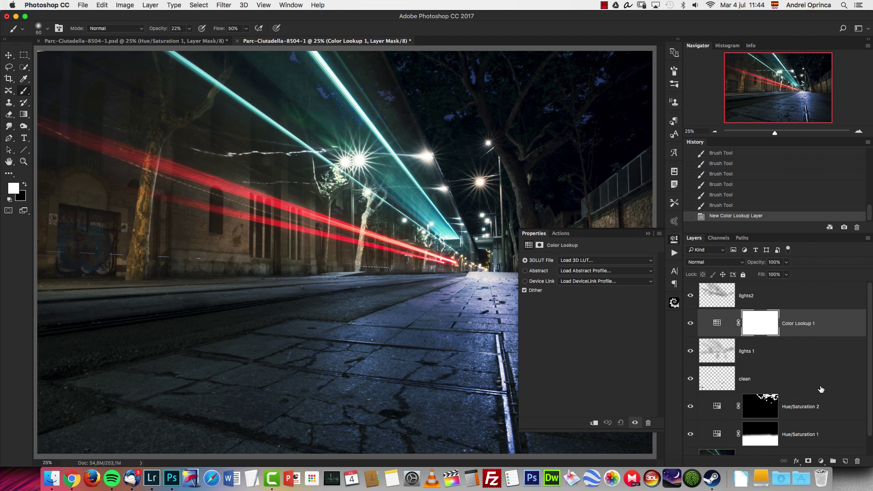
{"action": "left_click_drag", "start_coordinate": [820, 319], "coordinate": [808, 291]}
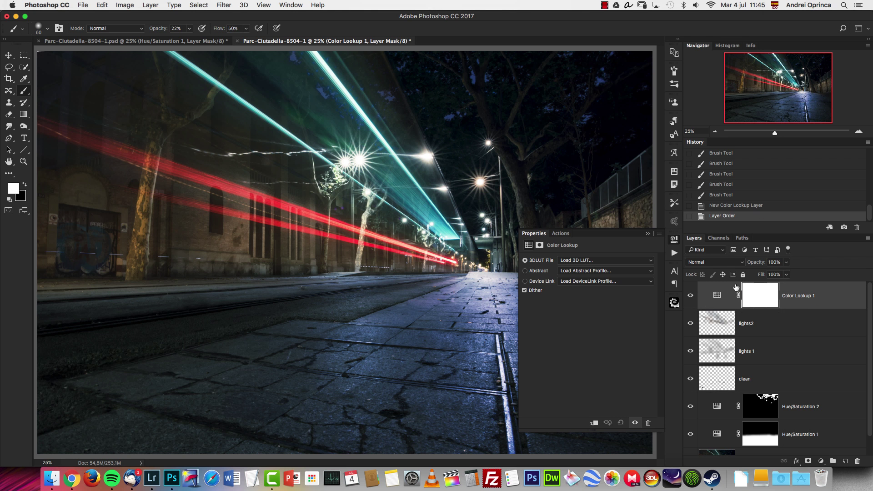
{"action": "left_click", "coordinate": [612, 263]}
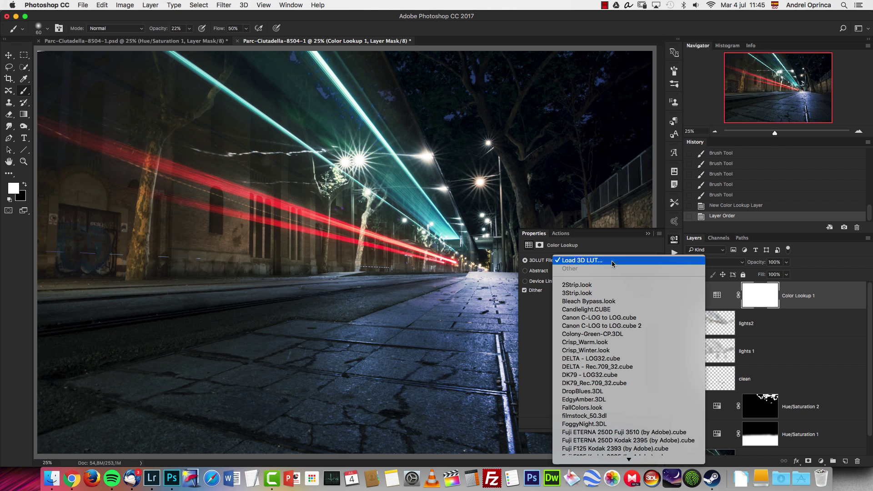
{"action": "left_click", "coordinate": [607, 385]}
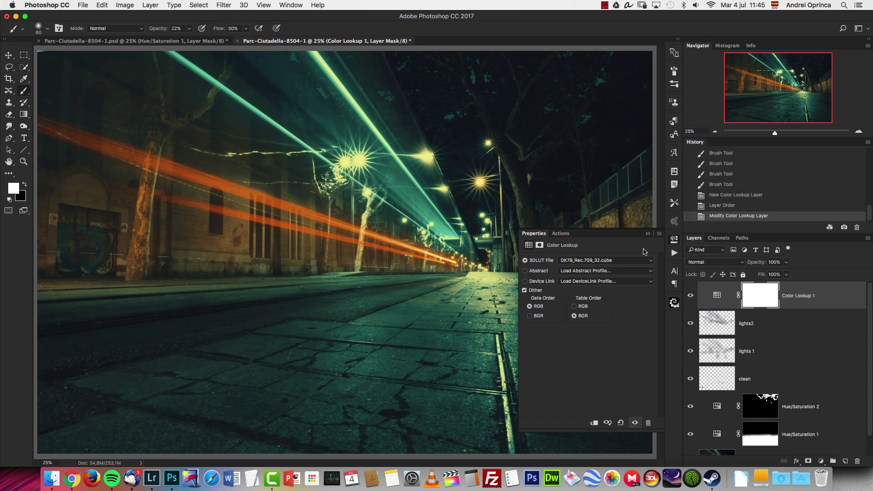
{"action": "left_click", "coordinate": [648, 234]}
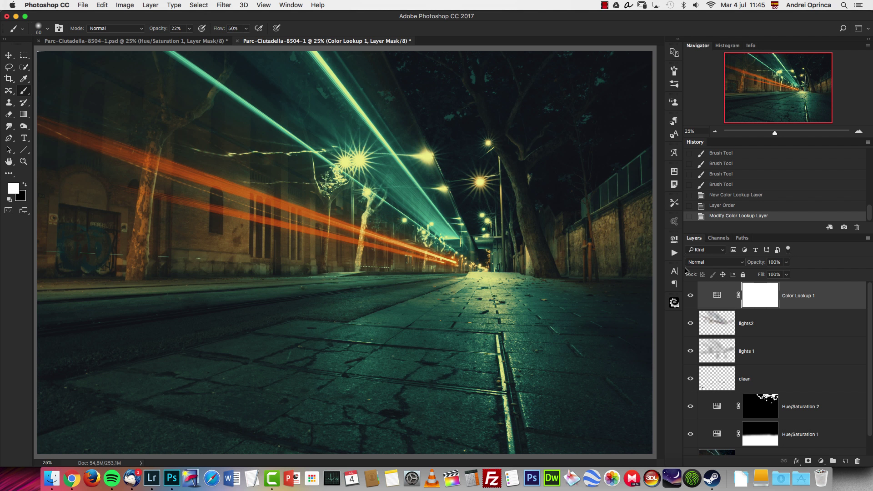
Step: Set the Color Lookup layer's blend mode to Color and its opacity to 55%
{"action": "left_click", "coordinate": [702, 262]}
{"action": "scroll", "coordinate": [709, 453], "scroll_direction": "down", "scroll_amount": 1}
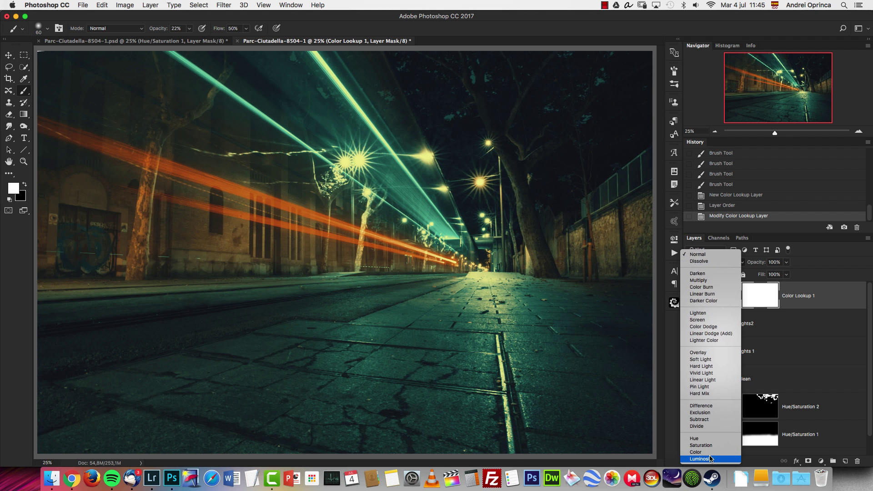
{"action": "left_click", "coordinate": [708, 454]}
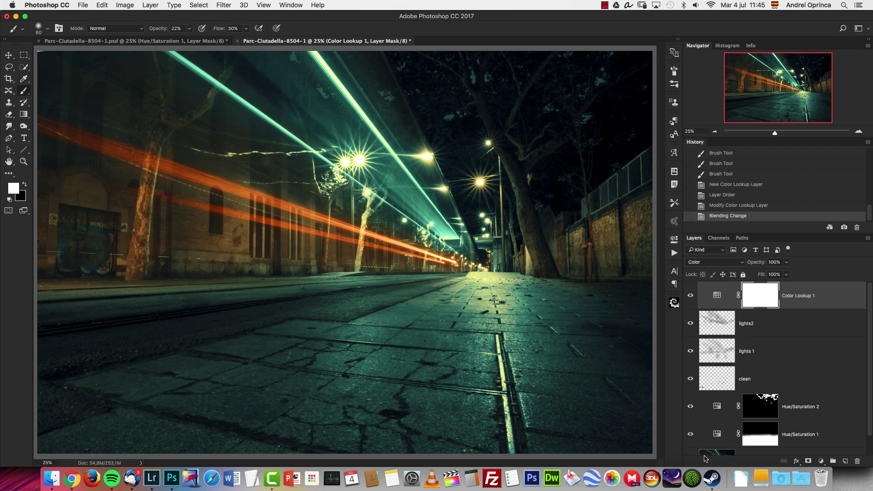
{"action": "left_click", "coordinate": [690, 296]}
{"action": "left_click", "coordinate": [690, 295]}
{"action": "left_click", "coordinate": [776, 262]}
{"action": "type", "text": "55"}
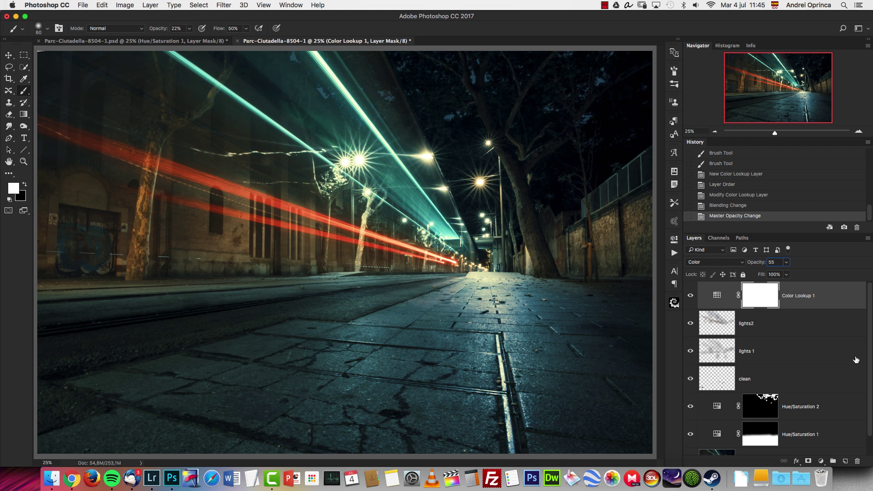
Step: Compare the edit with the original photo, and with the Color Lookup layer hidden and shown
{"action": "scroll", "coordinate": [773, 387], "scroll_direction": "down", "scroll_amount": 1}
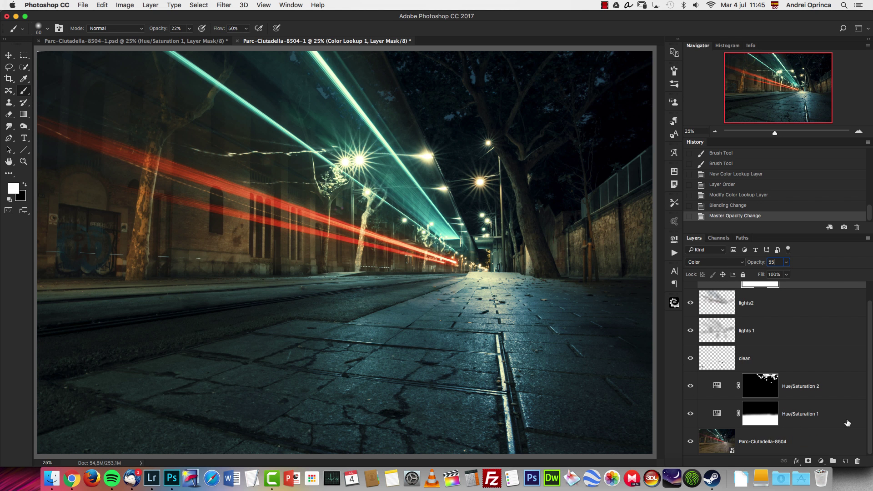
{"action": "left_click", "coordinate": [690, 441], "text": "alt"}
{"action": "left_click", "coordinate": [691, 439], "text": "alt"}
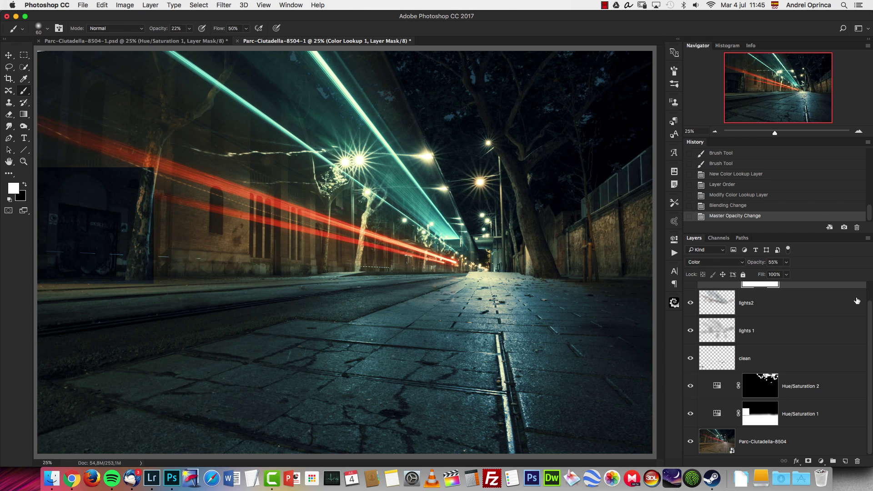
{"action": "scroll", "coordinate": [869, 312], "scroll_direction": "up", "scroll_amount": 1}
{"action": "left_click", "coordinate": [717, 295]}
{"action": "left_click", "coordinate": [690, 295]}
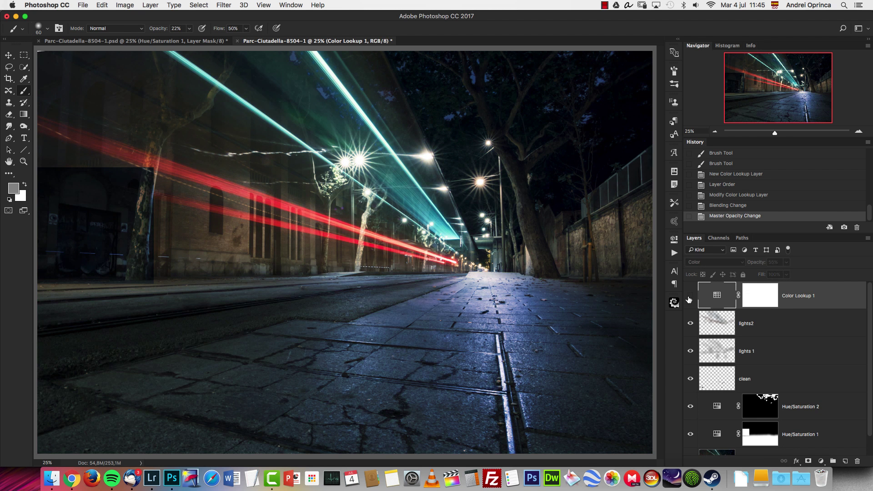
{"action": "left_click", "coordinate": [690, 296]}
Step: Add a second Color Lookup adjustment layer with the 3D LUT DropBlues.3DL and set its opacity to 50%
{"action": "left_click", "coordinate": [820, 460]}
{"action": "left_click", "coordinate": [818, 396]}
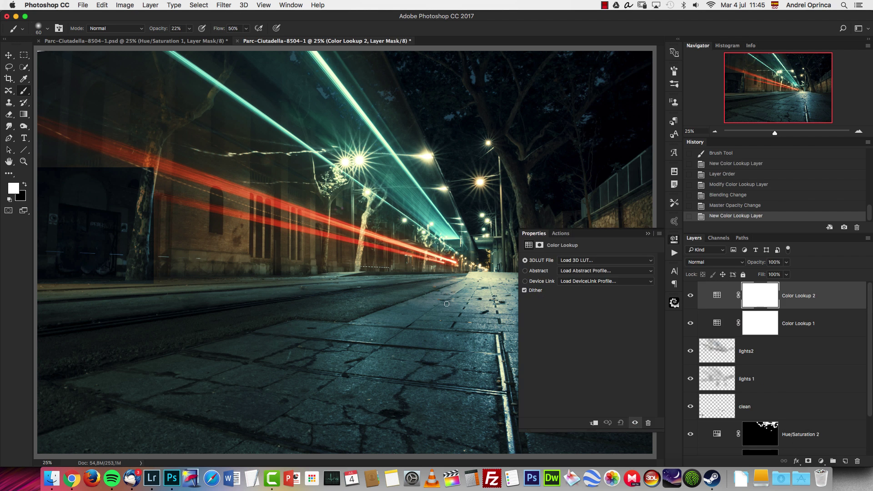
{"action": "left_click", "coordinate": [578, 261]}
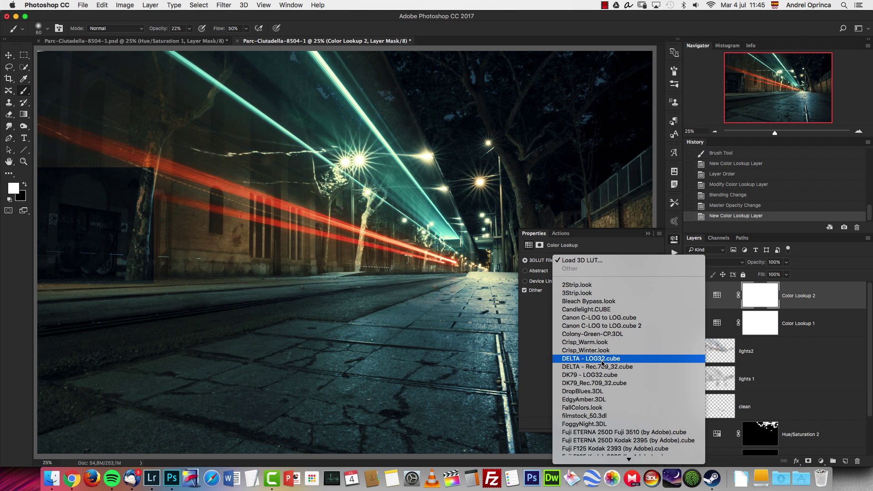
{"action": "left_click", "coordinate": [597, 392]}
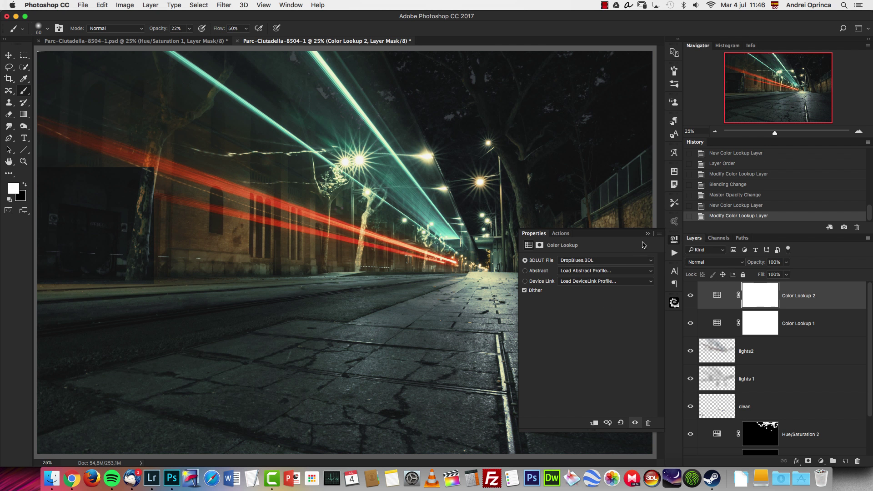
{"action": "left_click", "coordinate": [774, 263]}
{"action": "type", "text": "50"}
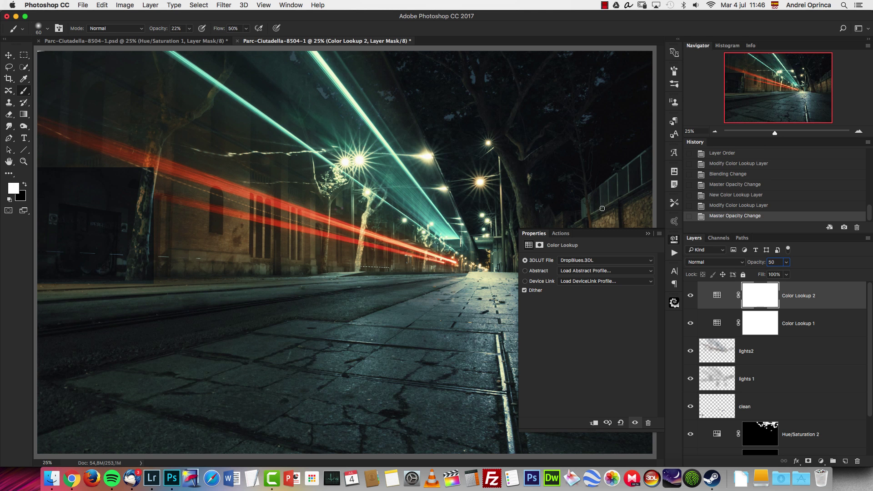
{"action": "left_click", "coordinate": [648, 234]}
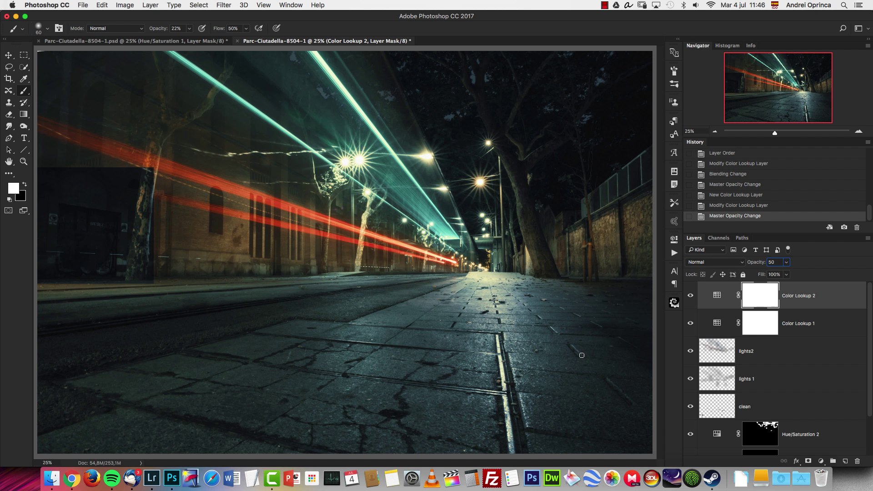
Step: Add a Curves adjustment layer above the two Color Lookup layers
{"action": "left_click", "coordinate": [821, 461]}
{"action": "left_click", "coordinate": [821, 332]}
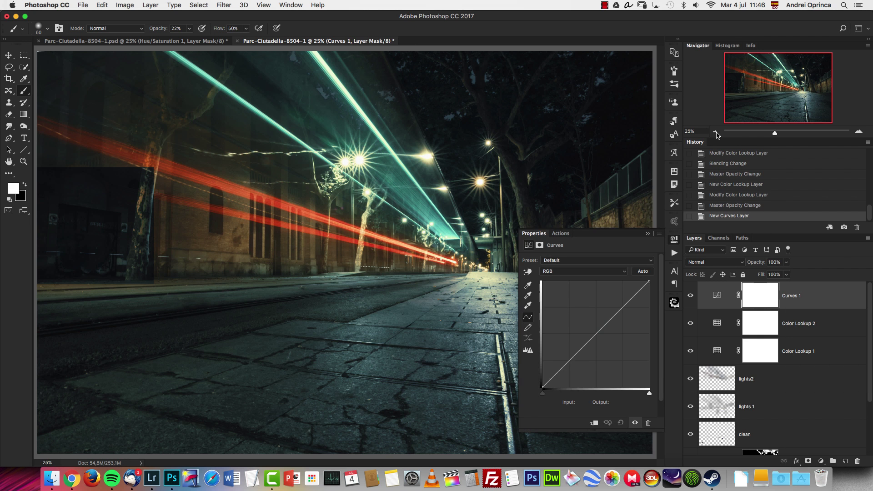
{"action": "left_click", "coordinate": [715, 132]}
{"action": "left_click", "coordinate": [647, 233]}
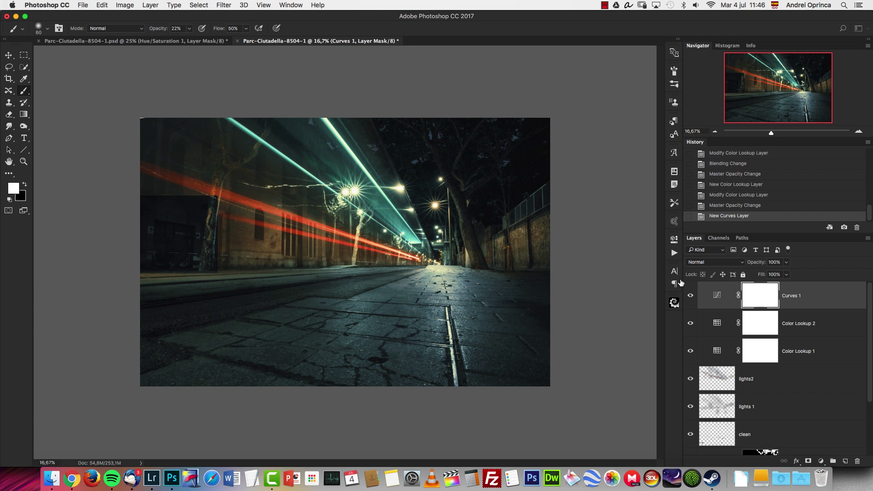
Step: Open the Curves 1 adjustment and add a shadow point on the RGB curve with input 46 and output 39
{"action": "left_click", "coordinate": [690, 351]}
{"action": "left_click", "coordinate": [24, 55]}
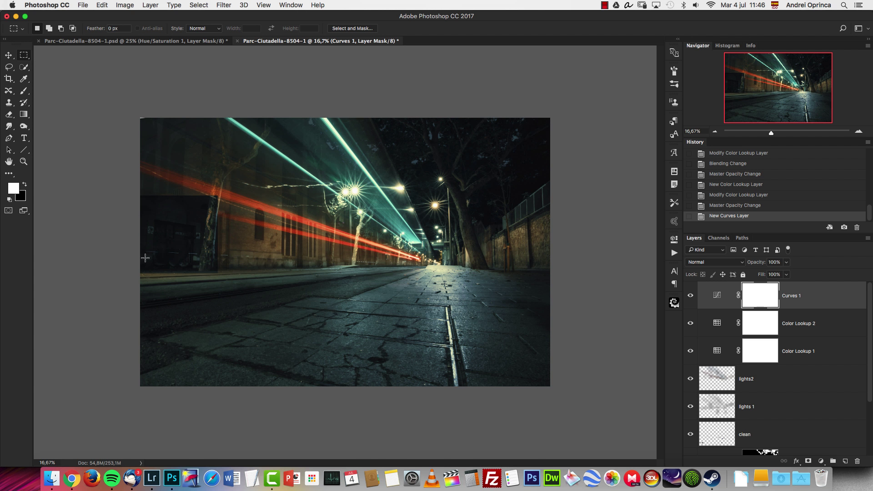
{"action": "left_click", "coordinate": [858, 132]}
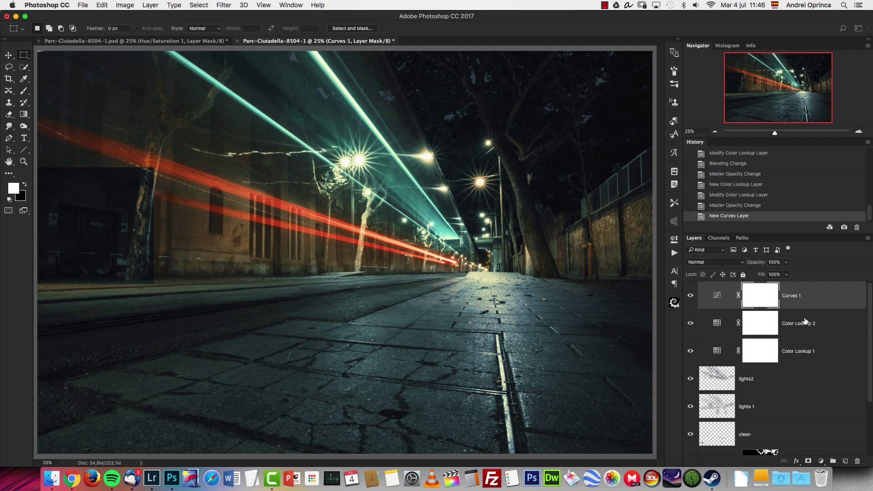
{"action": "left_click", "coordinate": [717, 296]}
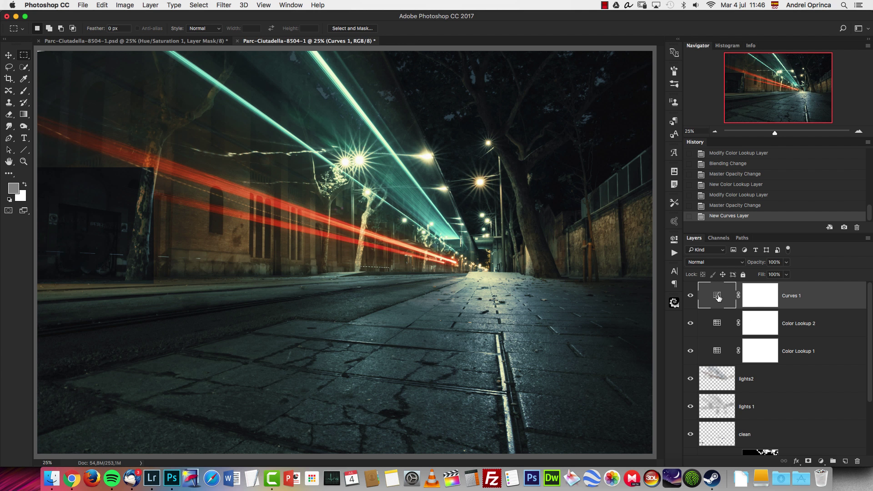
{"action": "double_click", "coordinate": [718, 296]}
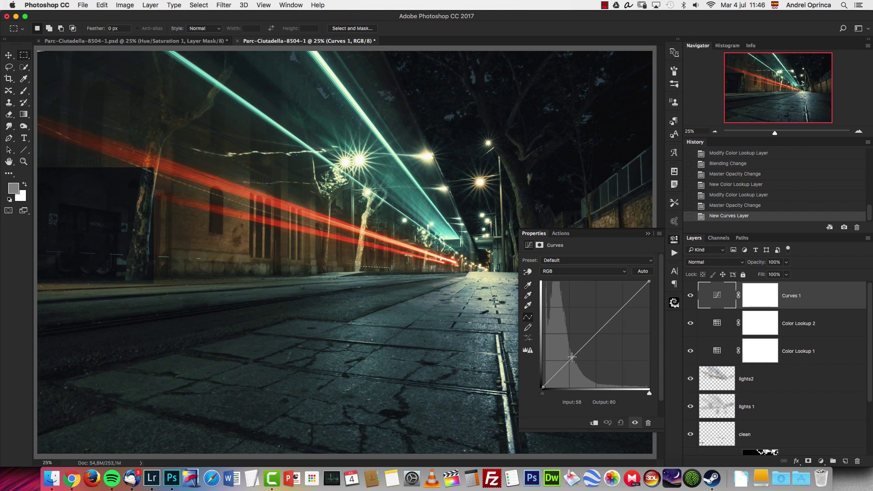
{"action": "left_click_drag", "start_coordinate": [569, 362], "coordinate": [539, 388]}
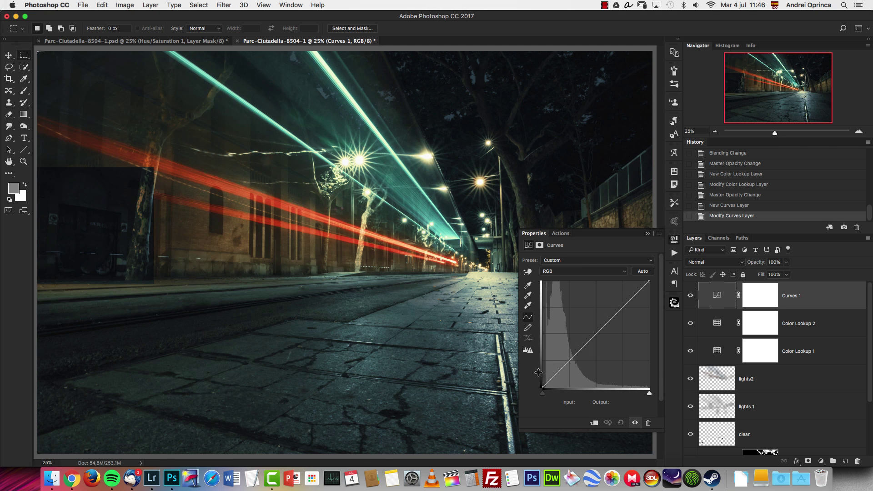
{"action": "left_click", "coordinate": [569, 360]}
{"action": "left_click", "coordinate": [579, 402]}
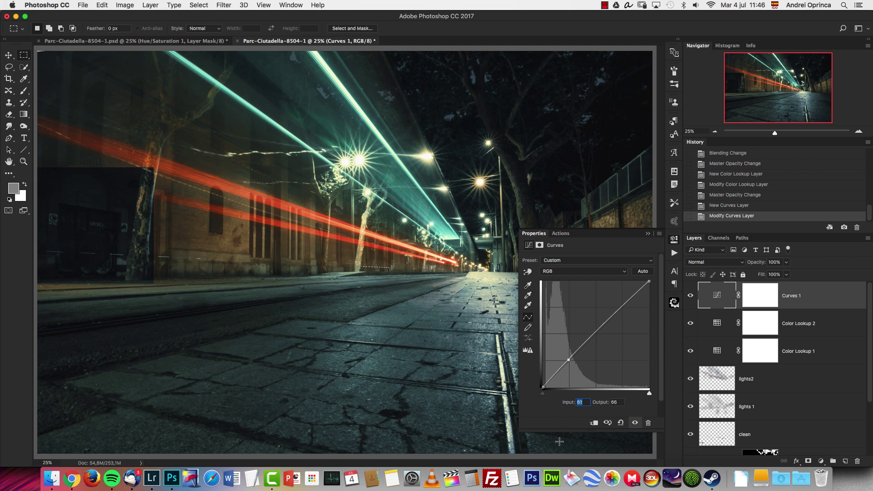
{"action": "type", "text": "46"}
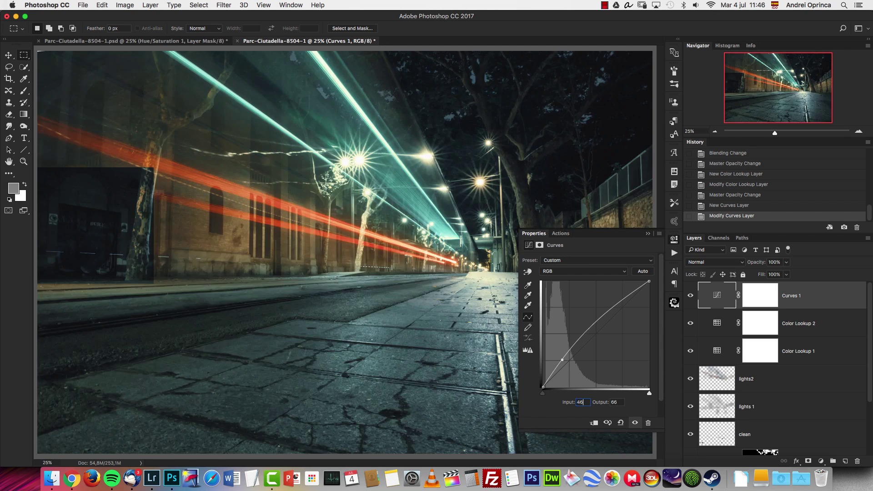
{"action": "key", "text": "Tab"}
{"action": "type", "text": "39"}
Step: Add two midtone points to the RGB curve: input 82 with output 80, and input 118 with output 126
{"action": "left_click", "coordinate": [585, 351]}
{"action": "left_click", "coordinate": [580, 401]}
{"action": "type", "text": "82"}
{"action": "type", "text": "80"}
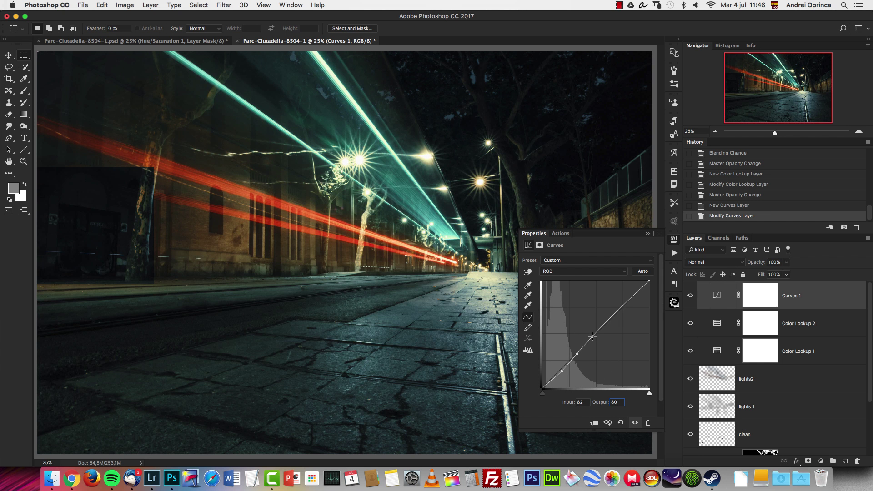
{"action": "left_click", "coordinate": [593, 336]}
{"action": "left_click", "coordinate": [581, 402]}
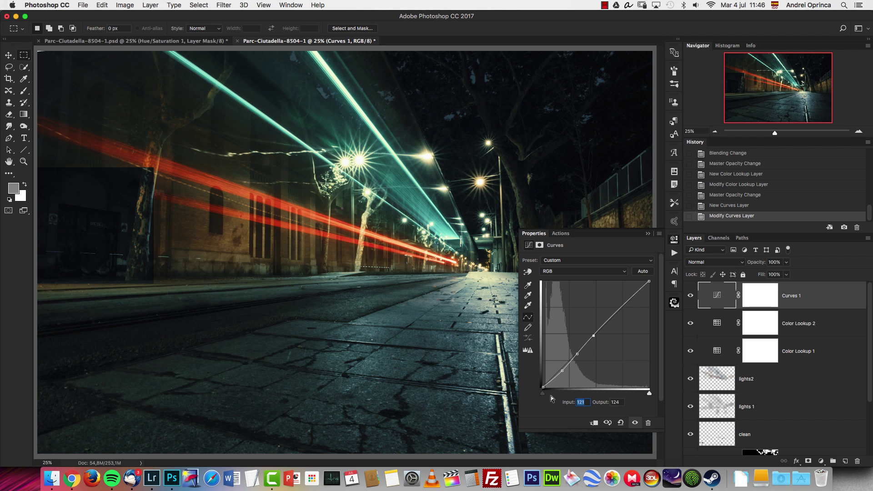
{"action": "type", "text": "118126"}
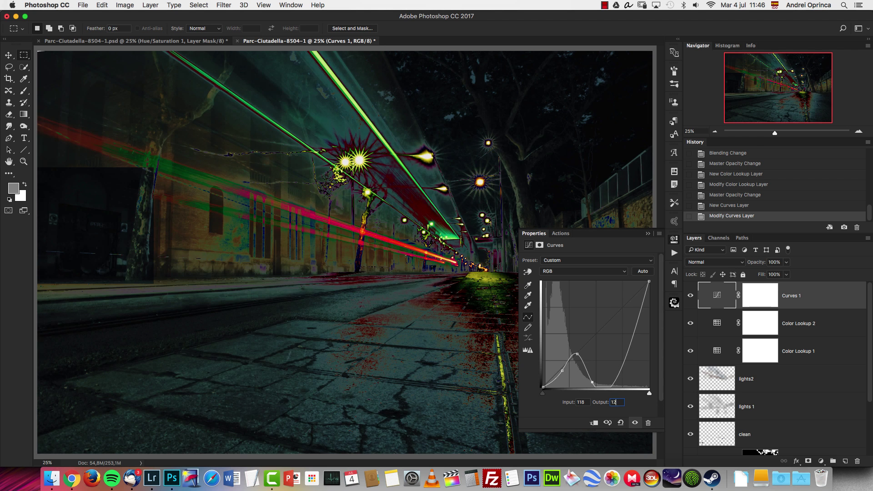
Step: Add two highlight points to the RGB curve: input 170 with output 176, and input 205 with output 215
{"action": "left_click", "coordinate": [614, 312]}
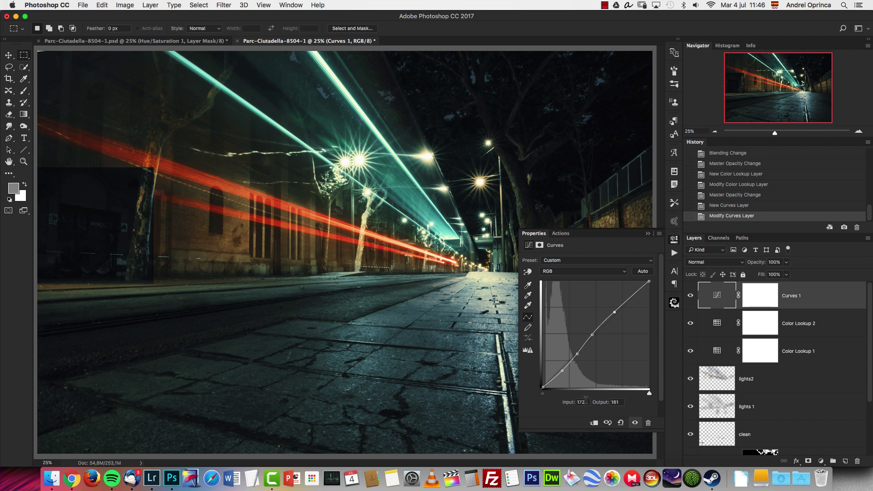
{"action": "left_click", "coordinate": [583, 402]}
{"action": "type", "text": "170"}
{"action": "key", "text": "Tab"}
{"action": "type", "text": "176"}
{"action": "left_click", "coordinate": [627, 305]}
{"action": "left_click", "coordinate": [580, 402]}
{"action": "type", "text": "205"}
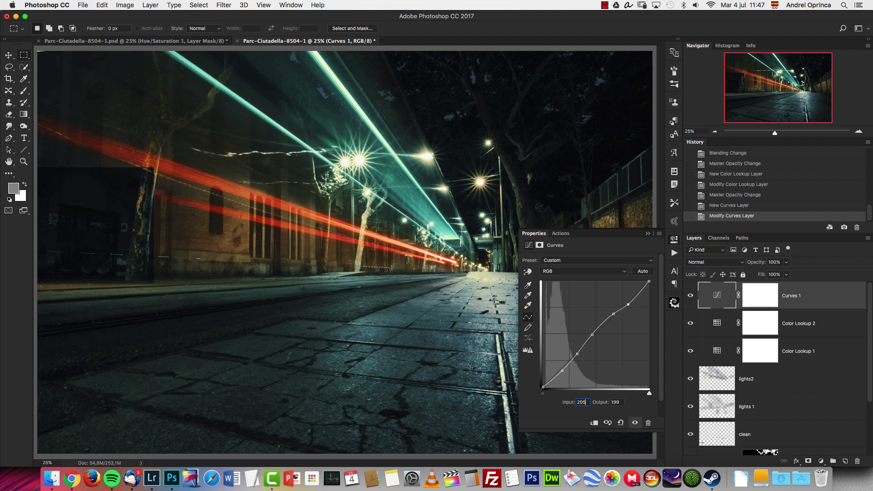
{"action": "key", "text": "Tab"}
{"action": "type", "text": "215"}
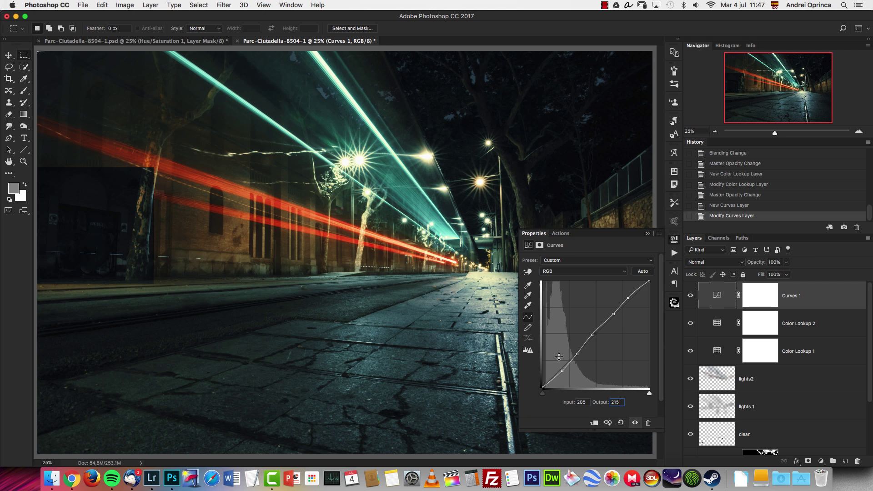
Step: Compare the photo with the Curves layer hidden and shown, both close up and at a smaller view
{"action": "left_click", "coordinate": [692, 297]}
{"action": "left_click", "coordinate": [690, 296]}
{"action": "left_click", "coordinate": [690, 296]}
{"action": "left_click", "coordinate": [690, 296]}
{"action": "left_click", "coordinate": [690, 296]}
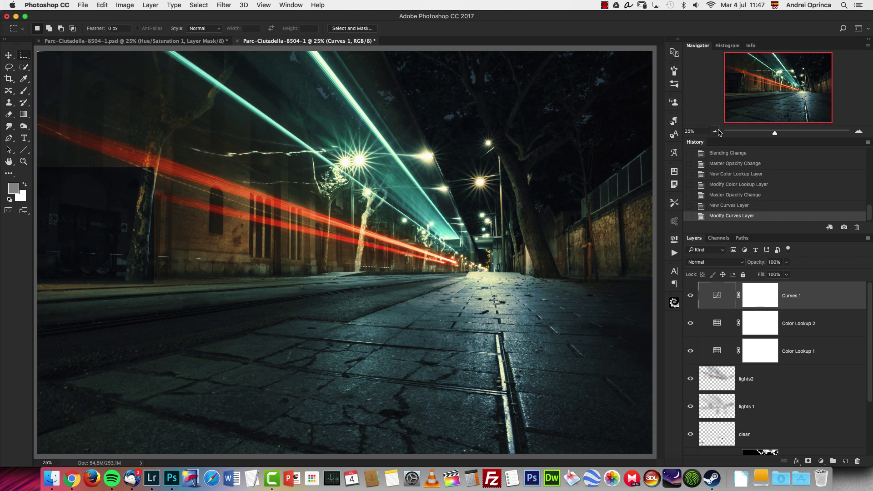
{"action": "left_click", "coordinate": [715, 131]}
{"action": "left_click", "coordinate": [691, 295]}
{"action": "left_click", "coordinate": [690, 296]}
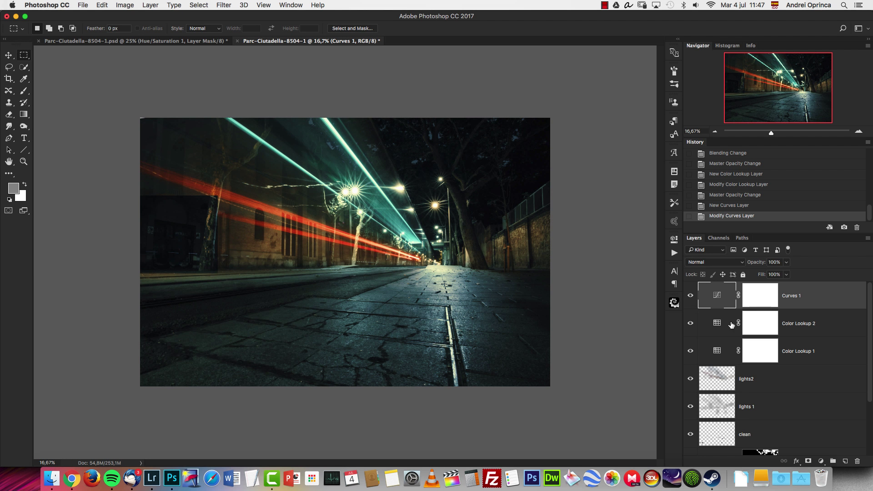
Step: Add an Exposure adjustment layer with Offset +0.0073 and compare the photo with that layer hidden and shown
{"action": "left_click", "coordinate": [821, 462]}
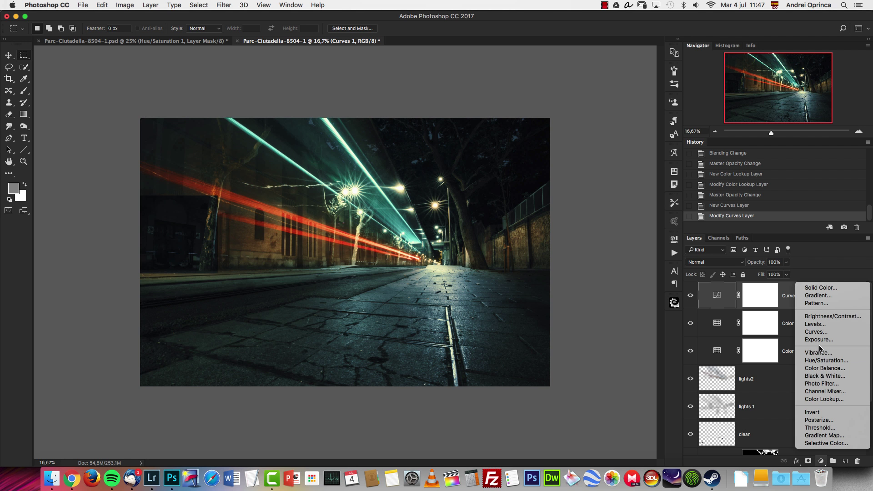
{"action": "left_click", "coordinate": [818, 340]}
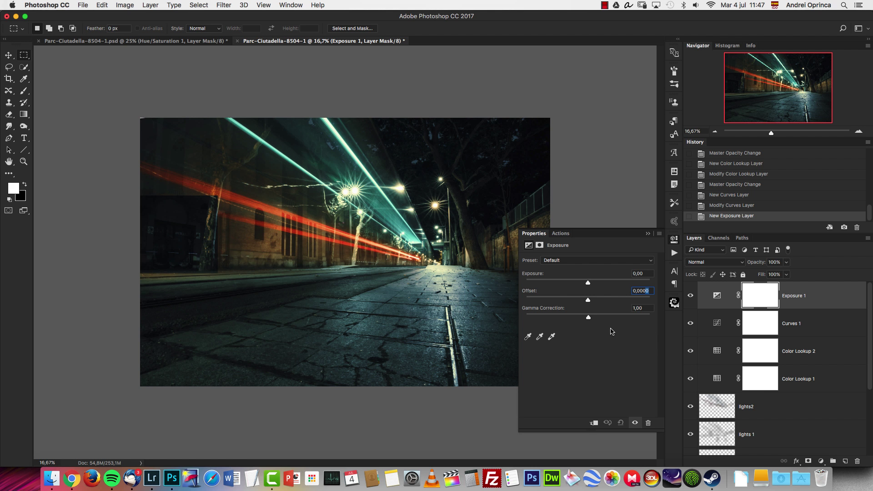
{"action": "type", "text": "73"}
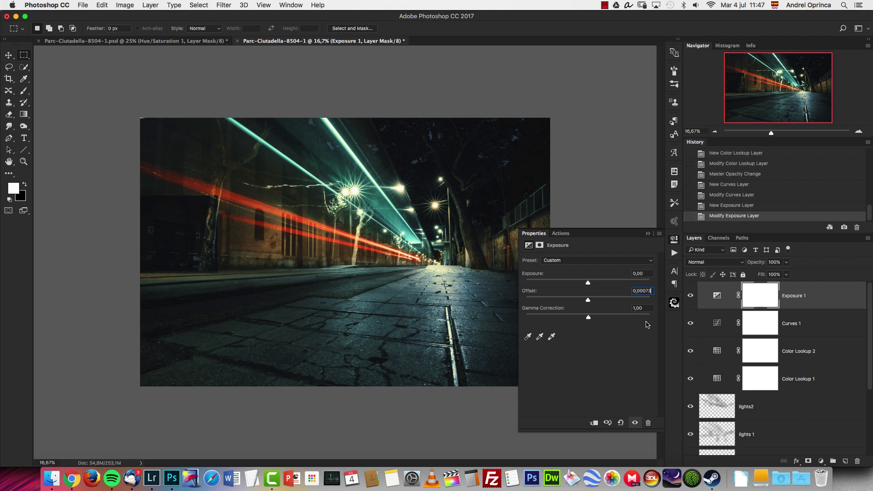
{"action": "left_click_drag", "start_coordinate": [589, 302], "coordinate": [589, 301]}
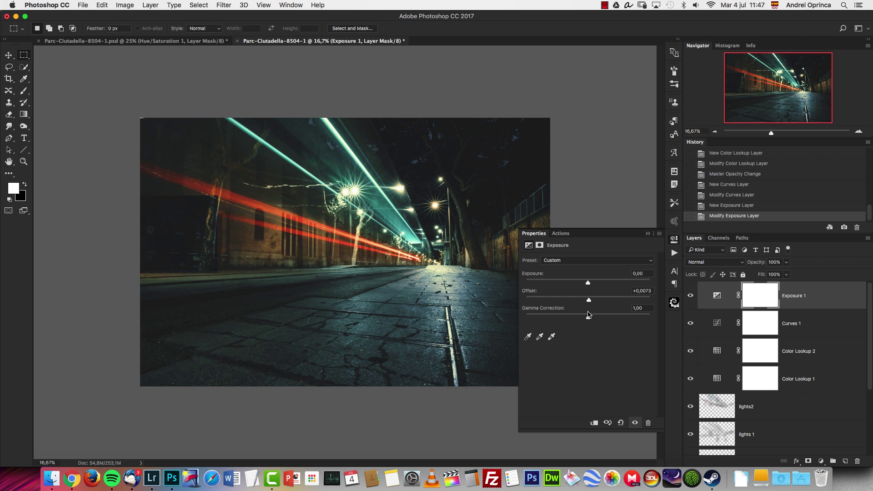
{"action": "left_click", "coordinate": [648, 233]}
{"action": "left_click", "coordinate": [690, 296]}
{"action": "left_click", "coordinate": [690, 296]}
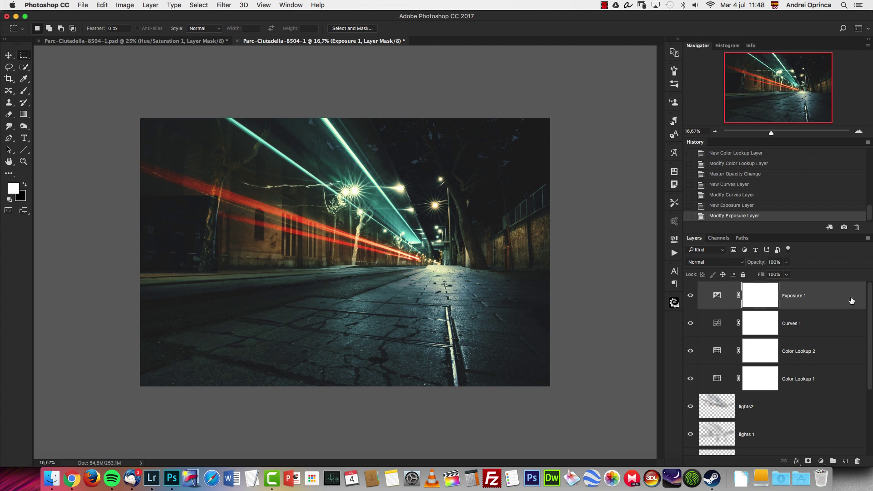
Step: Review the layer stack and check the 3D LUT settings of the Color Lookup 1 layer
{"action": "left_click_drag", "start_coordinate": [870, 292], "coordinate": [866, 377]}
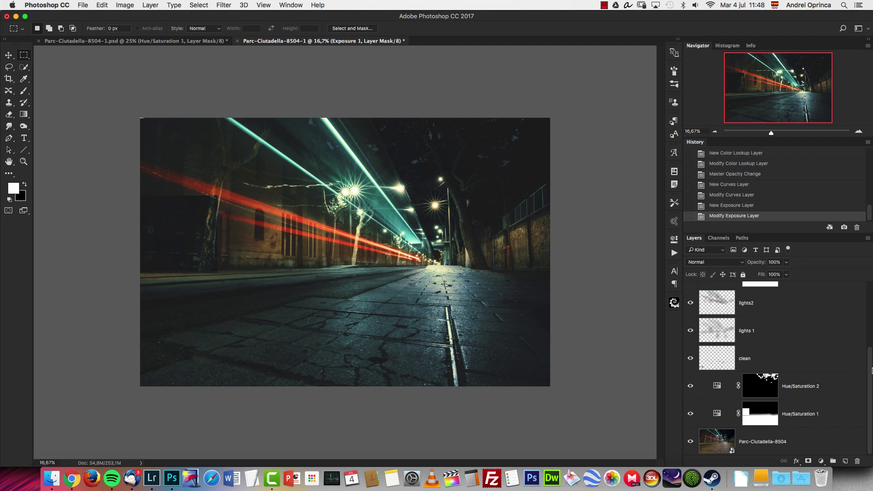
{"action": "left_click_drag", "start_coordinate": [869, 368], "coordinate": [871, 329]}
{"action": "left_click", "coordinate": [717, 352]}
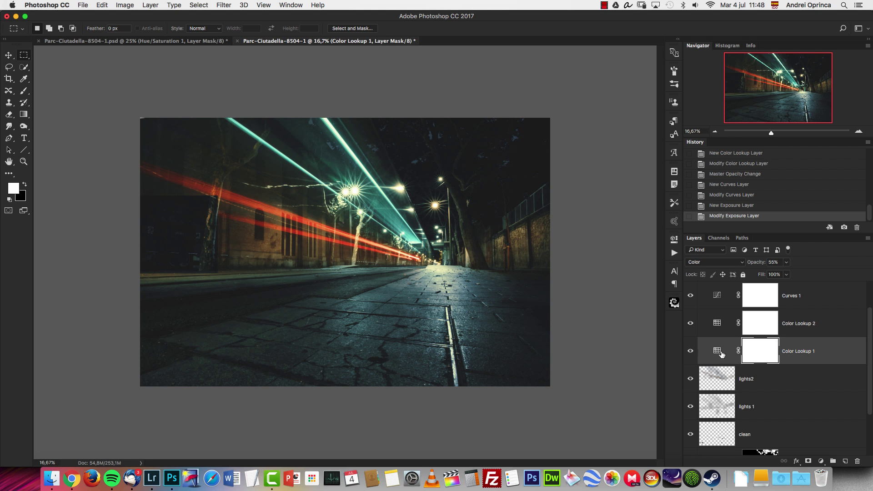
{"action": "double_click", "coordinate": [720, 355]}
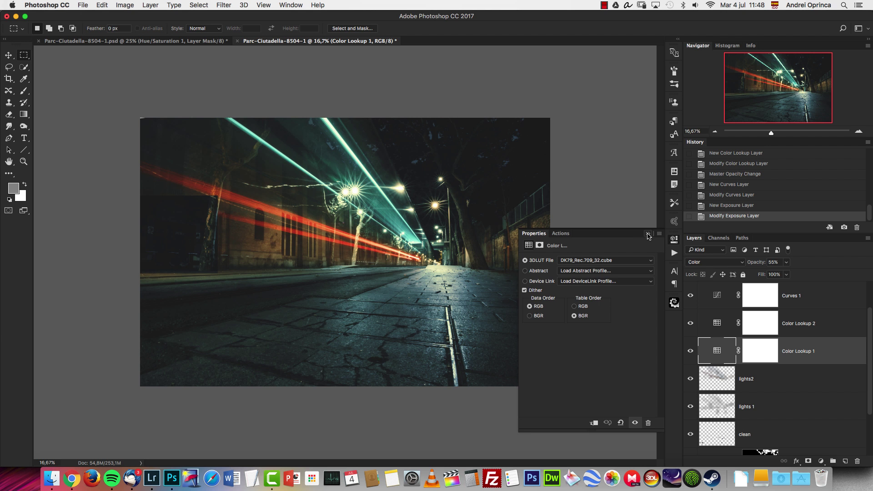
{"action": "left_click", "coordinate": [648, 234]}
{"action": "scroll", "coordinate": [869, 320], "scroll_direction": "up", "scroll_amount": 1}
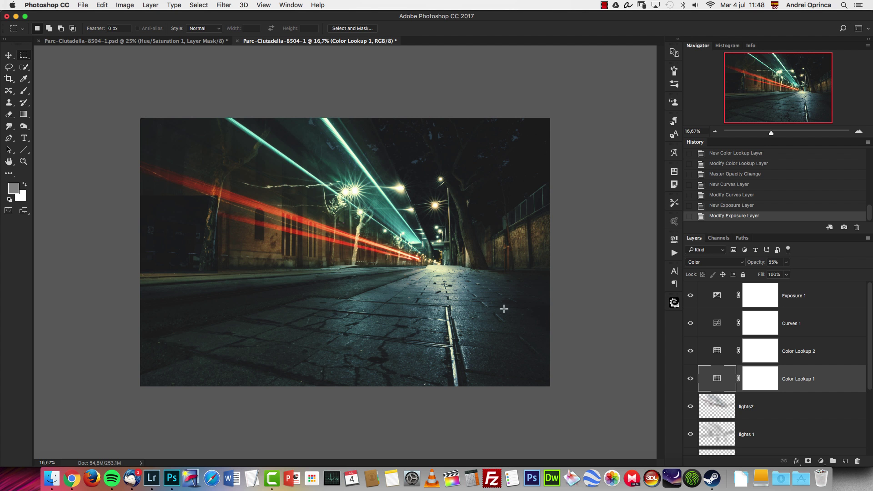
Step: Stamp all visible layers into a new merged layer above the Exposure layer
{"action": "left_click", "coordinate": [817, 299]}
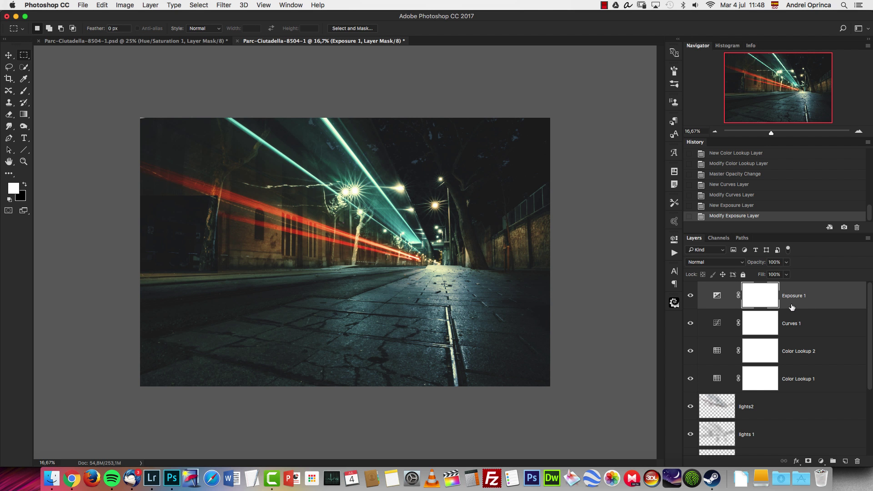
{"action": "left_click_drag", "start_coordinate": [789, 308], "coordinate": [778, 307]}
{"action": "key", "text": "super+alt+shift+e"}
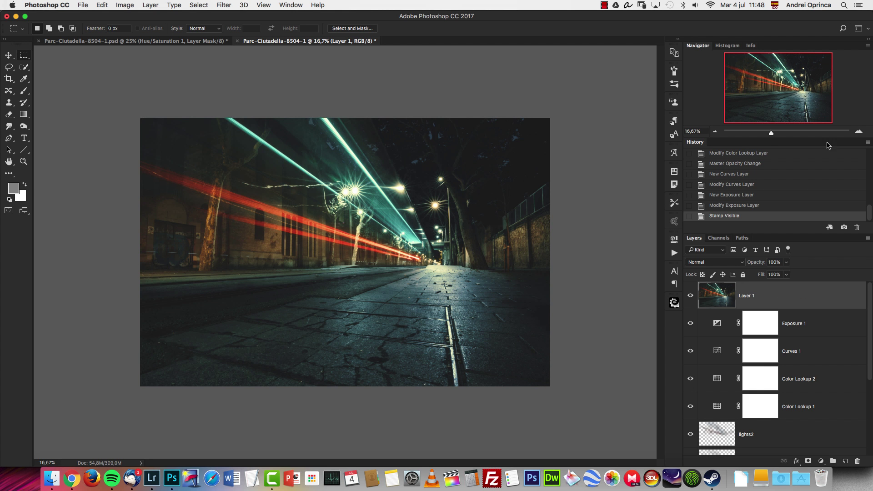
{"action": "key", "text": "super+a"}
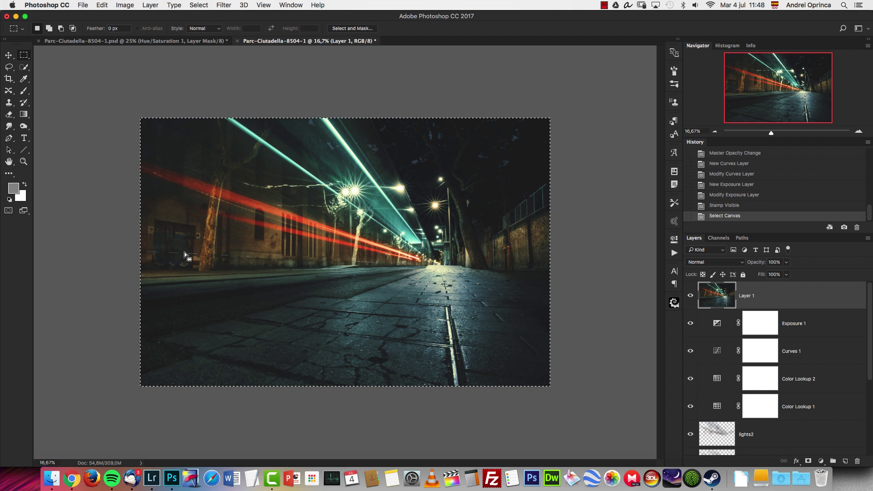
{"action": "left_click", "coordinate": [124, 5]}
{"action": "mouse_move", "coordinate": [103, 5]}
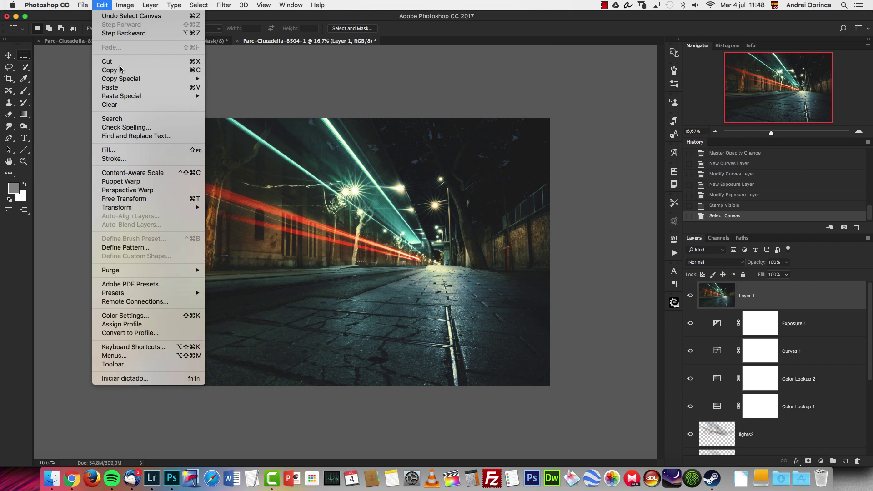
{"action": "mouse_move", "coordinate": [131, 81]}
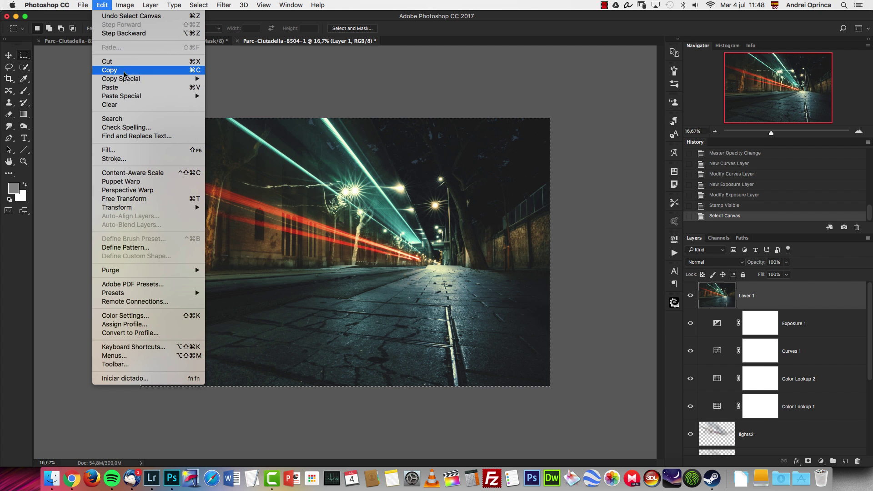
{"action": "left_click", "coordinate": [814, 306]}
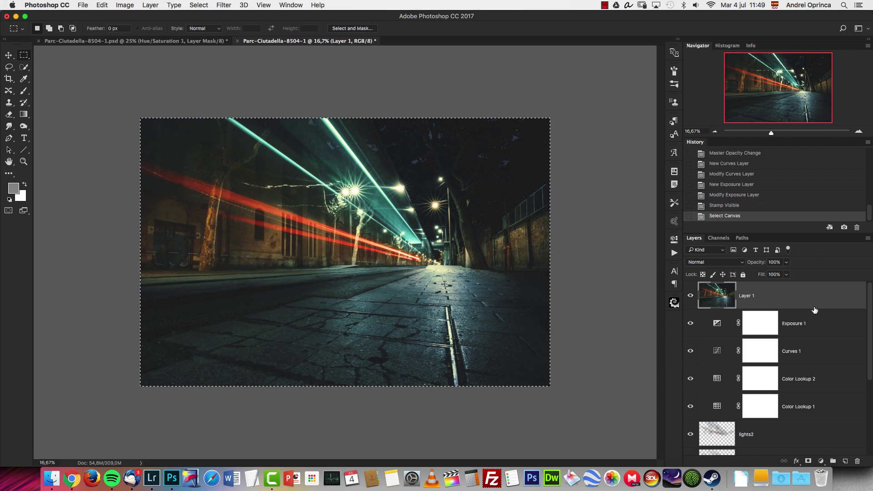
{"action": "key", "text": "super+d"}
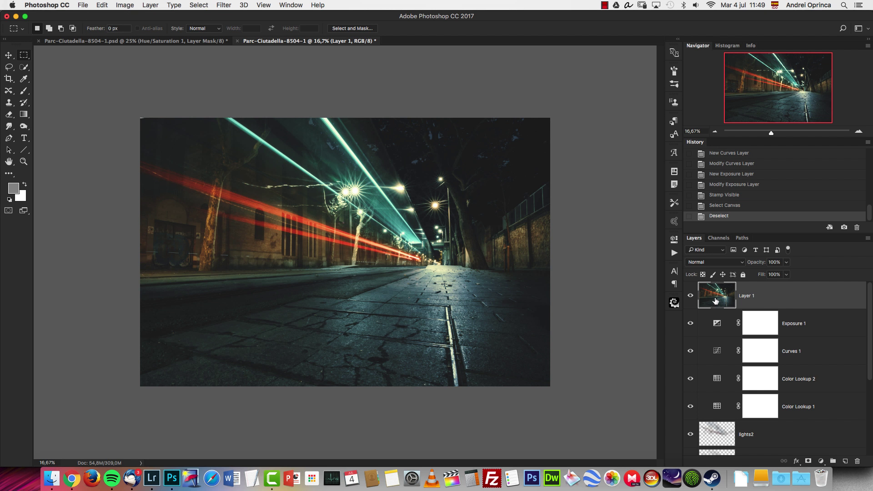
Step: Convert the merged layer to a smart object
{"action": "left_click_drag", "start_coordinate": [869, 301], "coordinate": [818, 293]}
{"action": "right_click", "coordinate": [794, 295]}
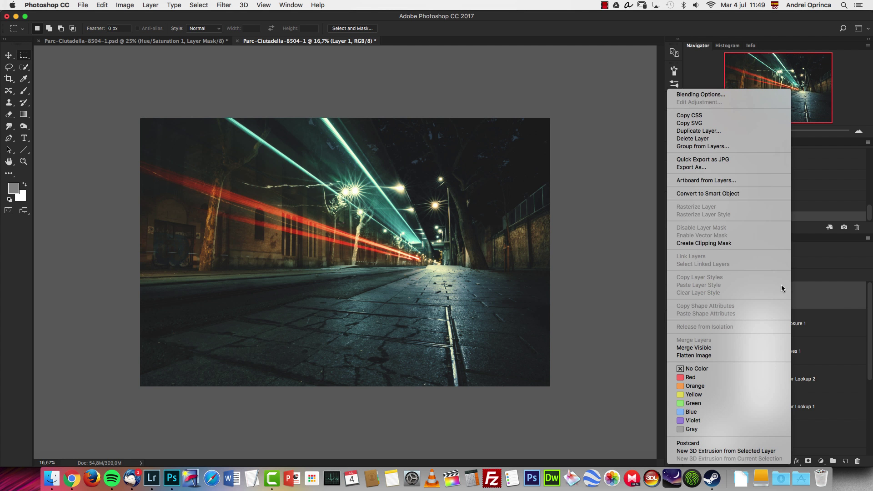
{"action": "left_click", "coordinate": [726, 194]}
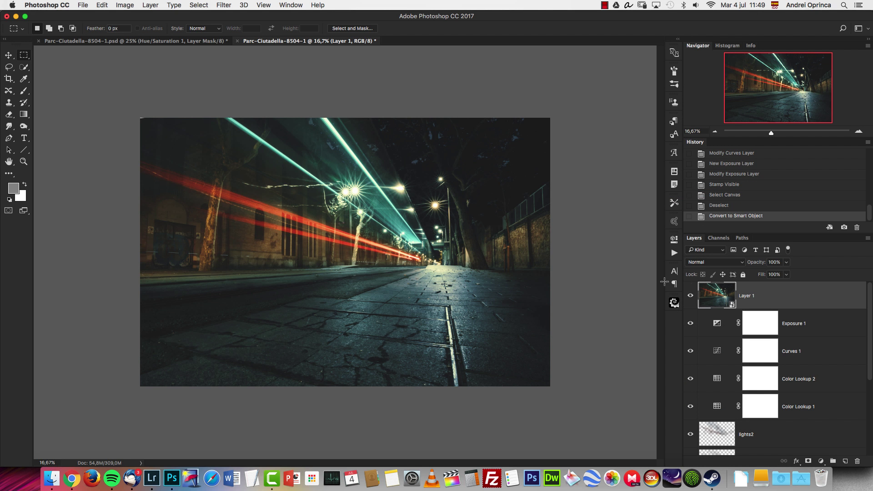
{"action": "left_click", "coordinate": [223, 6]}
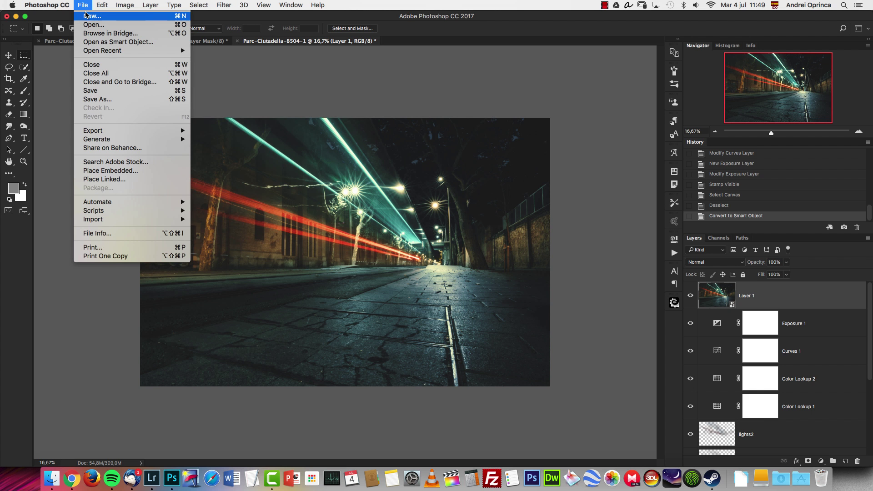
{"action": "left_click", "coordinate": [109, 99]}
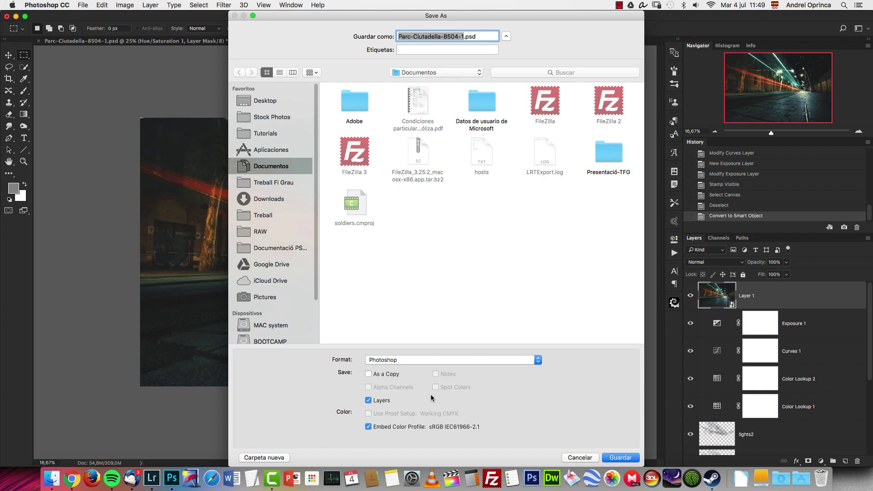
{"action": "left_click", "coordinate": [431, 361]}
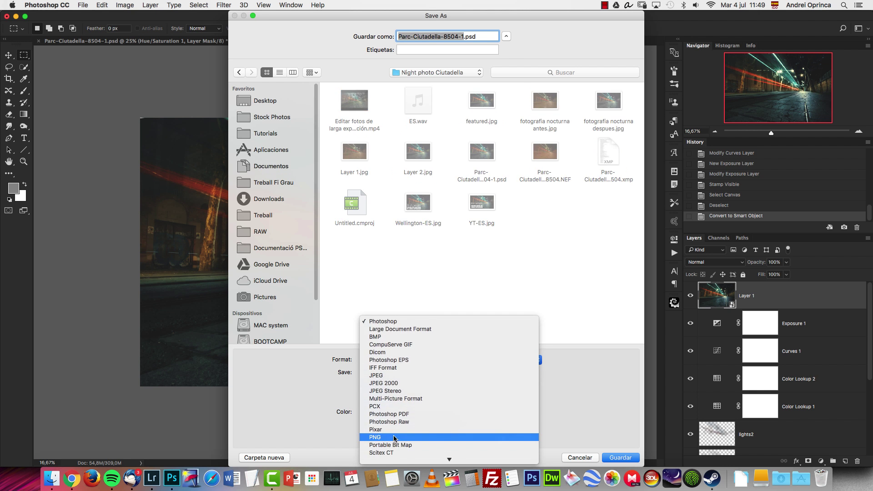
{"action": "left_click", "coordinate": [400, 443]}
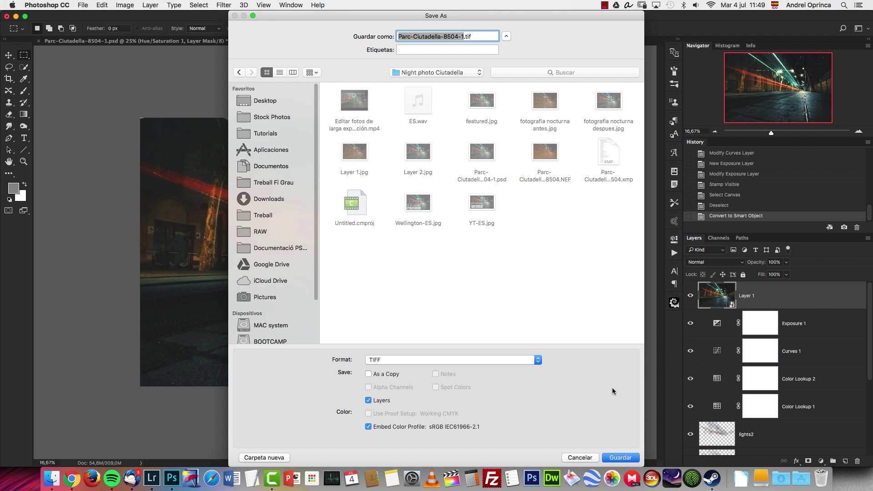
{"action": "left_click", "coordinate": [585, 459]}
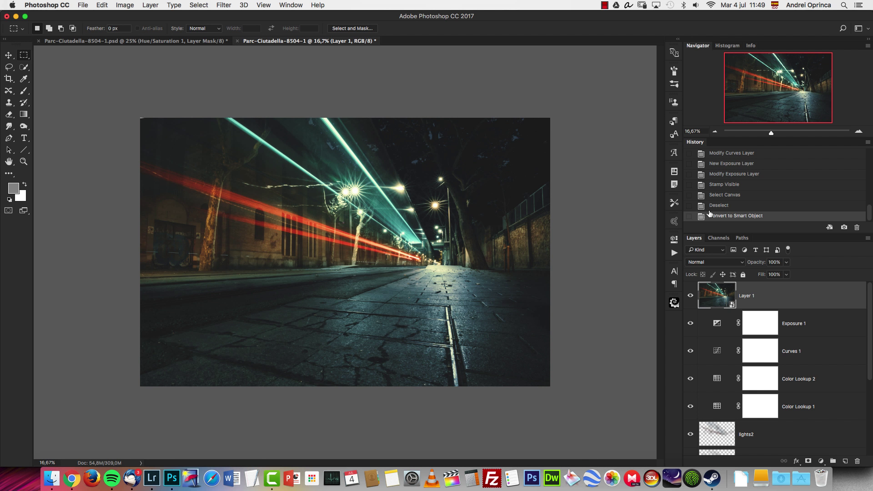
Step: Start a Camera Raw filter on the merged smart object and set Highlights to -18 and Whites to -24
{"action": "left_click", "coordinate": [858, 132]}
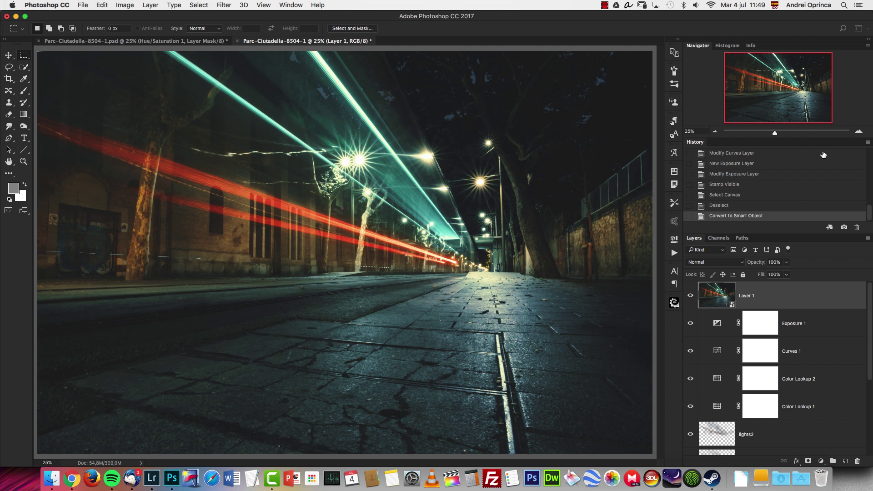
{"action": "left_click", "coordinate": [228, 7]}
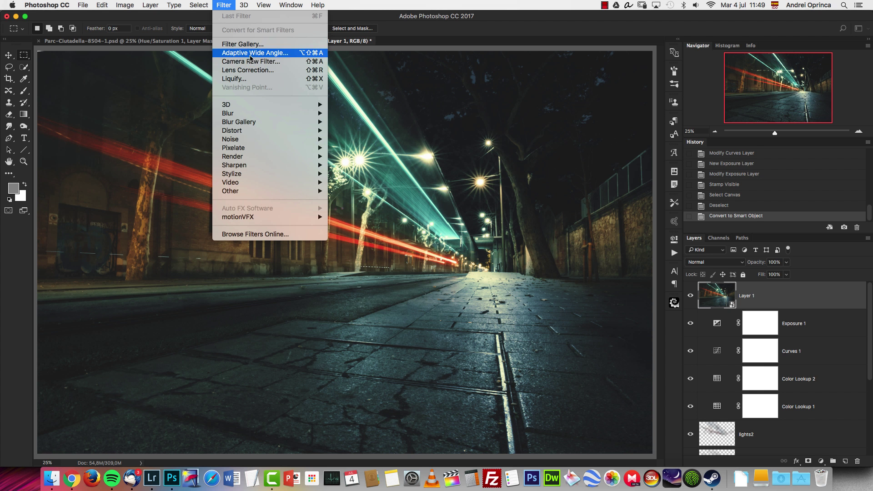
{"action": "left_click", "coordinate": [251, 62]}
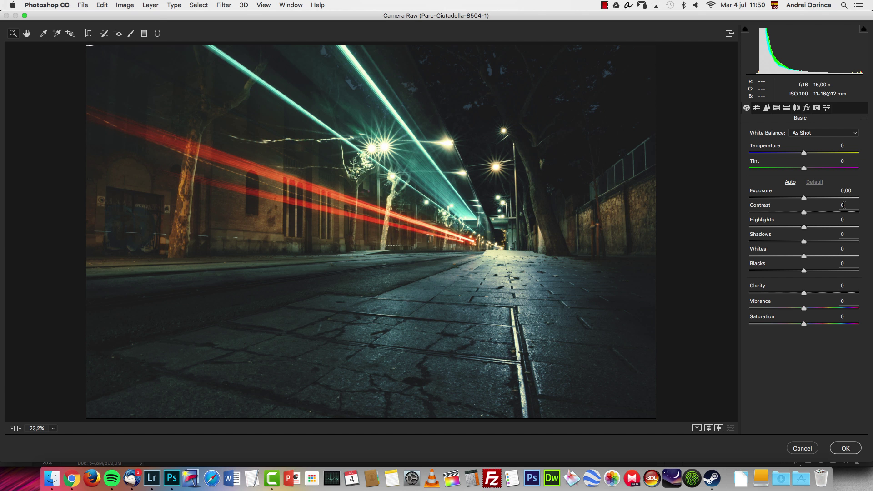
{"action": "left_click", "coordinate": [845, 220]}
{"action": "type", "text": "-18"}
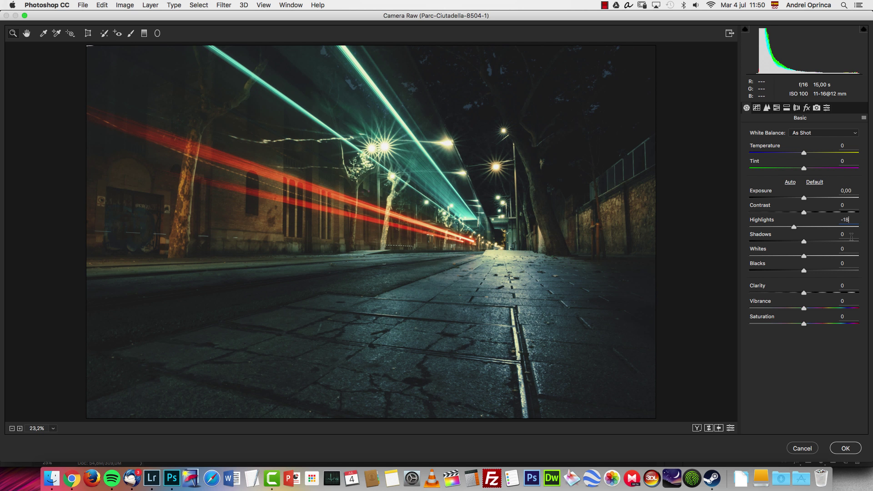
{"action": "left_click", "coordinate": [843, 248]}
{"action": "type", "text": "-24"}
Step: Set Vibrance to +26 and Saturation to +8 in the Camera Raw basic adjustments
{"action": "left_click", "coordinate": [843, 300]}
{"action": "type", "text": "26"}
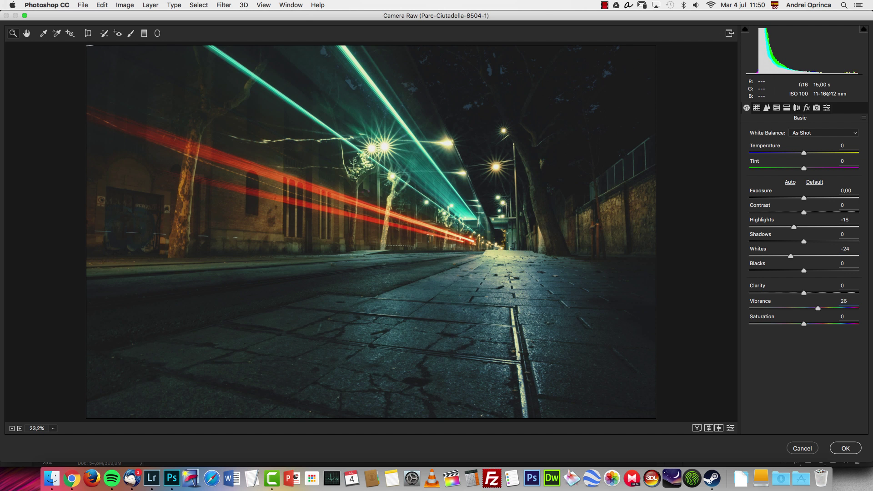
{"action": "left_click", "coordinate": [844, 317]}
{"action": "type", "text": "8"}
Step: Split-tone the highlights with Hue 156 and Saturation 11
{"action": "left_click", "coordinate": [787, 108]}
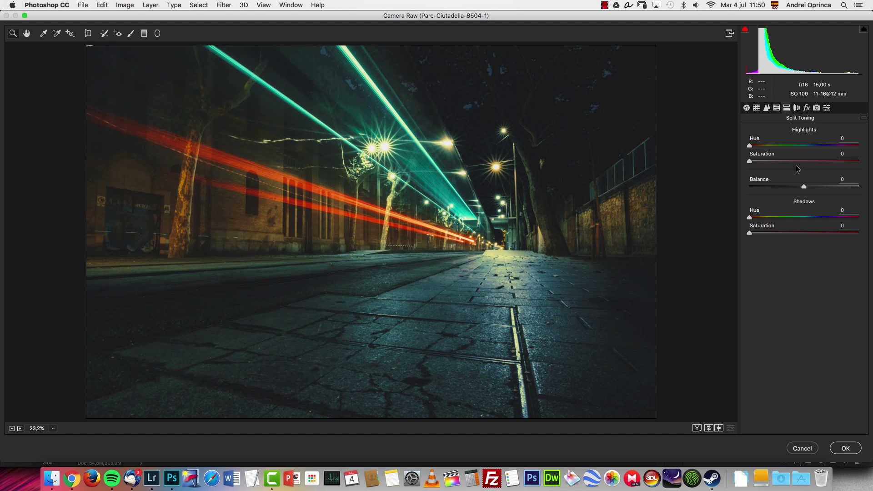
{"action": "left_click", "coordinate": [843, 140]}
{"action": "type", "text": "156"}
{"action": "left_click", "coordinate": [844, 154]}
{"action": "type", "text": "11"}
Step: Split-tone the shadows with Hue 267 and Saturation 13
{"action": "left_click", "coordinate": [842, 209]}
{"action": "type", "text": "267"}
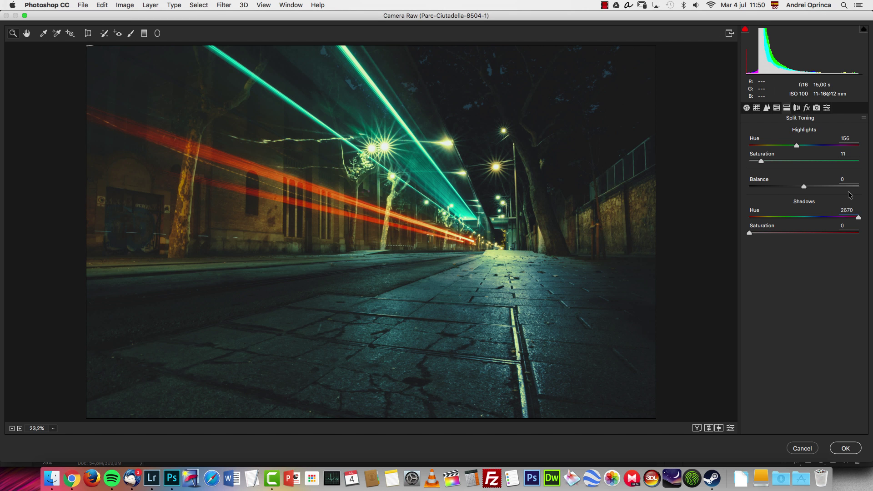
{"action": "key", "text": "BackSpace"}
{"action": "key", "text": "Tab"}
{"action": "type", "text": "13"}
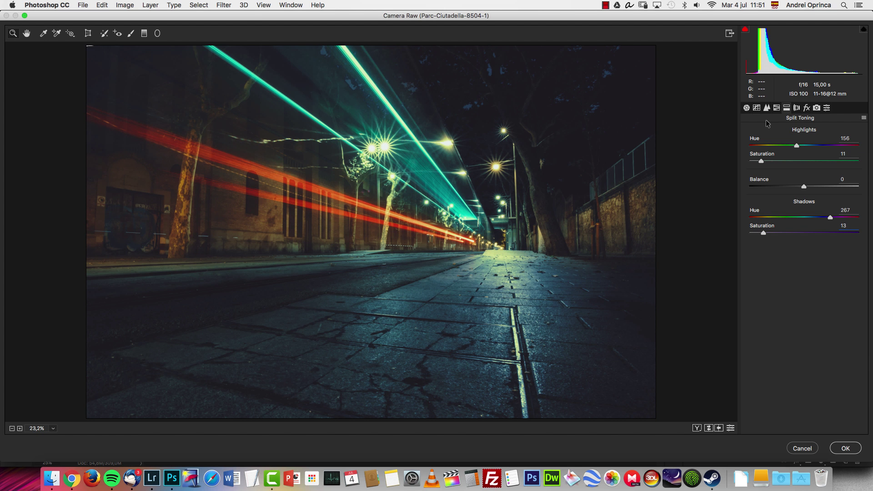
Step: Reduce the Vibrance in the basic adjustments to +15
{"action": "left_click", "coordinate": [747, 107]}
{"action": "left_click", "coordinate": [851, 301]}
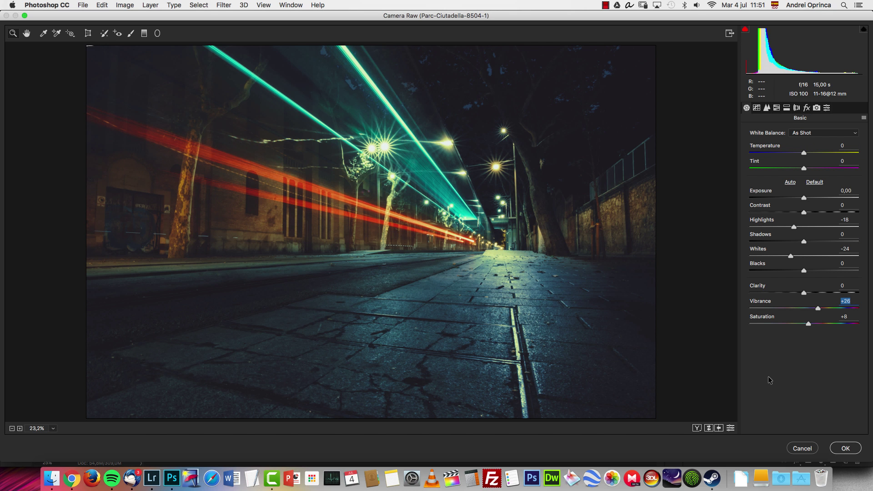
{"action": "type", "text": "15"}
Step: Try shifting the split toning Balance and reset it to 0
{"action": "left_click", "coordinate": [787, 108]}
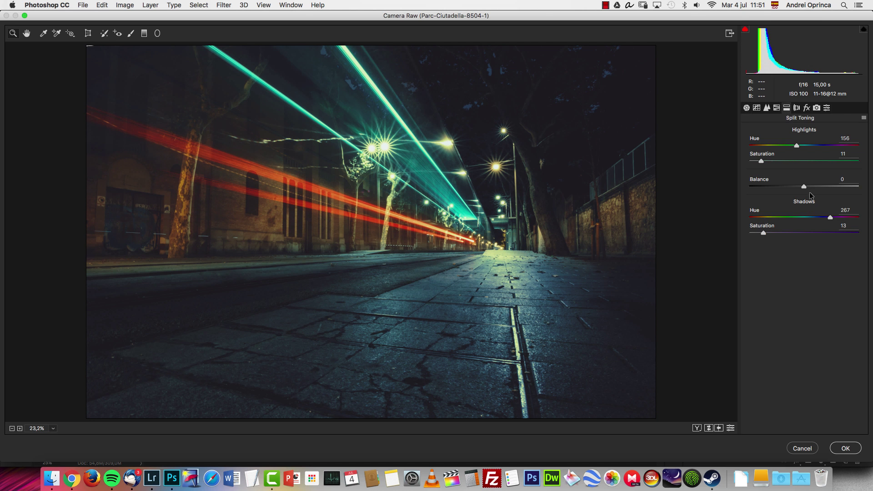
{"action": "mouse_move", "coordinate": [799, 187]}
{"action": "left_mouse_down"}
{"action": "mouse_move", "coordinate": [814, 187]}
{"action": "mouse_move", "coordinate": [760, 187]}
{"action": "mouse_move", "coordinate": [808, 194]}
{"action": "left_mouse_up"}
{"action": "left_click", "coordinate": [844, 179]}
{"action": "type", "text": "0"}
{"action": "key", "text": "Return"}
Step: Add a post-crop vignette with Amount -8 and Midpoint 4
{"action": "left_click", "coordinate": [807, 107]}
{"action": "left_click_drag", "start_coordinate": [804, 262], "coordinate": [753, 277]}
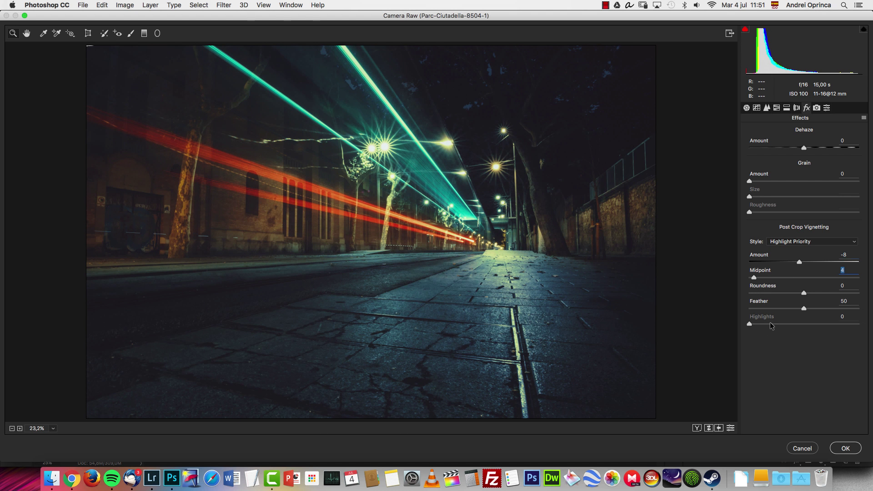
{"action": "key", "text": "Tab"}
{"action": "key", "text": "Tab"}
{"action": "key", "text": "Tab"}
Step: Calibrate the camera primaries: Red Hue +13, Saturation -15; Green Hue +24, Saturation +19; Blue Hue -29, Saturation -9
{"action": "left_click", "coordinate": [817, 109]}
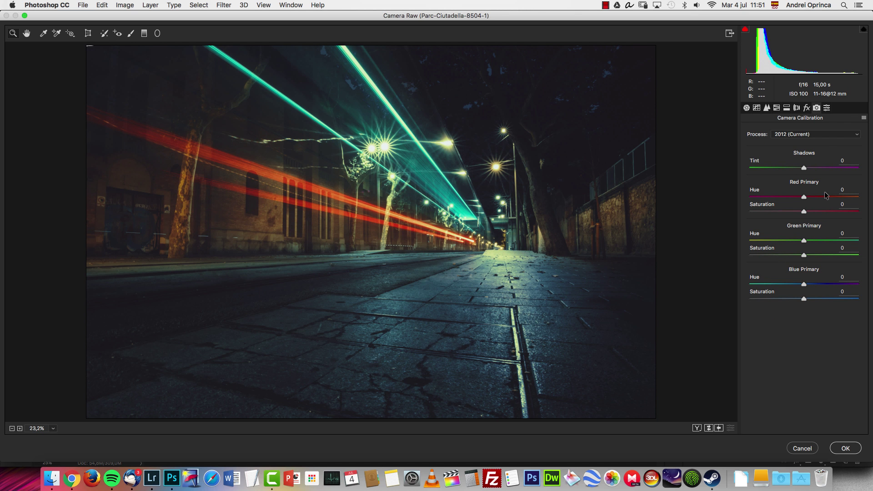
{"action": "mouse_move", "coordinate": [805, 285]}
{"action": "left_mouse_down"}
{"action": "mouse_move", "coordinate": [762, 288]}
{"action": "mouse_move", "coordinate": [808, 288]}
{"action": "mouse_move", "coordinate": [795, 290]}
{"action": "mouse_move", "coordinate": [796, 301]}
{"action": "mouse_move", "coordinate": [778, 285]}
{"action": "mouse_move", "coordinate": [798, 299]}
{"action": "left_mouse_up"}
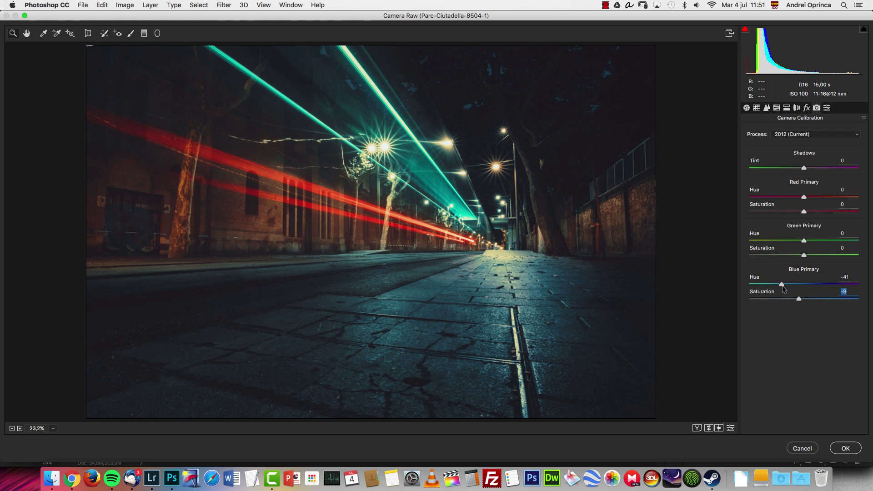
{"action": "left_click_drag", "start_coordinate": [827, 240], "coordinate": [817, 257]}
{"action": "left_click_drag", "start_coordinate": [808, 198], "coordinate": [796, 211]}
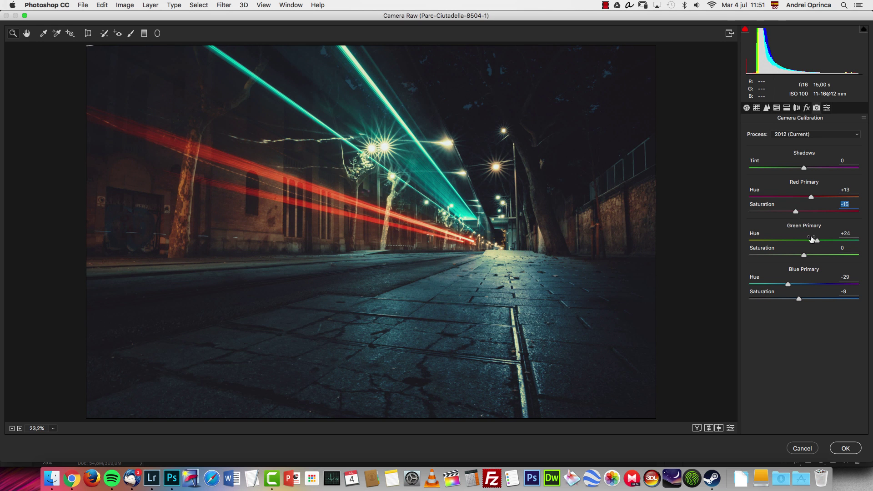
{"action": "left_click_drag", "start_coordinate": [804, 256], "coordinate": [815, 256]}
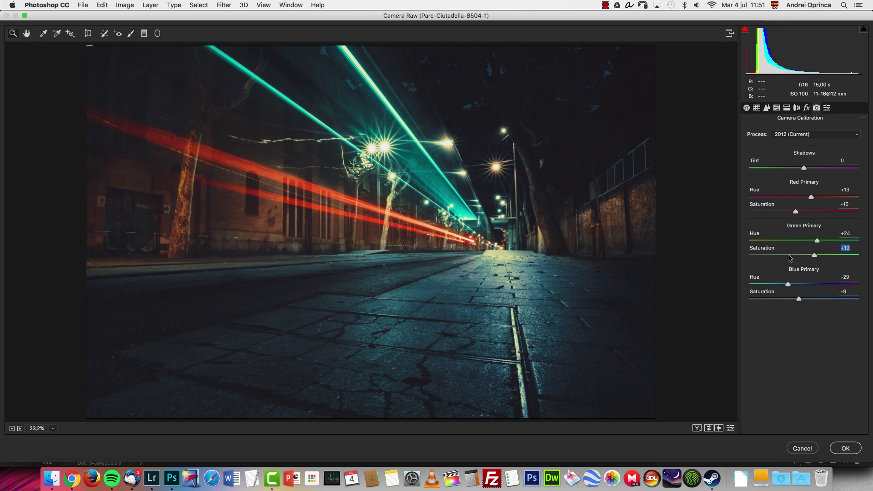
Step: Set Clarity to +29 and apply the Camera Raw filter to the smart object
{"action": "left_click", "coordinate": [747, 108]}
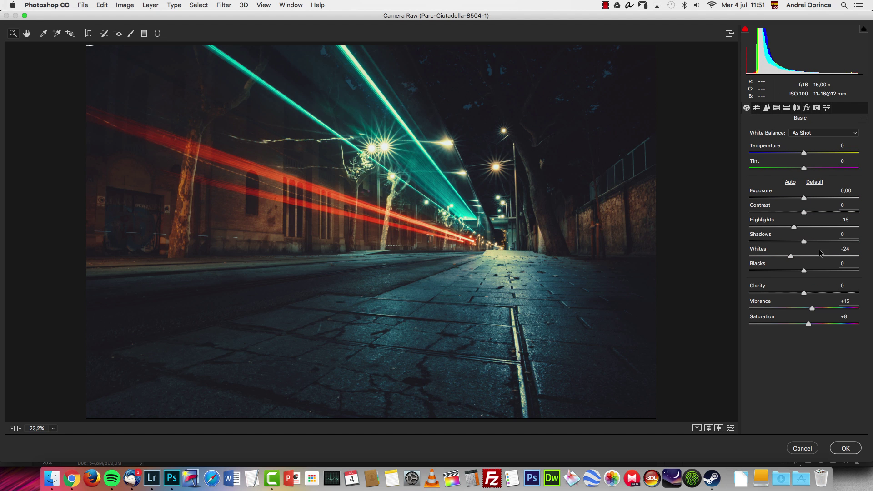
{"action": "left_click", "coordinate": [805, 297]}
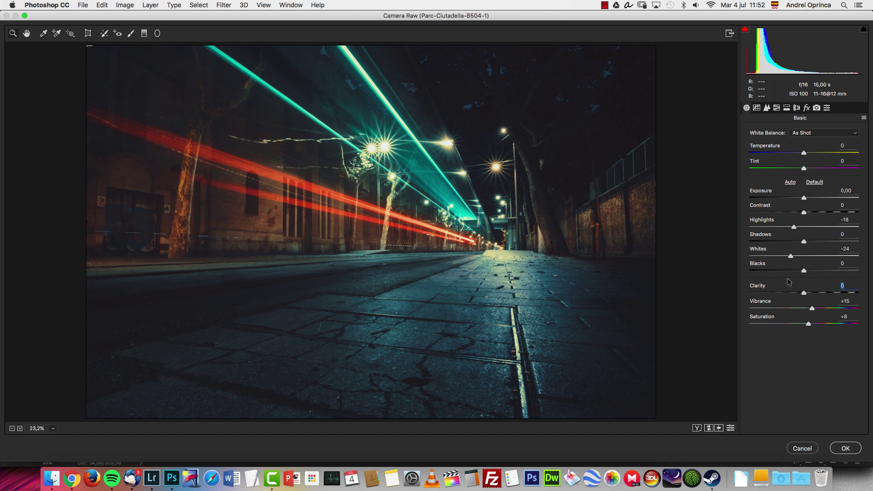
{"action": "type", "text": "29"}
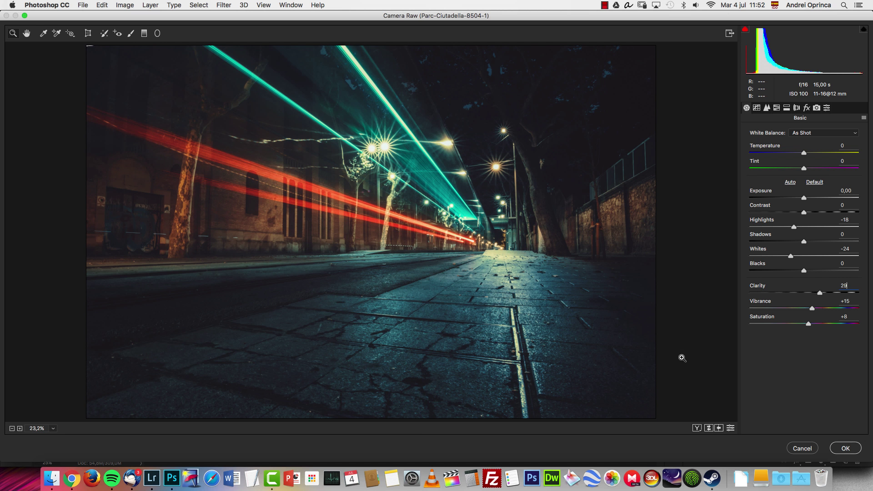
{"action": "left_click", "coordinate": [845, 447]}
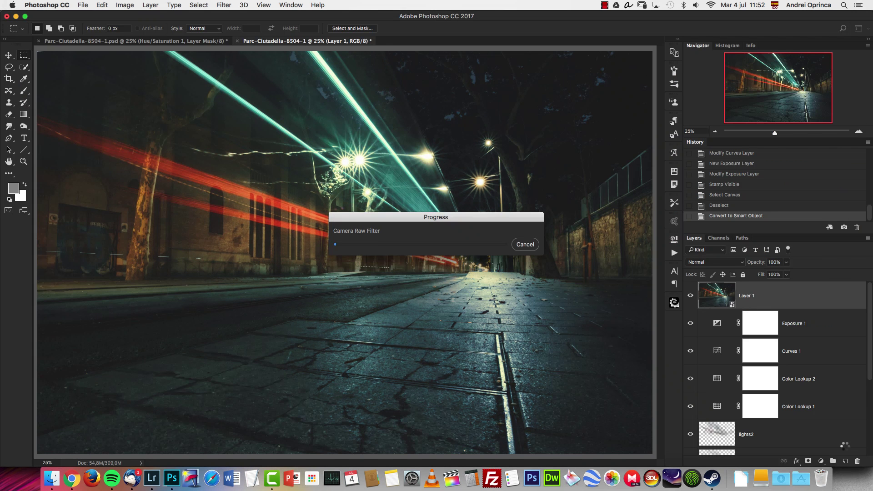
Step: Compare the photo with the Camera Raw filtered Layer 1 hidden and shown
{"action": "left_click", "coordinate": [714, 131]}
{"action": "left_click", "coordinate": [858, 132]}
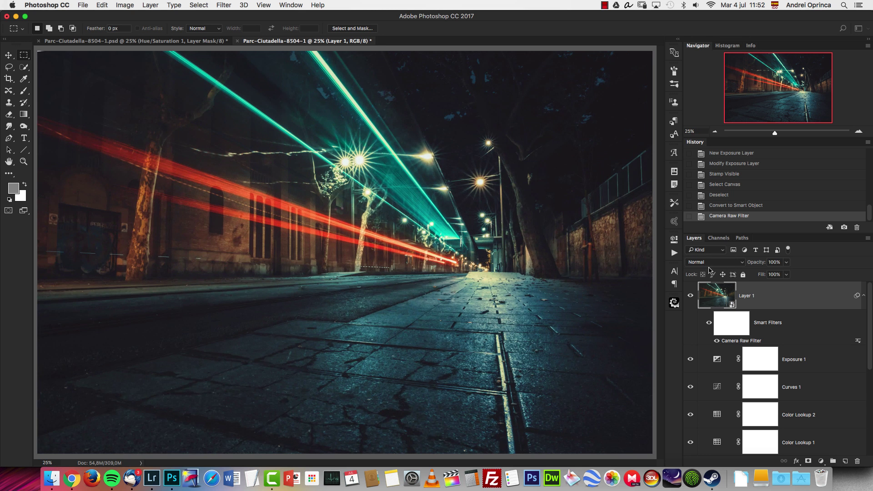
{"action": "left_click", "coordinate": [690, 296]}
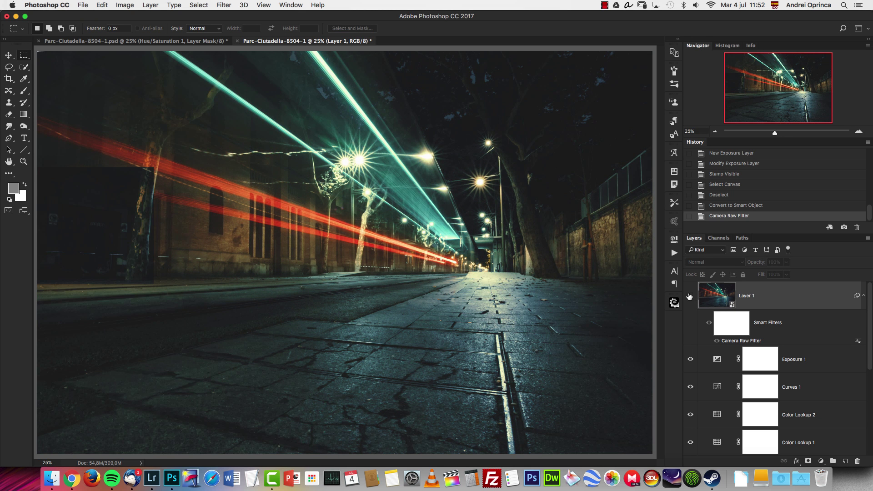
{"action": "left_click", "coordinate": [690, 296]}
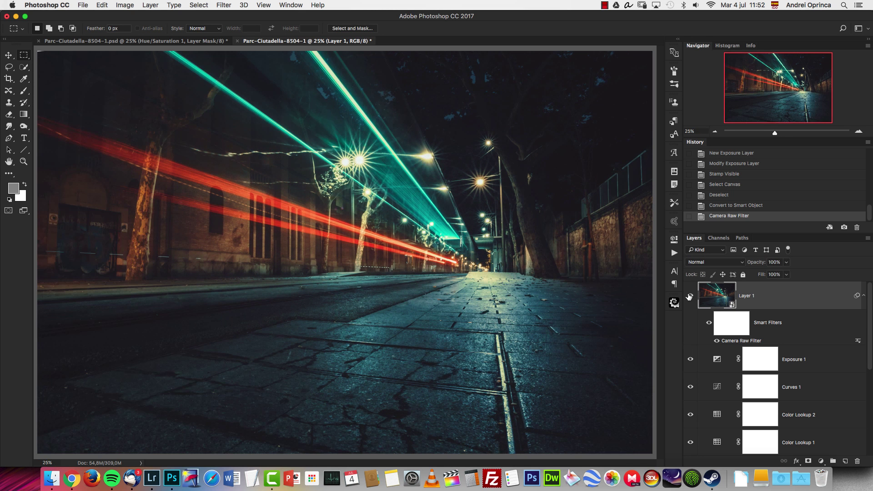
Step: Compare the original Parc-Ciutadella-8504 layer on its own with the fully edited layer stack
{"action": "left_click", "coordinate": [715, 132]}
{"action": "left_click_drag", "start_coordinate": [868, 331], "coordinate": [868, 417]}
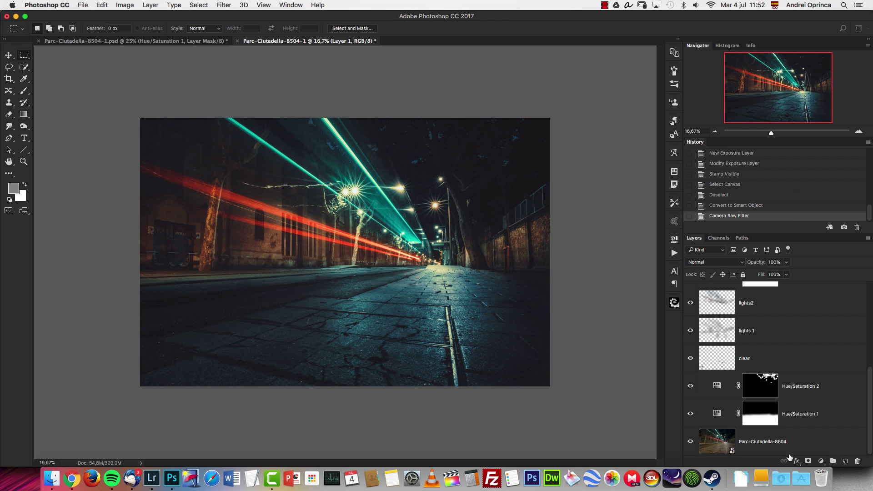
{"action": "left_click", "coordinate": [757, 448]}
{"action": "left_click", "coordinate": [691, 441], "text": "alt"}
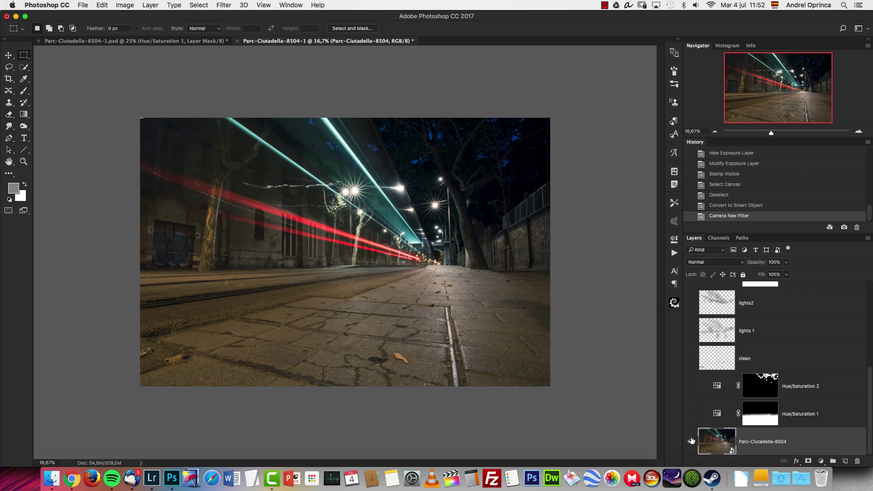
{"action": "left_click", "coordinate": [690, 441], "text": "alt"}
{"action": "left_click", "coordinate": [690, 441], "text": "alt"}
{"action": "left_click", "coordinate": [691, 441], "text": "alt"}
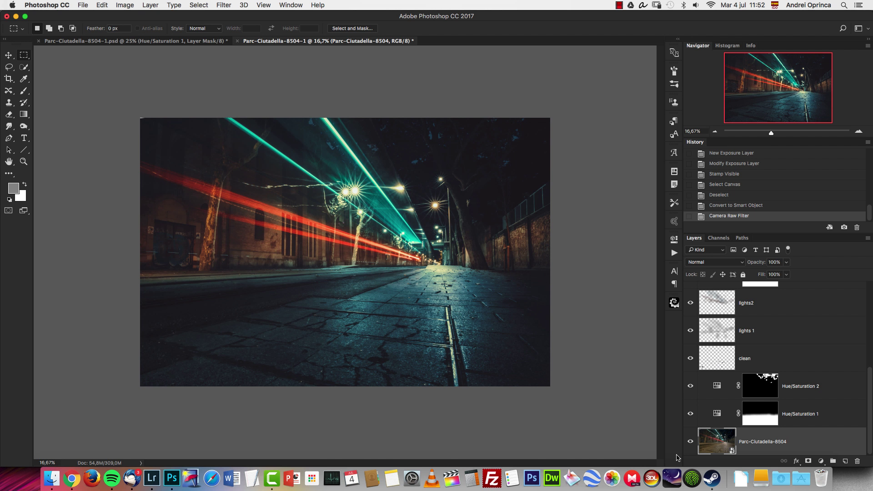
{"action": "left_click", "coordinate": [859, 132]}
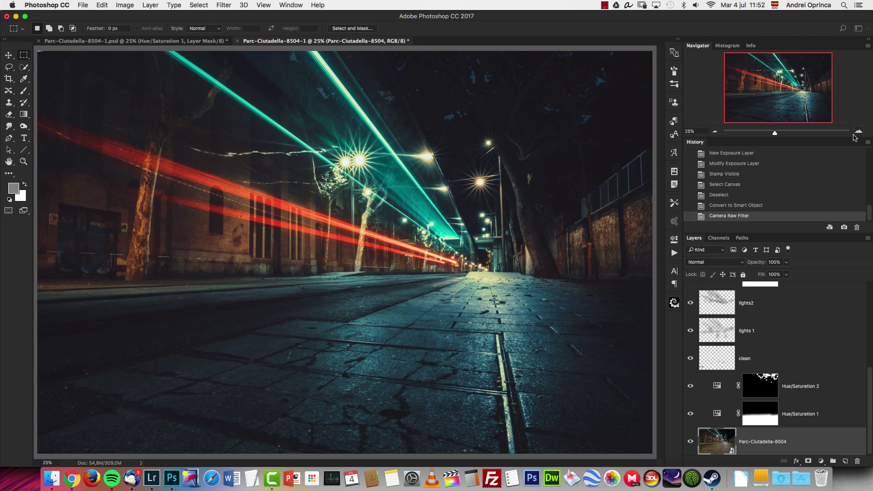